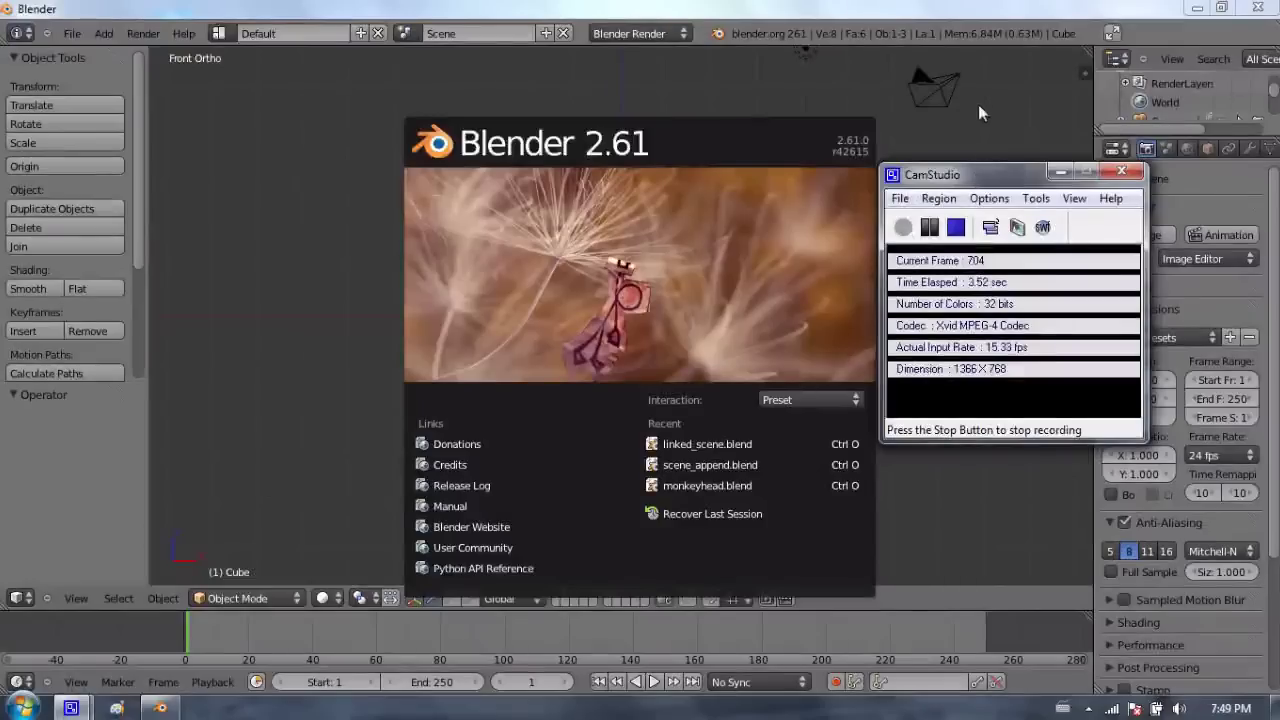
Shrink Blender to half the screen and open monkeyhead.blend from the desktop.
{"action": "left_click", "coordinate": [416, 12]}
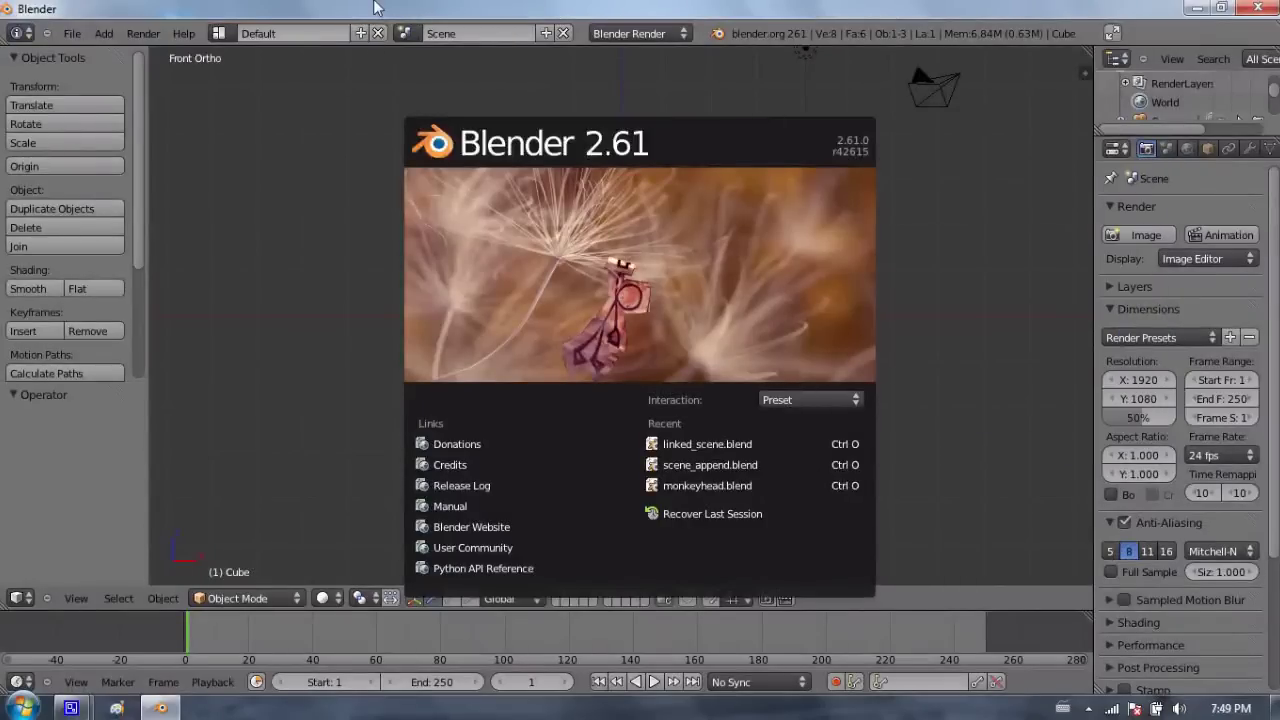
{"action": "left_click_drag", "start_coordinate": [343, 9], "coordinate": [1278, 40]}
{"action": "left_click_drag", "start_coordinate": [645, 55], "coordinate": [635, 52]}
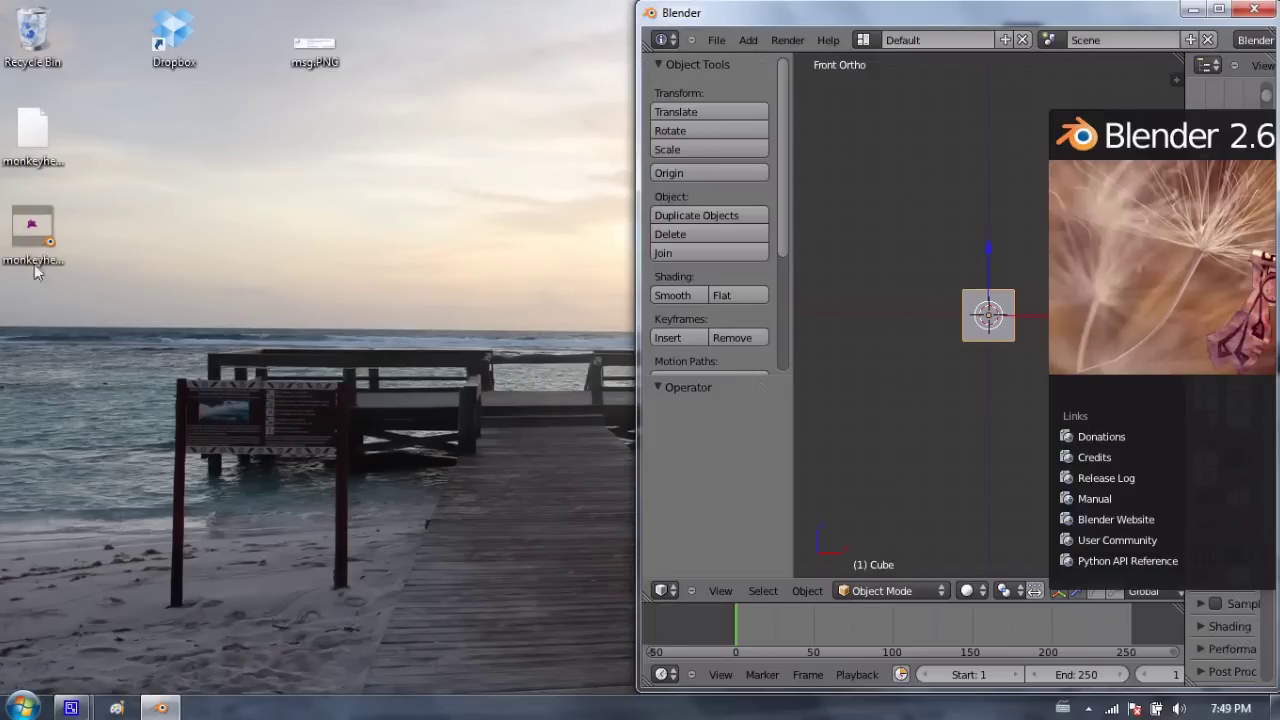
{"action": "left_click", "coordinate": [35, 228]}
{"action": "double_click", "coordinate": [35, 228]}
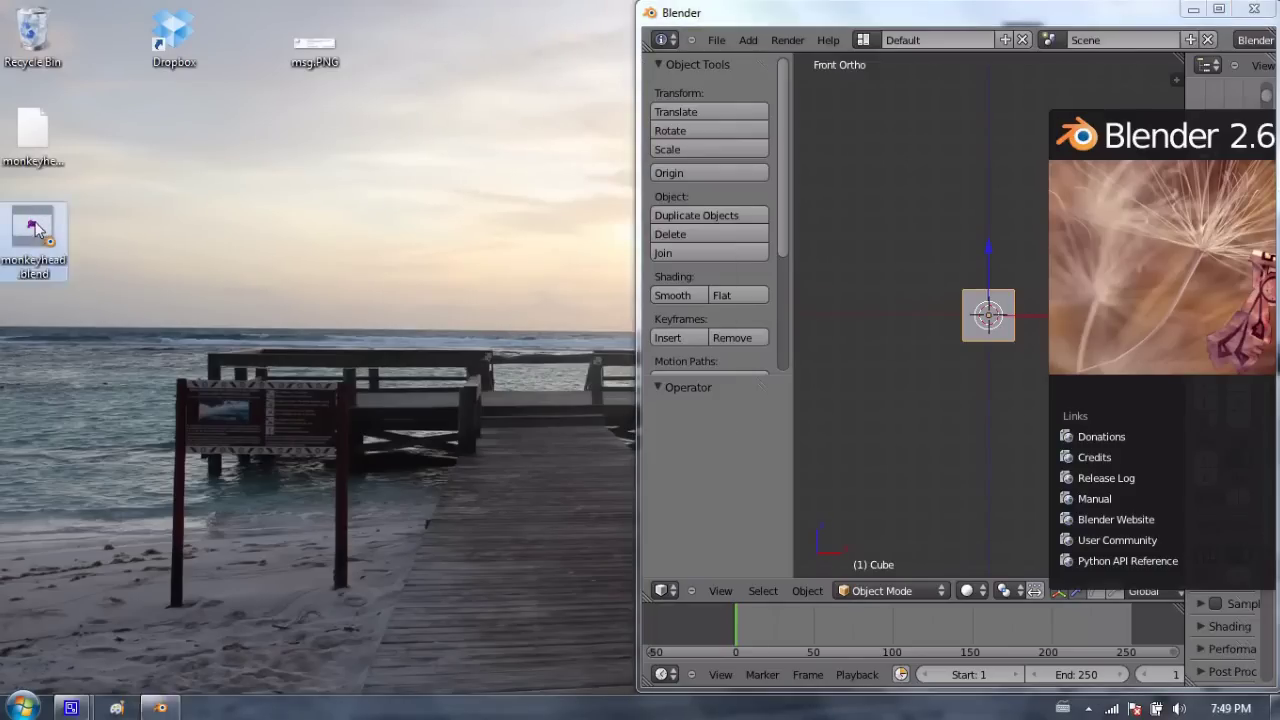
Orbit and zoom around the monkey, view the yellow Material.002, then close Blender.
{"action": "middle_click_drag", "start_coordinate": [487, 282], "coordinate": [701, 299]}
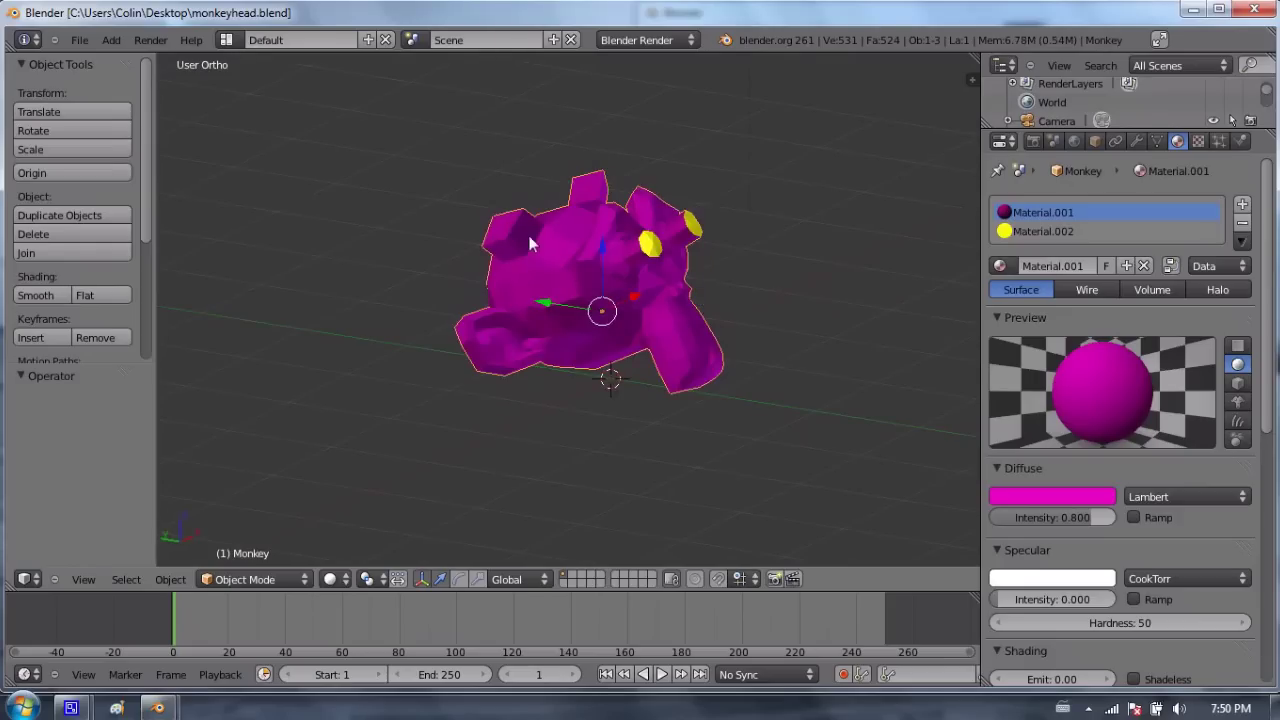
{"action": "middle_click_drag", "start_coordinate": [529, 240], "coordinate": [600, 300]}
{"action": "scroll", "coordinate": [640, 198], "scroll_direction": "up", "scroll_amount": 3}
{"action": "scroll", "coordinate": [640, 198], "scroll_direction": "up", "scroll_amount": 1}
{"action": "middle_click_drag", "start_coordinate": [640, 198], "coordinate": [719, 262]}
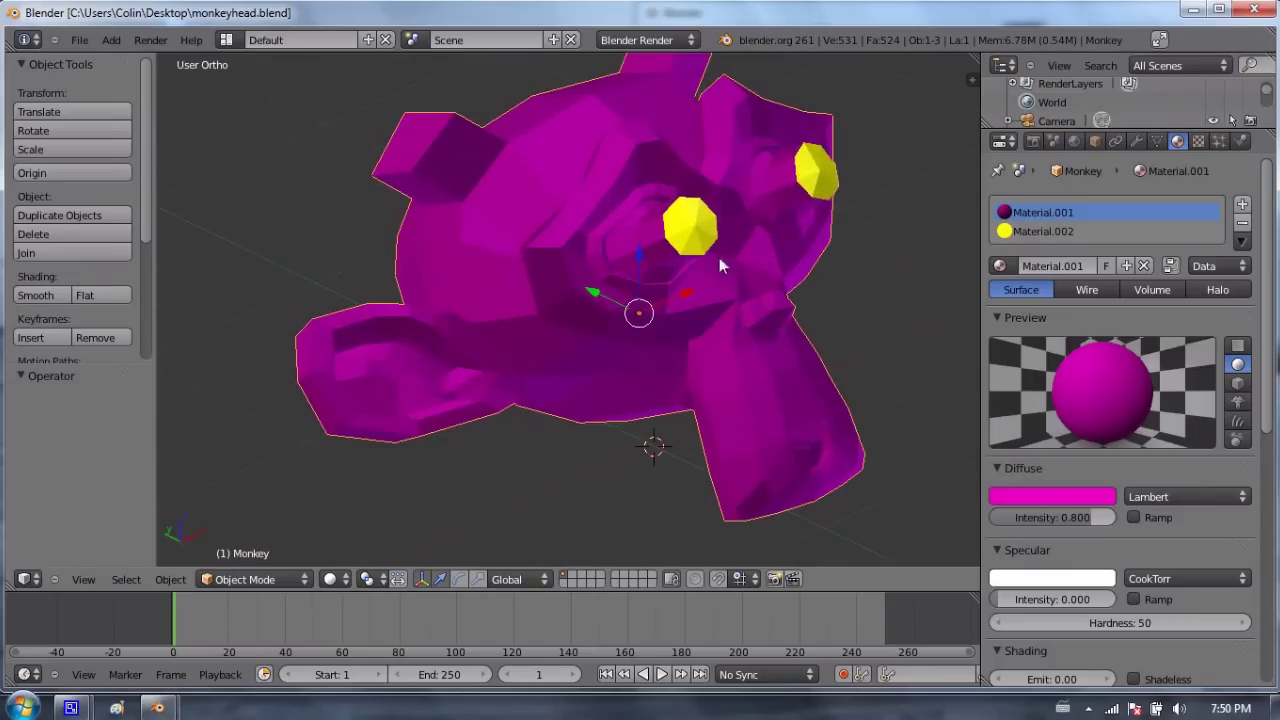
{"action": "left_click", "coordinate": [1062, 232]}
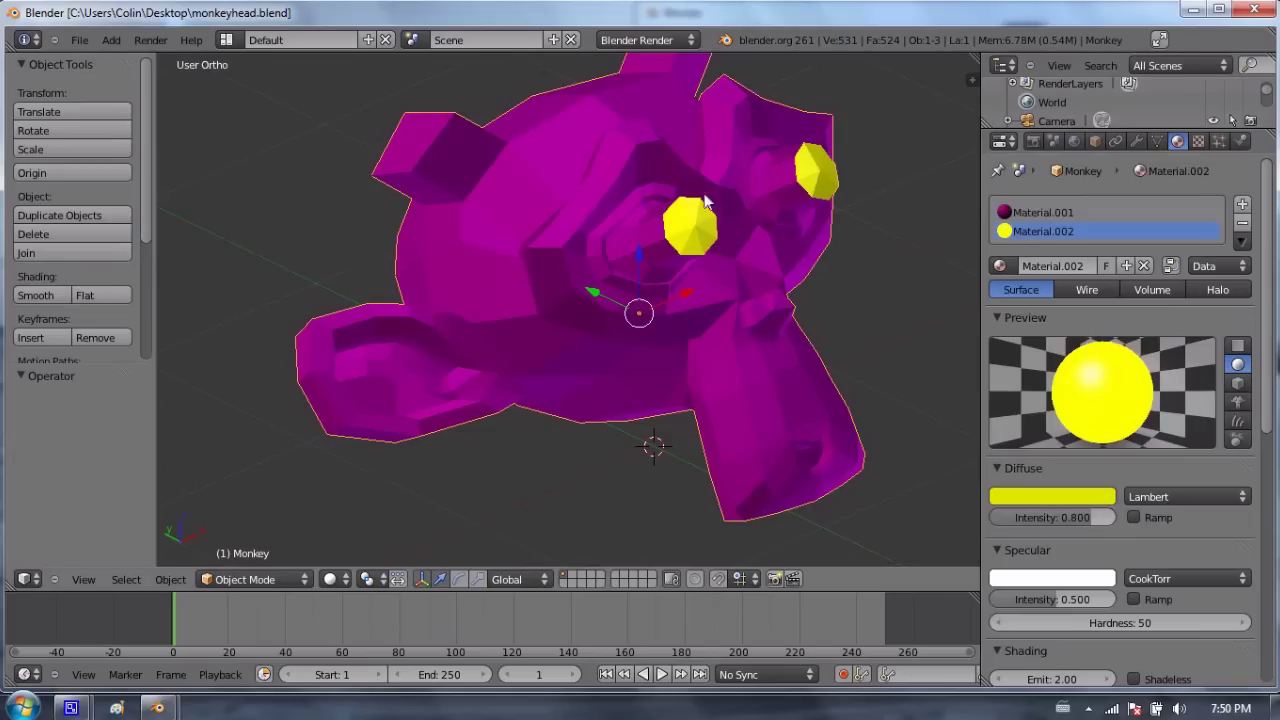
{"action": "scroll", "coordinate": [818, 172], "scroll_direction": "down", "scroll_amount": 2}
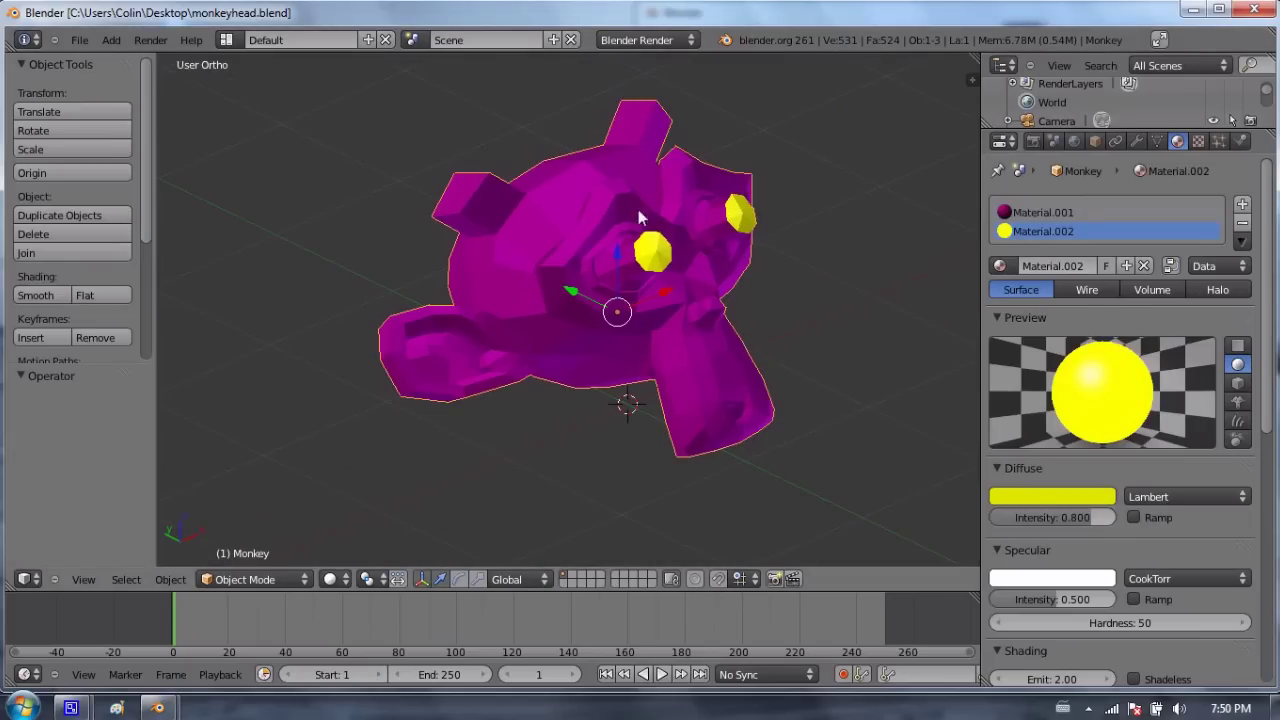
{"action": "left_click", "coordinate": [1258, 10]}
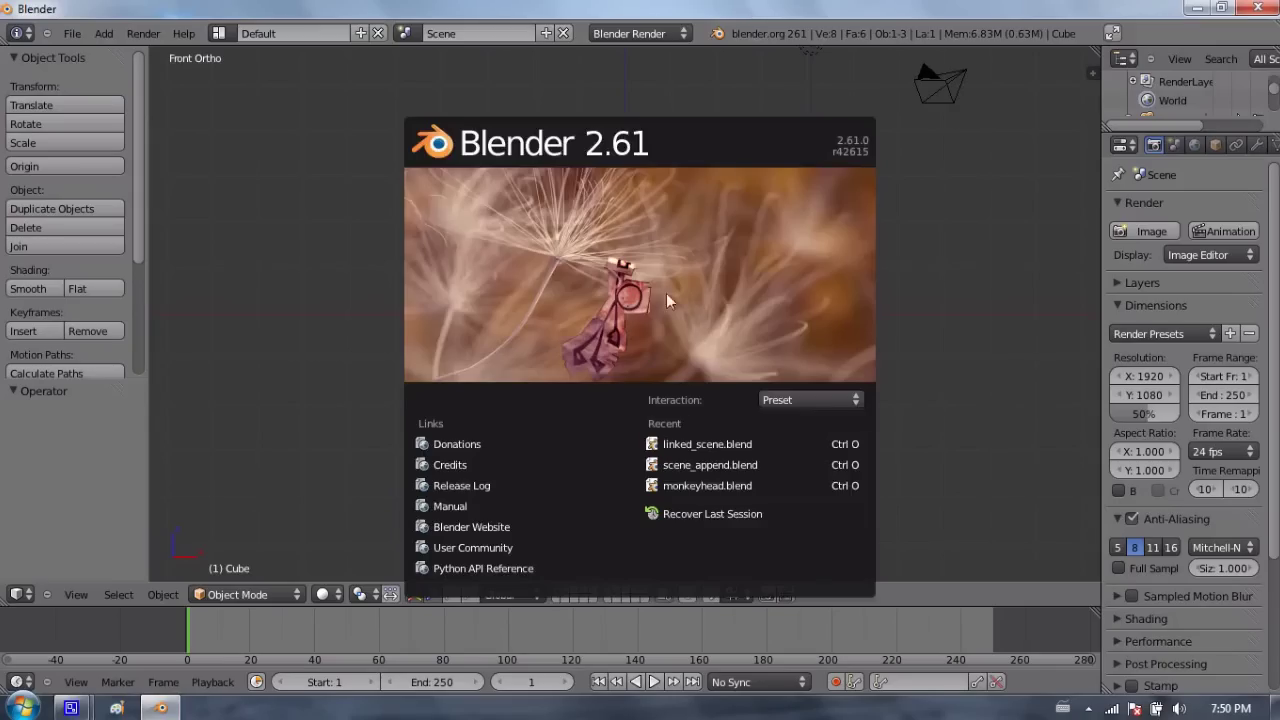
Dismiss the splash and use File > Append to browse into the Desktop's monkeyhead.blend.
{"action": "left_click", "coordinate": [670, 300]}
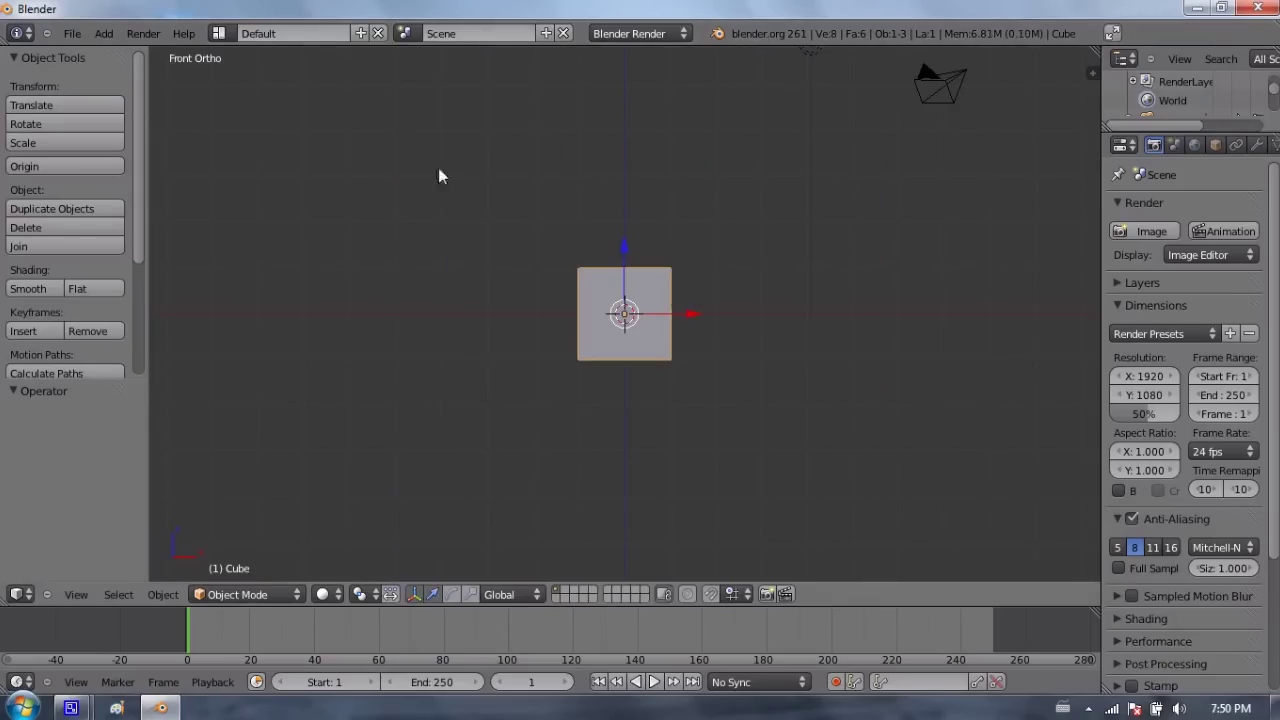
{"action": "left_click", "coordinate": [72, 33]}
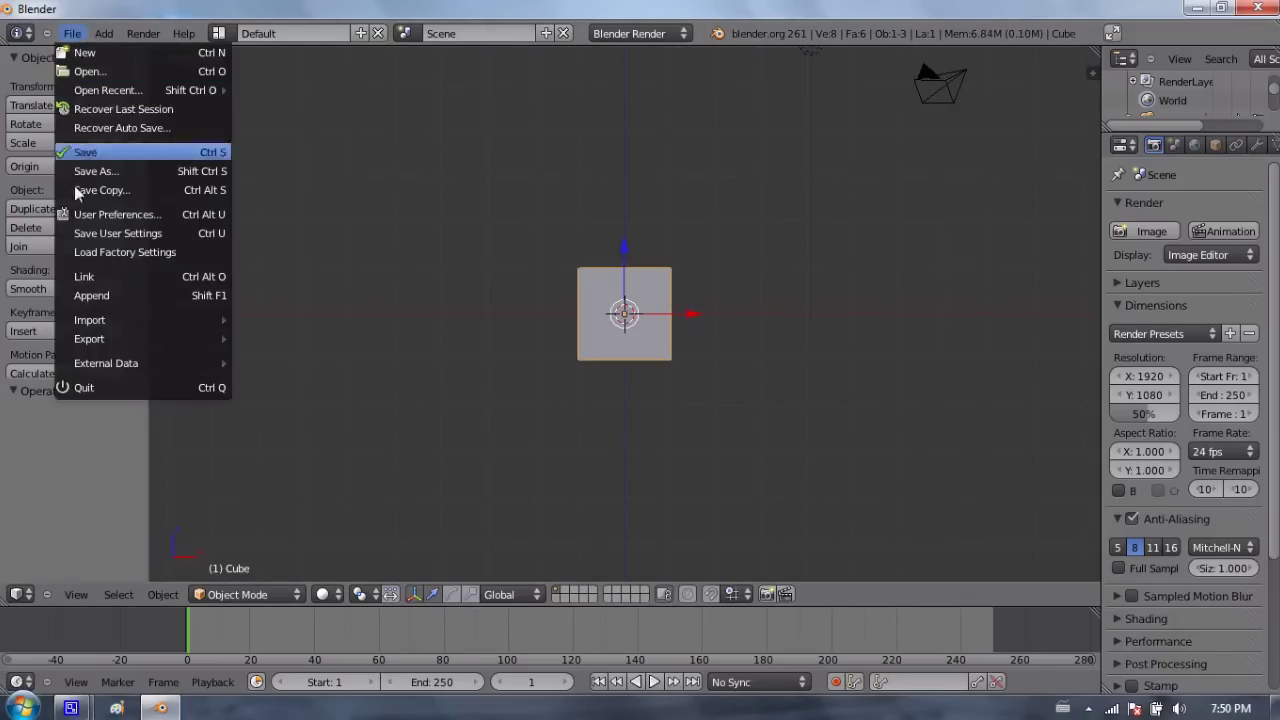
{"action": "left_click", "coordinate": [95, 297]}
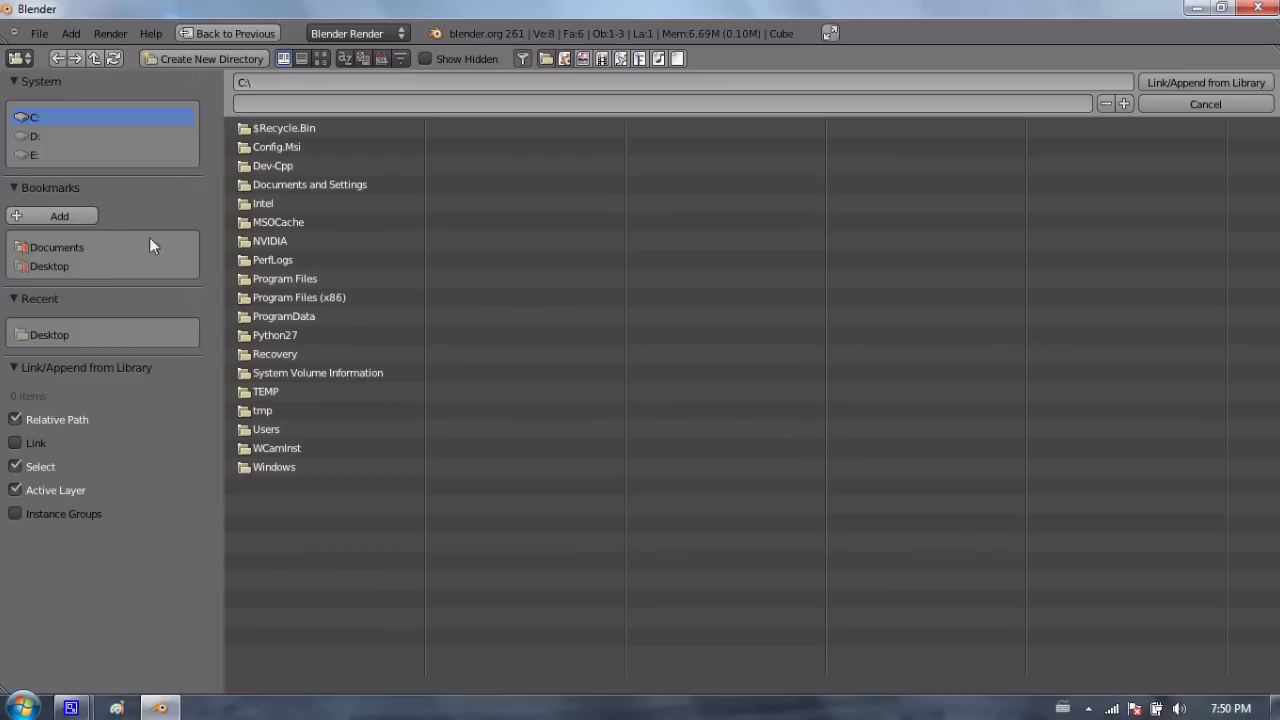
{"action": "left_click", "coordinate": [55, 266]}
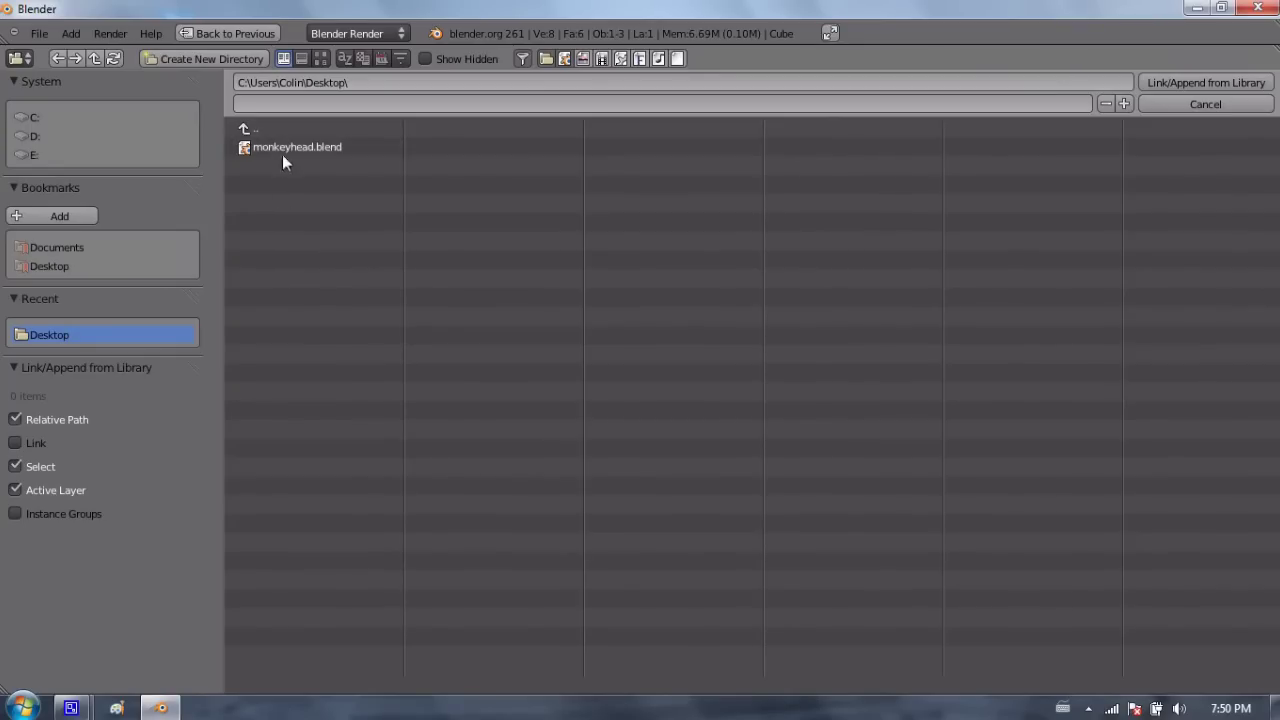
{"action": "left_click", "coordinate": [314, 146]}
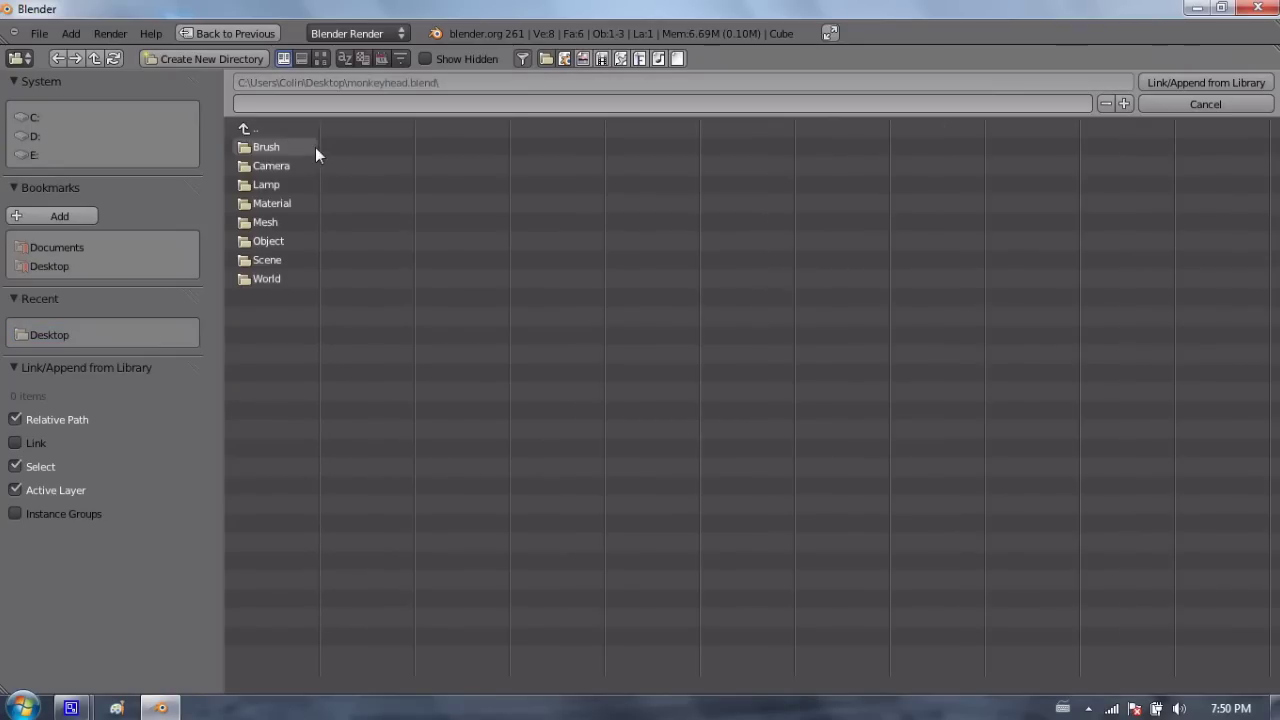
Look through the Mesh group, then append the Monkey object from the Object group.
{"action": "left_click", "coordinate": [289, 221]}
{"action": "left_click", "coordinate": [257, 128]}
{"action": "left_click", "coordinate": [289, 218]}
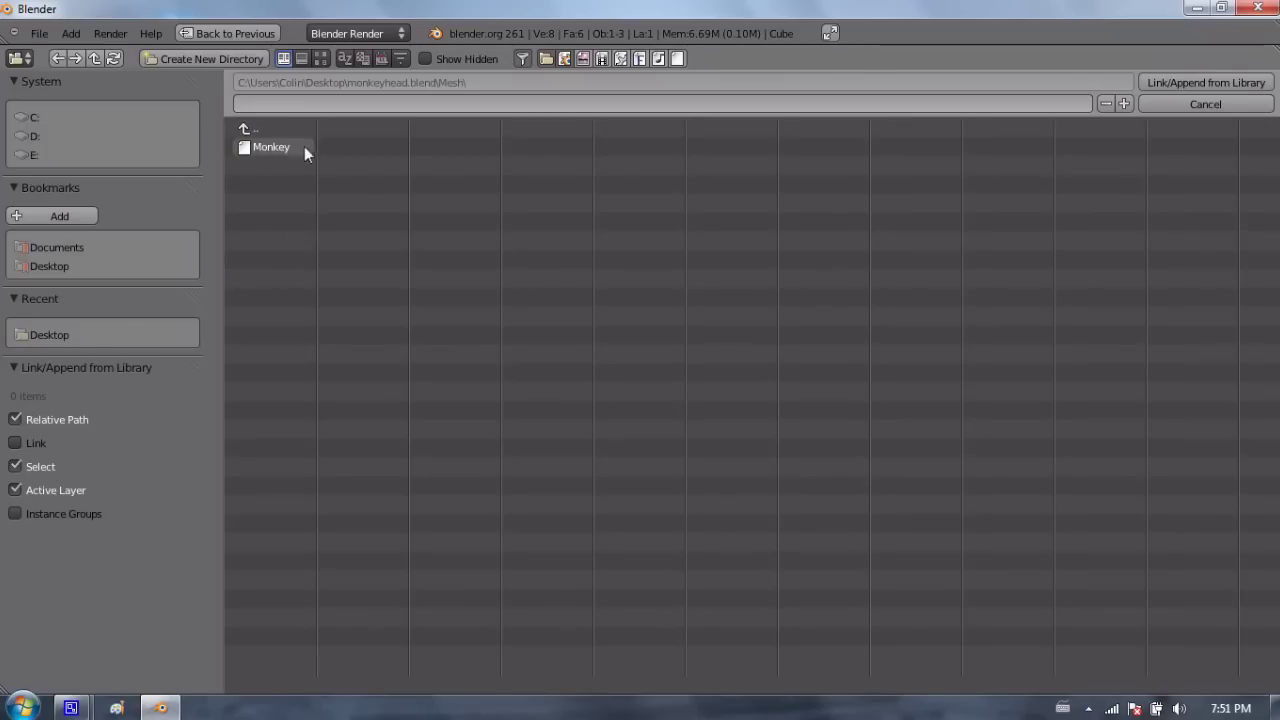
{"action": "left_click", "coordinate": [245, 130]}
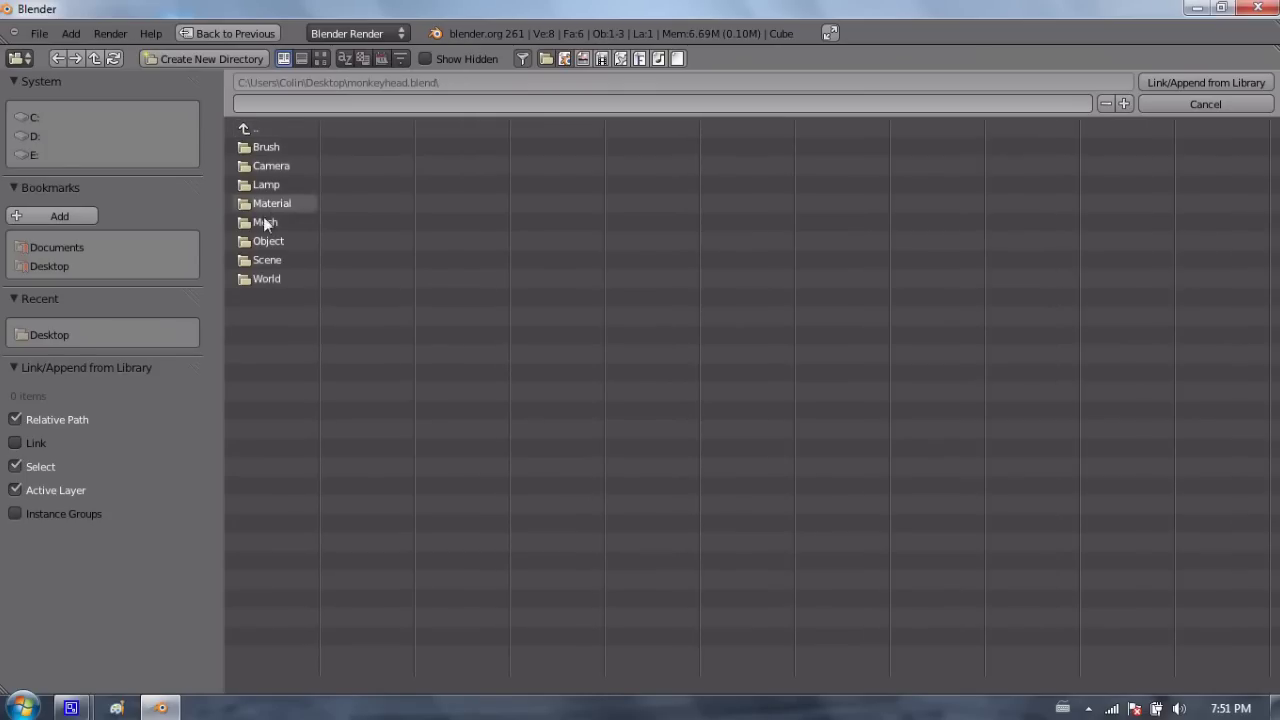
{"action": "left_click", "coordinate": [275, 241]}
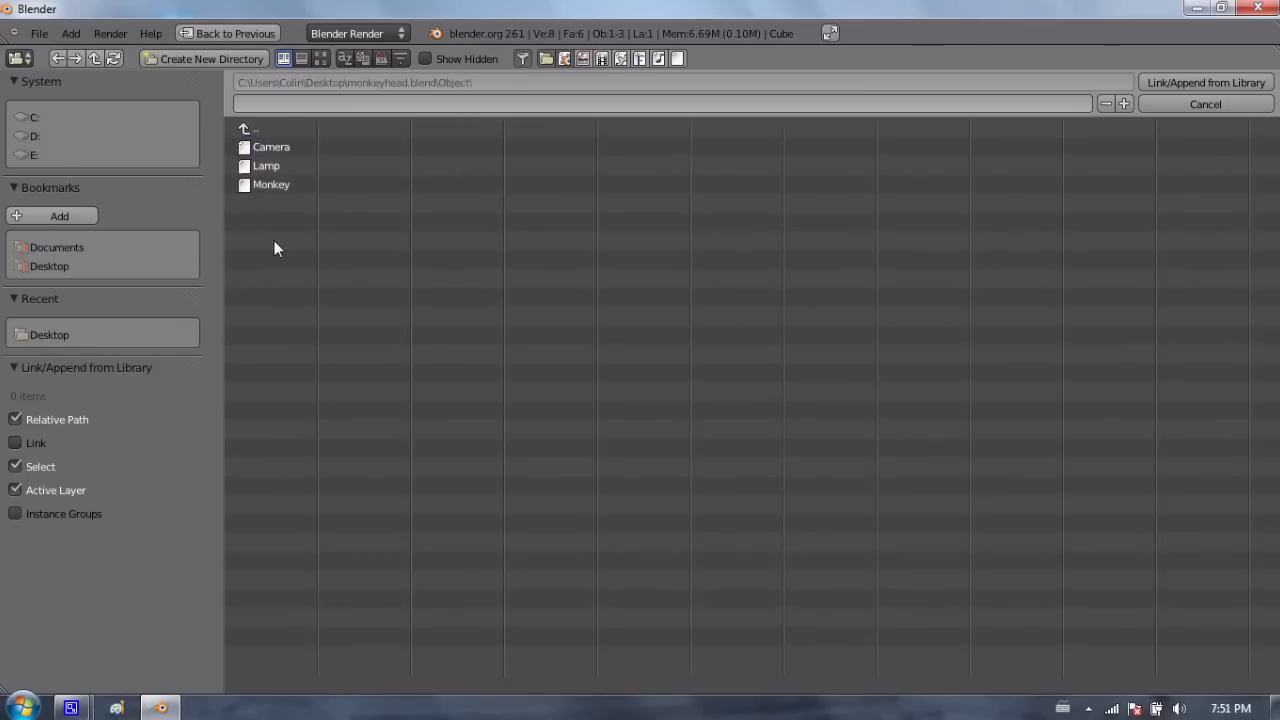
{"action": "left_click", "coordinate": [276, 184]}
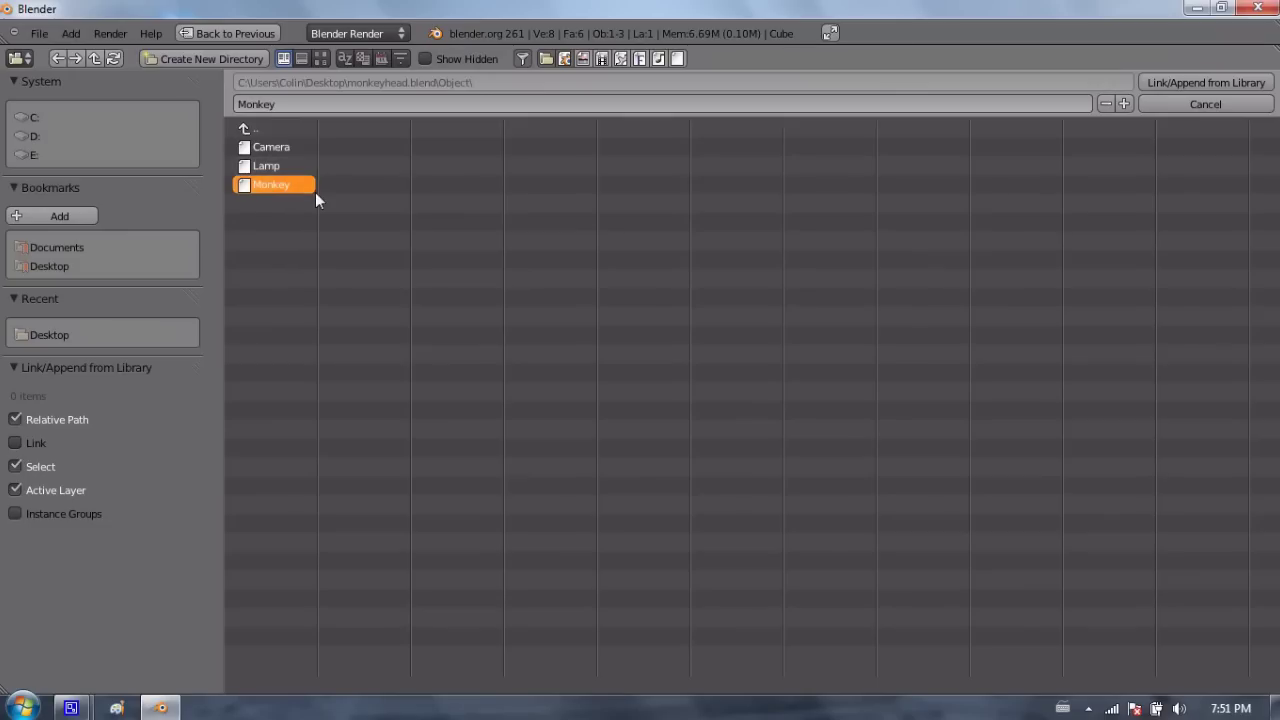
{"action": "left_click", "coordinate": [1195, 84]}
Delete the default cube, leaving the monkey alone in the scene.
{"action": "middle_click_drag", "start_coordinate": [630, 358], "coordinate": [678, 288]}
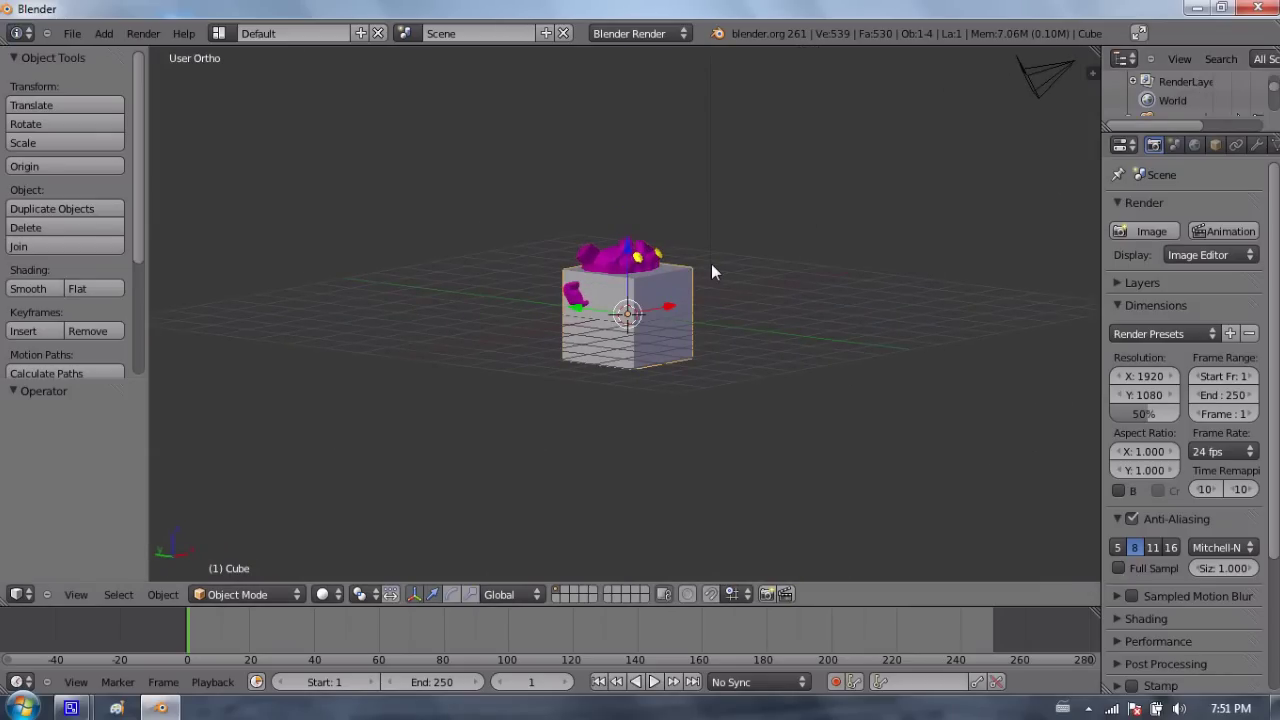
{"action": "key", "text": "x"}
{"action": "left_click", "coordinate": [710, 263]}
{"action": "scroll", "coordinate": [709, 263], "scroll_direction": "up", "scroll_amount": 4}
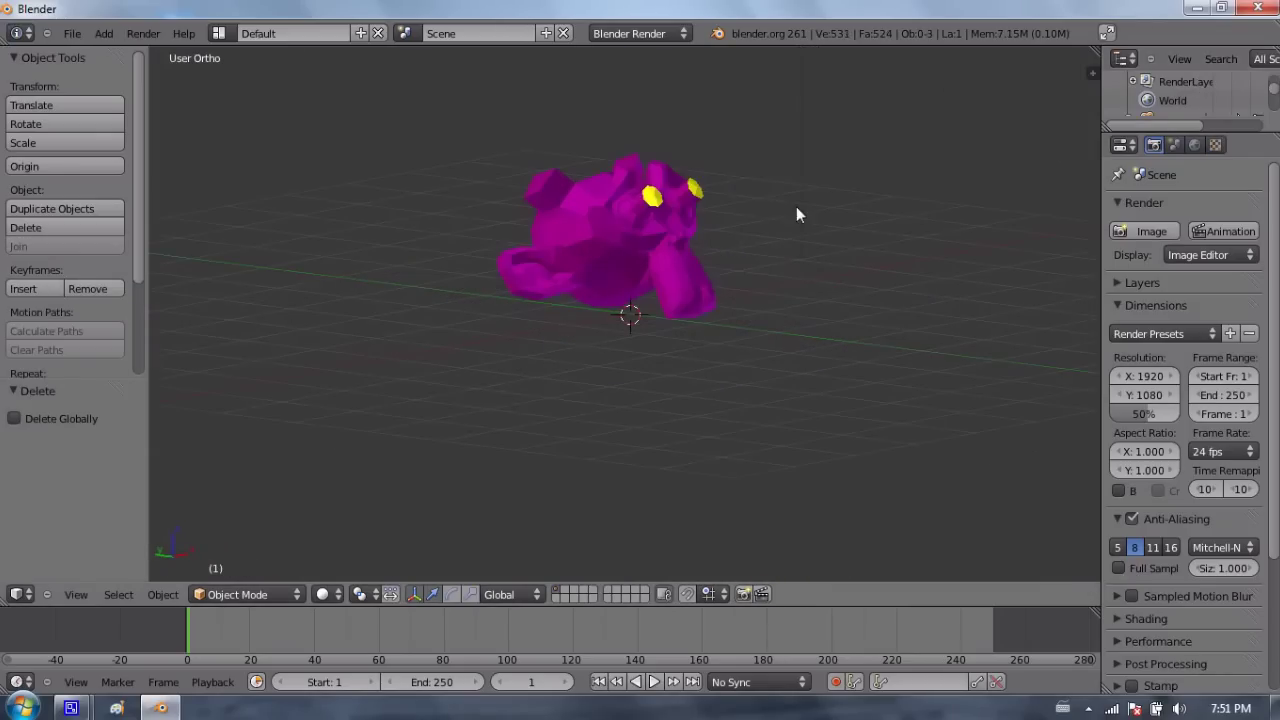
{"action": "middle_click_drag", "start_coordinate": [751, 206], "coordinate": [670, 332]}
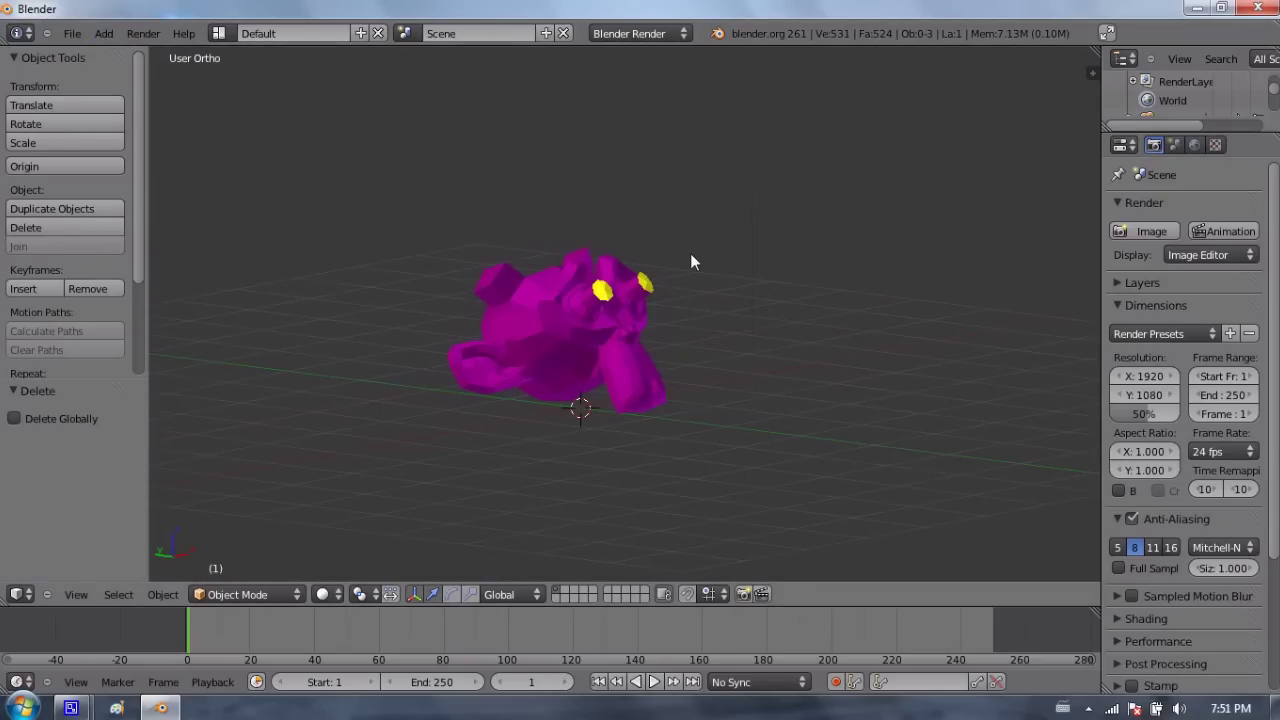
Move the monkey up and right, scale it to 0.630, and rotate it.
{"action": "right_click", "coordinate": [618, 276]}
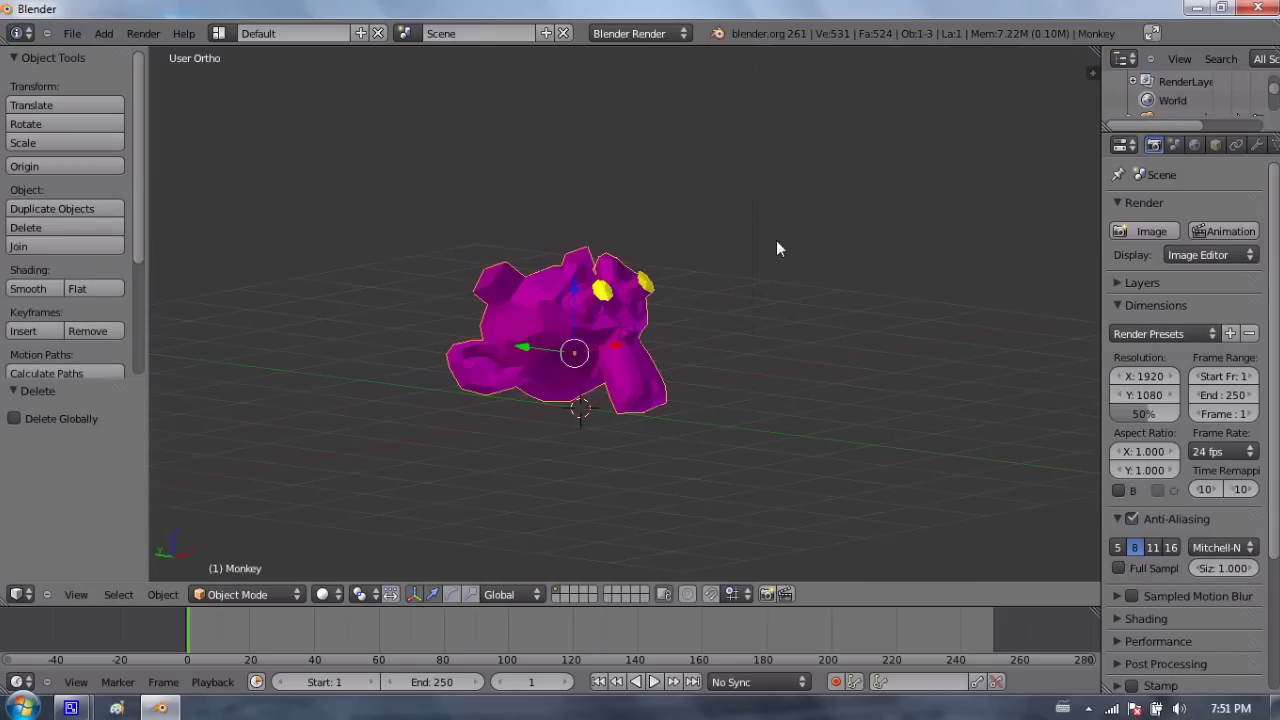
{"action": "middle_click_drag", "start_coordinate": [394, 141], "coordinate": [469, 238]}
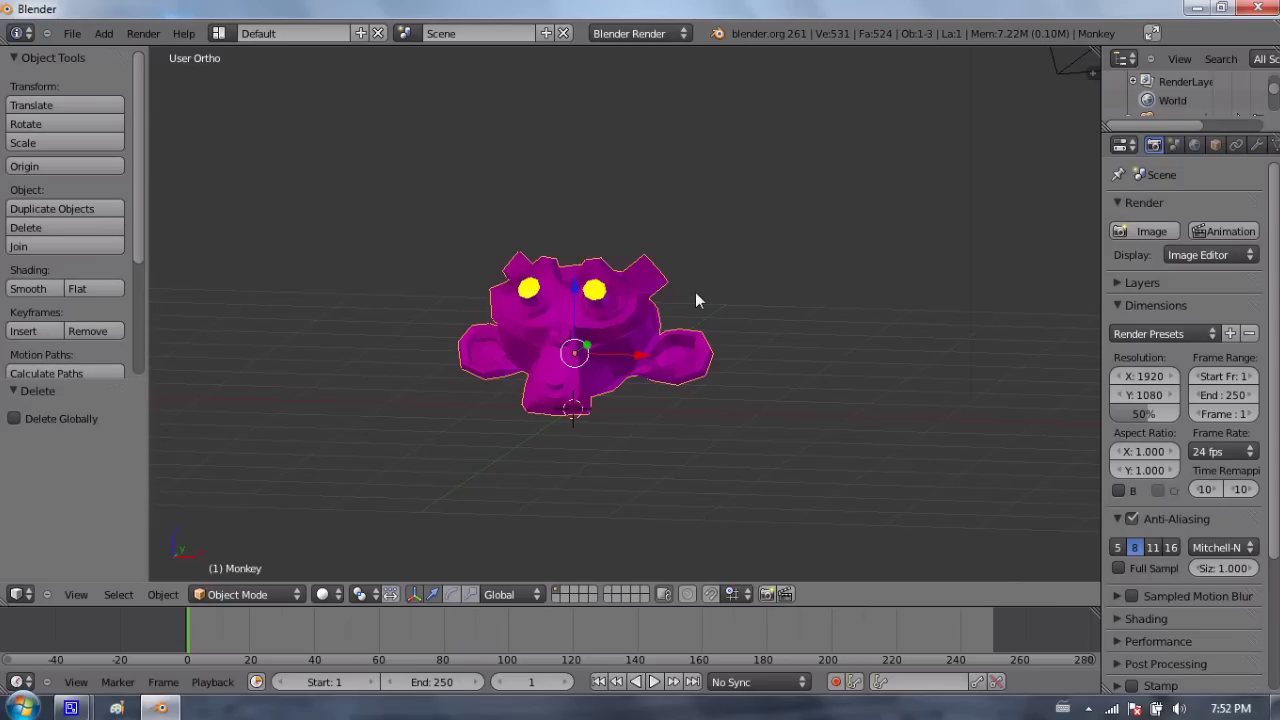
{"action": "key", "text": "g"}
{"action": "left_click", "coordinate": [795, 228]}
{"action": "key", "text": "s"}
{"action": "left_click", "coordinate": [810, 207]}
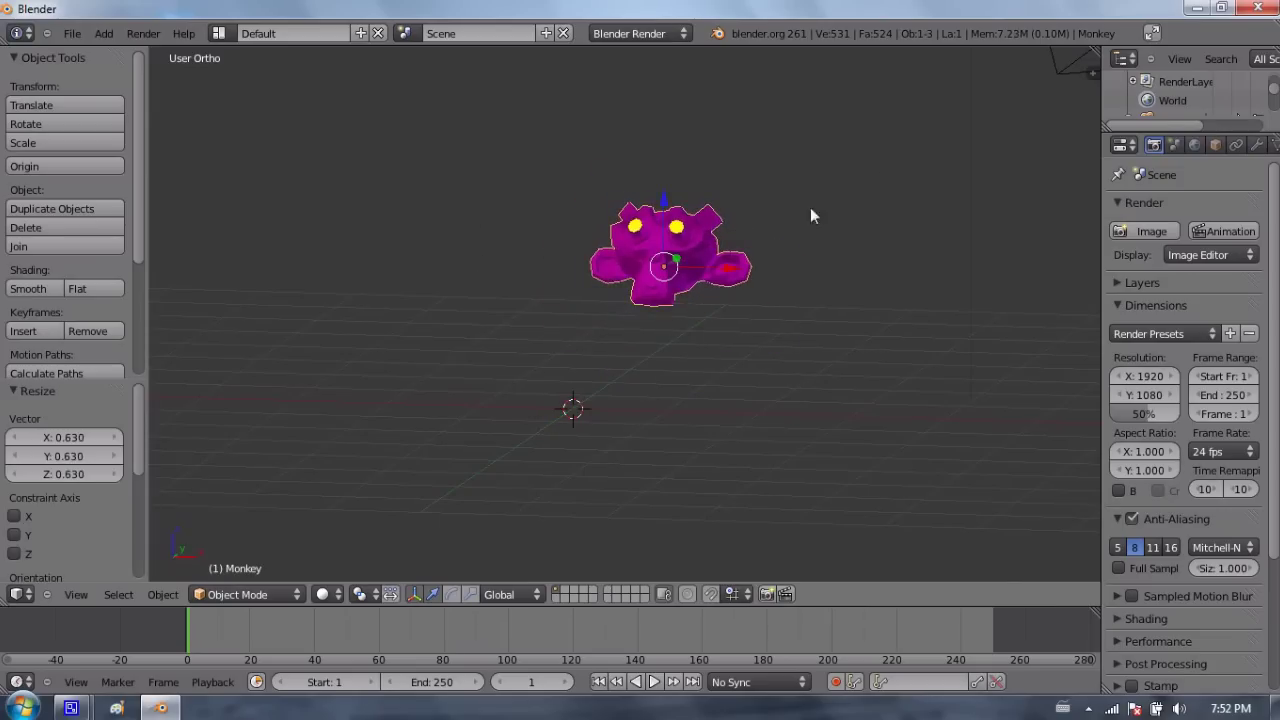
{"action": "key", "text": "r"}
{"action": "left_click", "coordinate": [720, 138]}
In Edit Mode, extrude the selected faces into two long horns.
{"action": "key", "text": "Tab"}
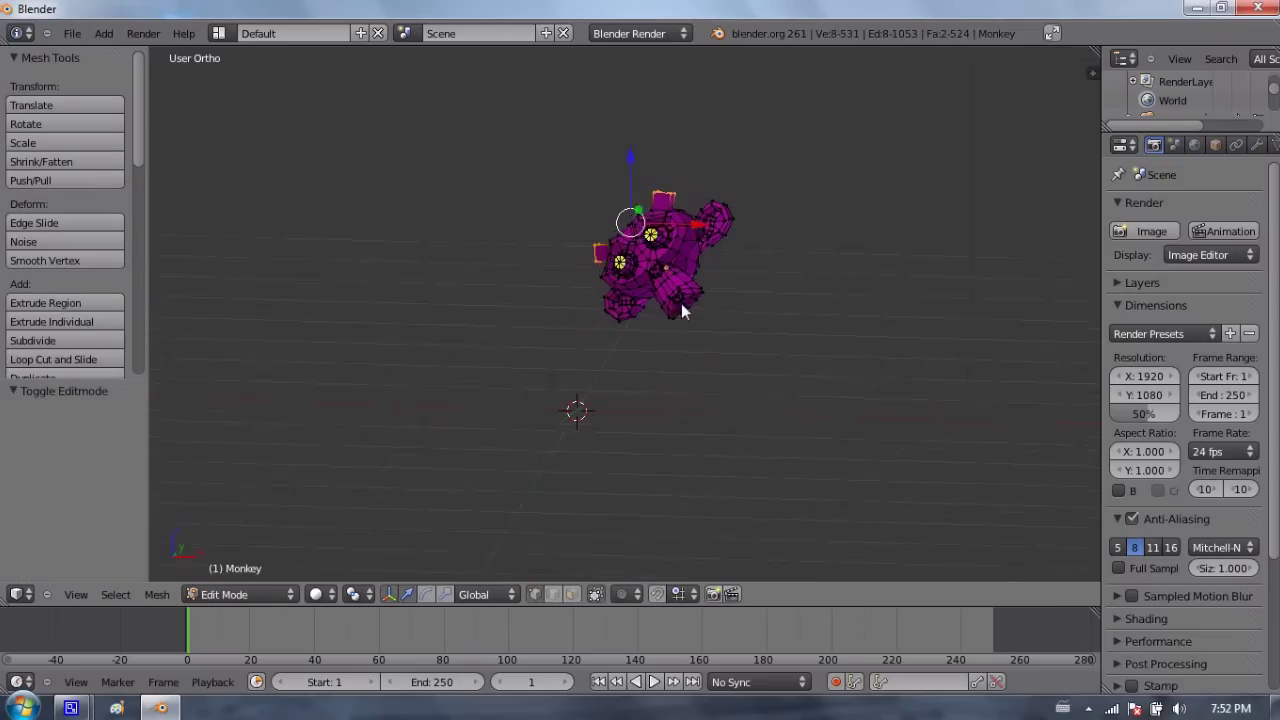
{"action": "middle_click_drag", "start_coordinate": [681, 303], "coordinate": [683, 263]}
{"action": "key", "text": "e"}
{"action": "left_click", "coordinate": [687, 252]}
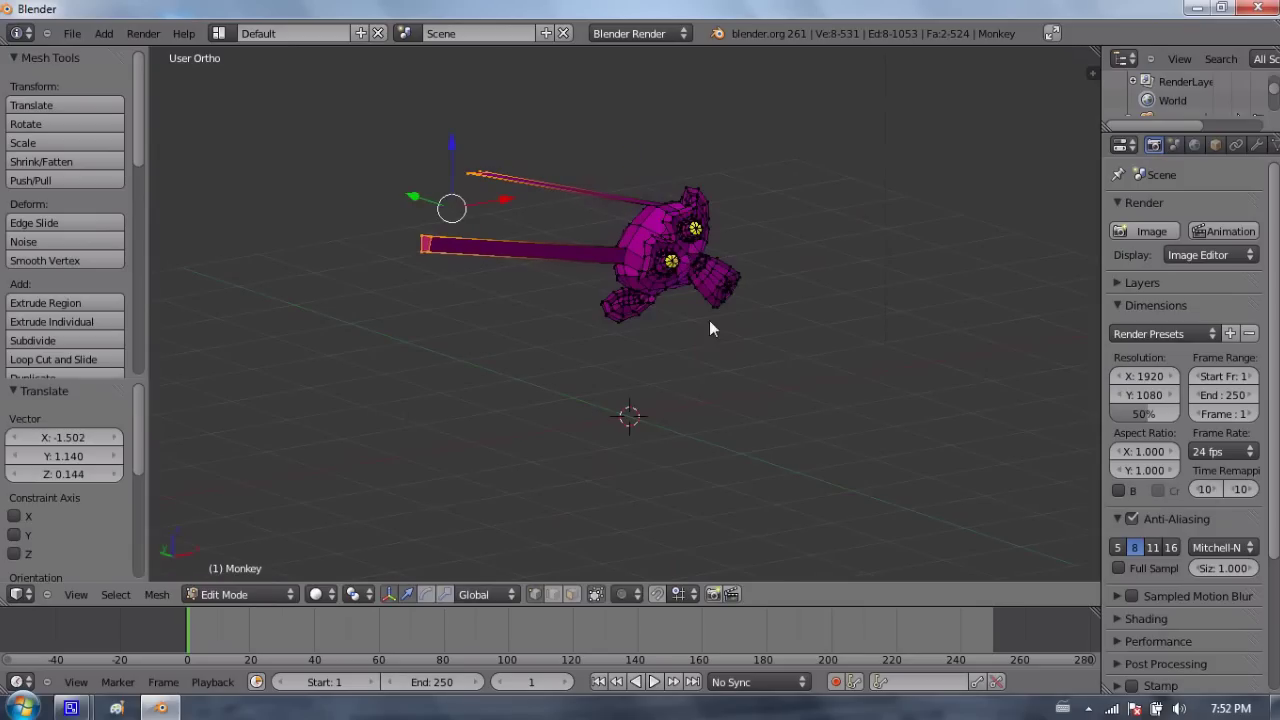
{"action": "key", "text": "Tab"}
{"action": "left_click", "coordinate": [72, 33]}
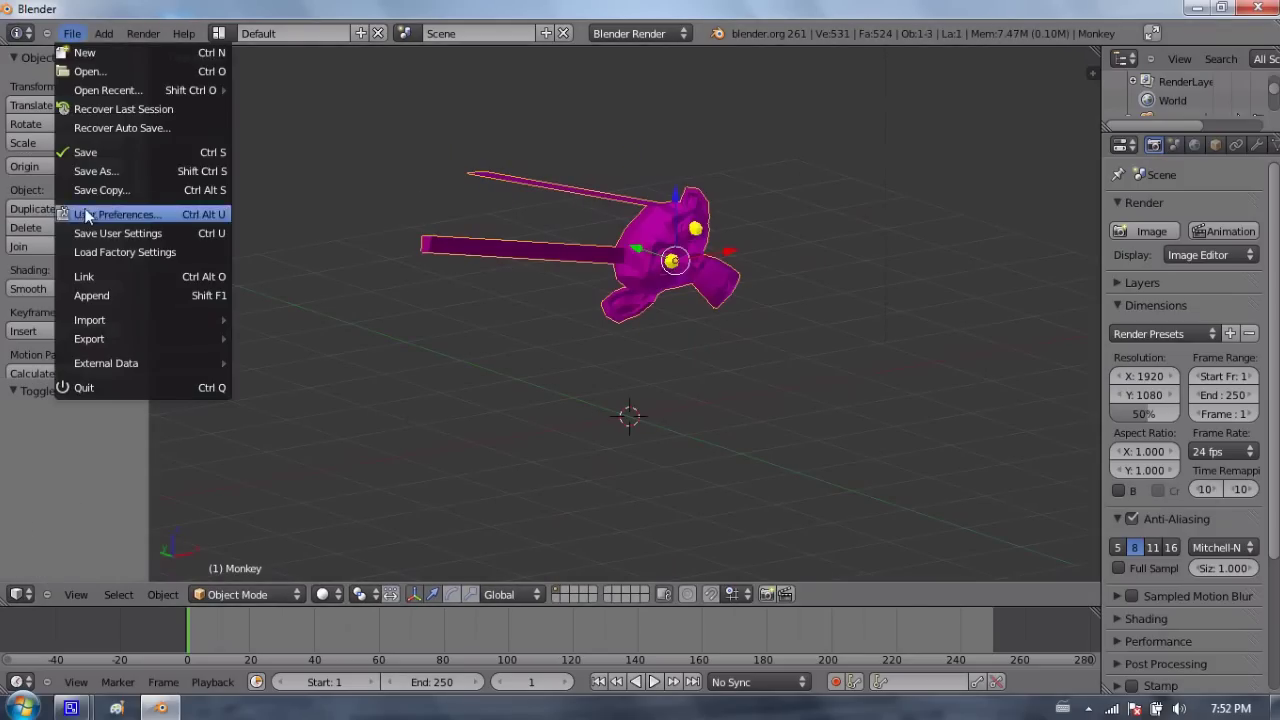
Save the scene to the Desktop as appended_scene.blend and quit Blender.
{"action": "left_click", "coordinate": [100, 171]}
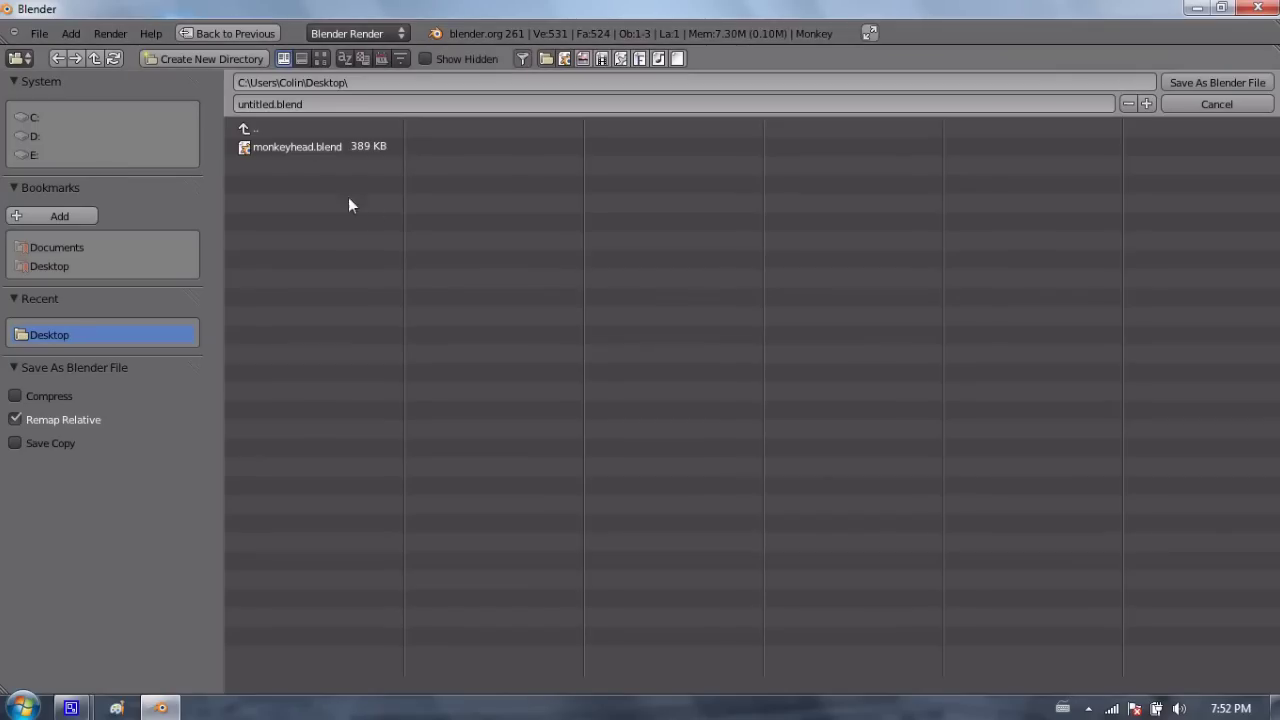
{"action": "left_click", "coordinate": [330, 102]}
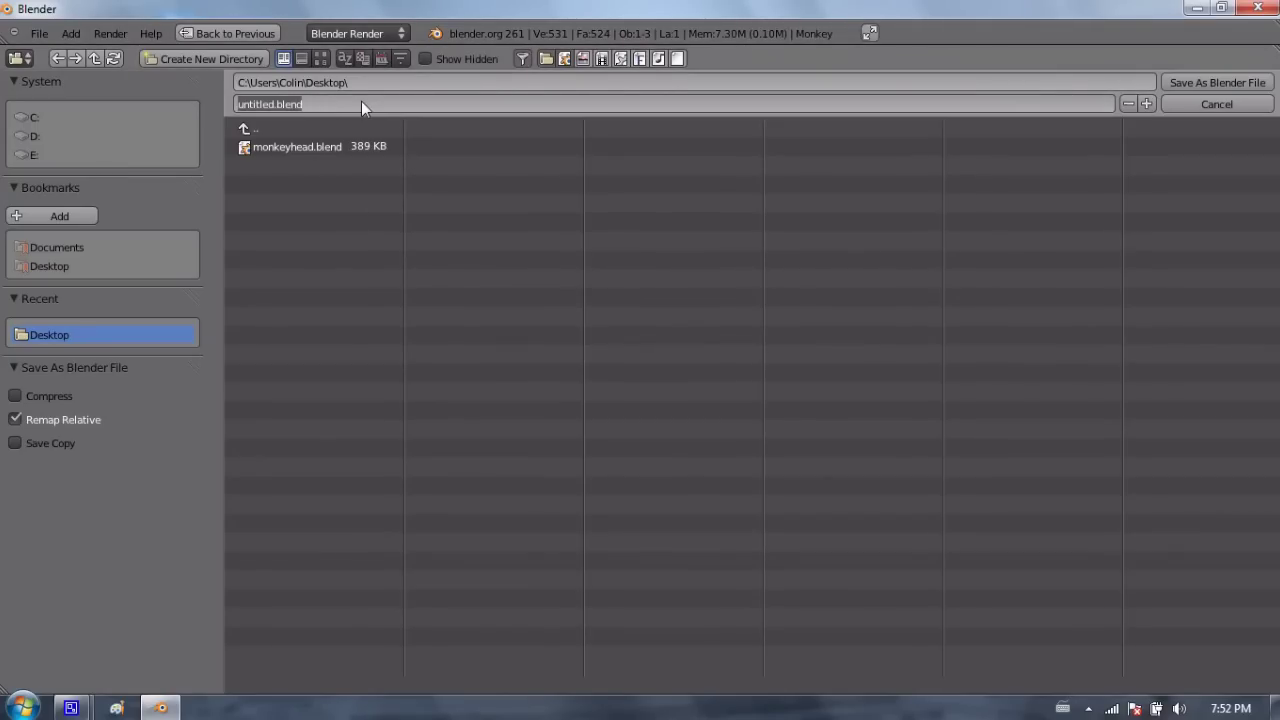
{"action": "type", "text": "appended_scene"}
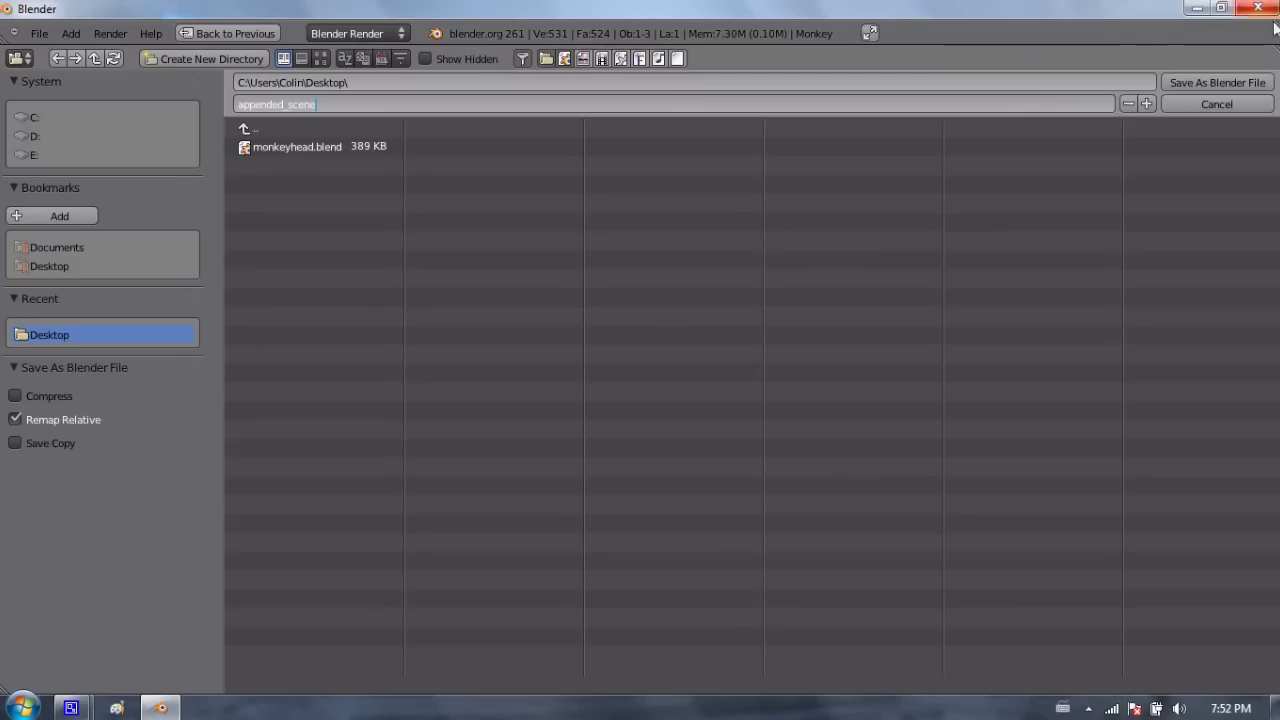
{"action": "left_click", "coordinate": [1220, 82]}
{"action": "left_click", "coordinate": [1219, 82]}
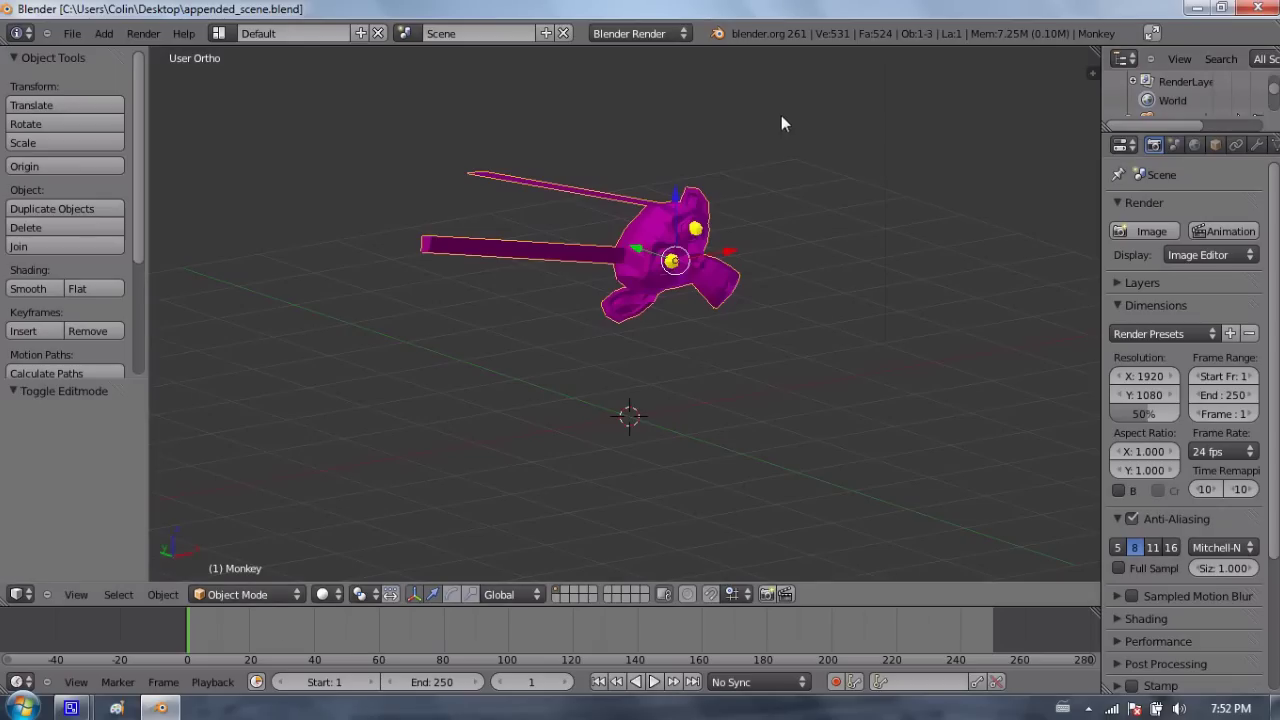
{"action": "middle_click_drag", "start_coordinate": [781, 123], "coordinate": [565, 188]}
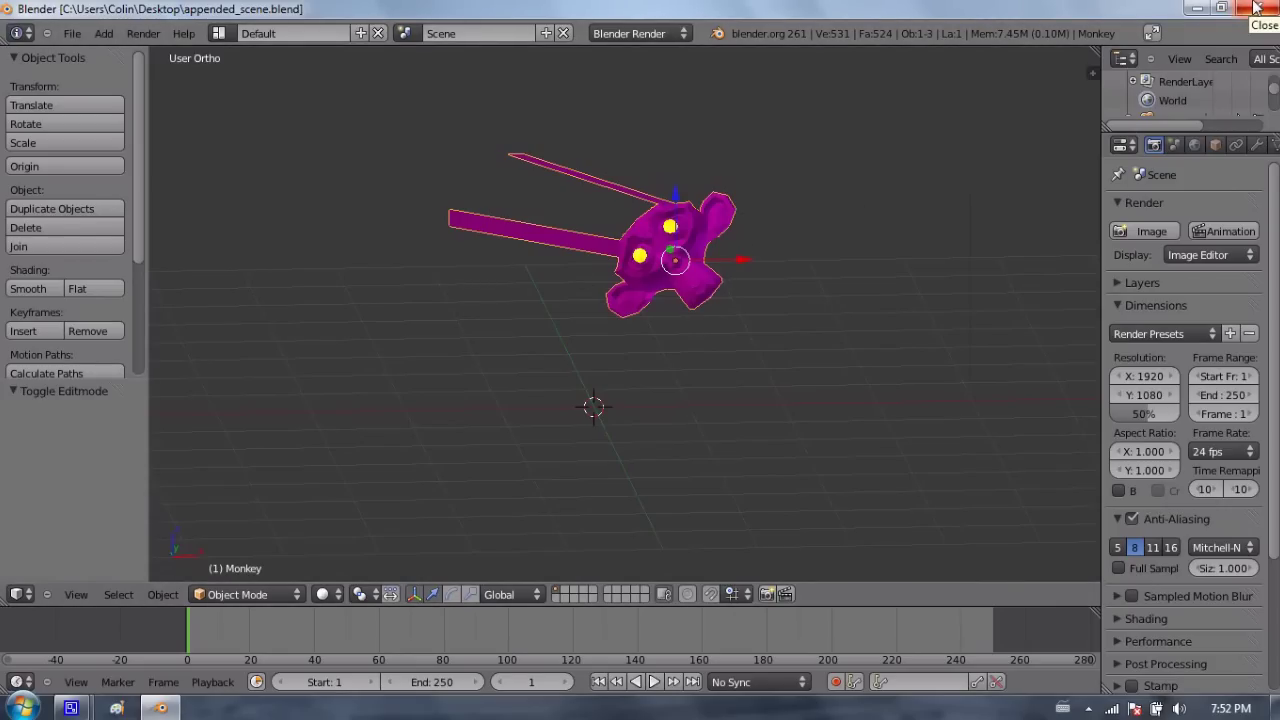
{"action": "left_click", "coordinate": [1256, 8]}
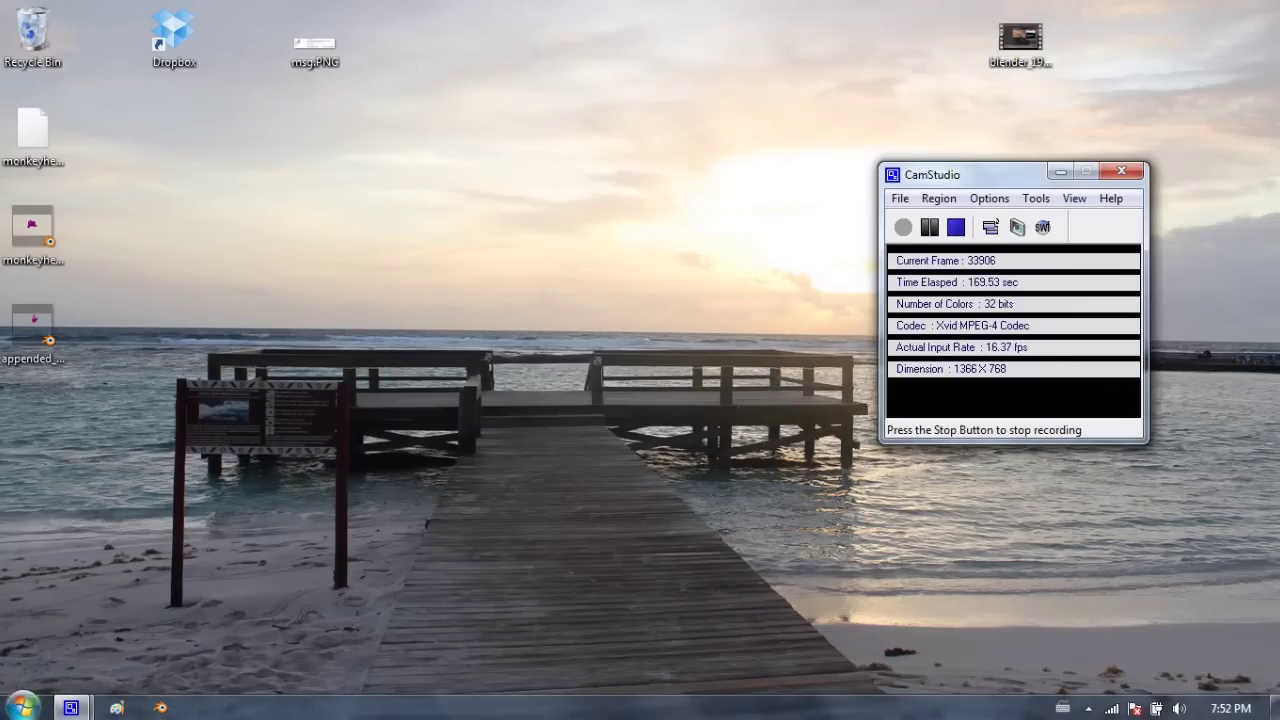
Relaunch Blender and use File > Link to bring in Monkey from monkeyhead.blend's Object group.
{"action": "left_click", "coordinate": [162, 707]}
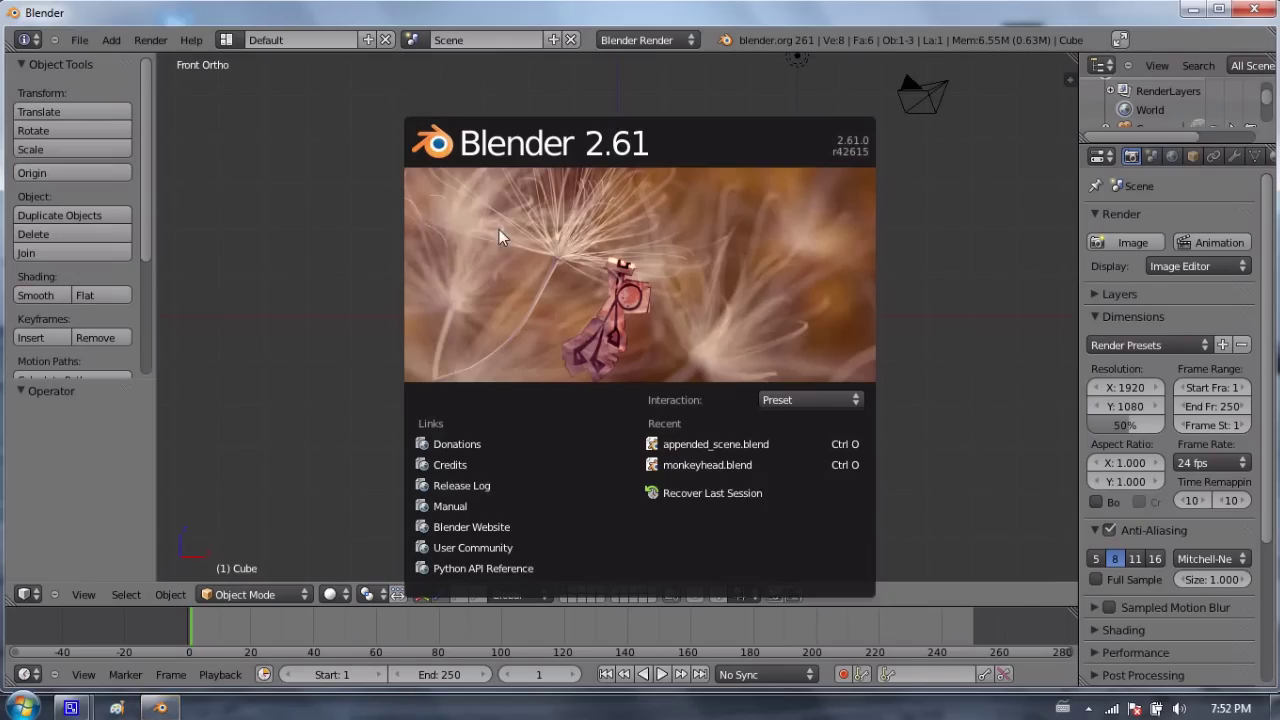
{"action": "left_click", "coordinate": [499, 229]}
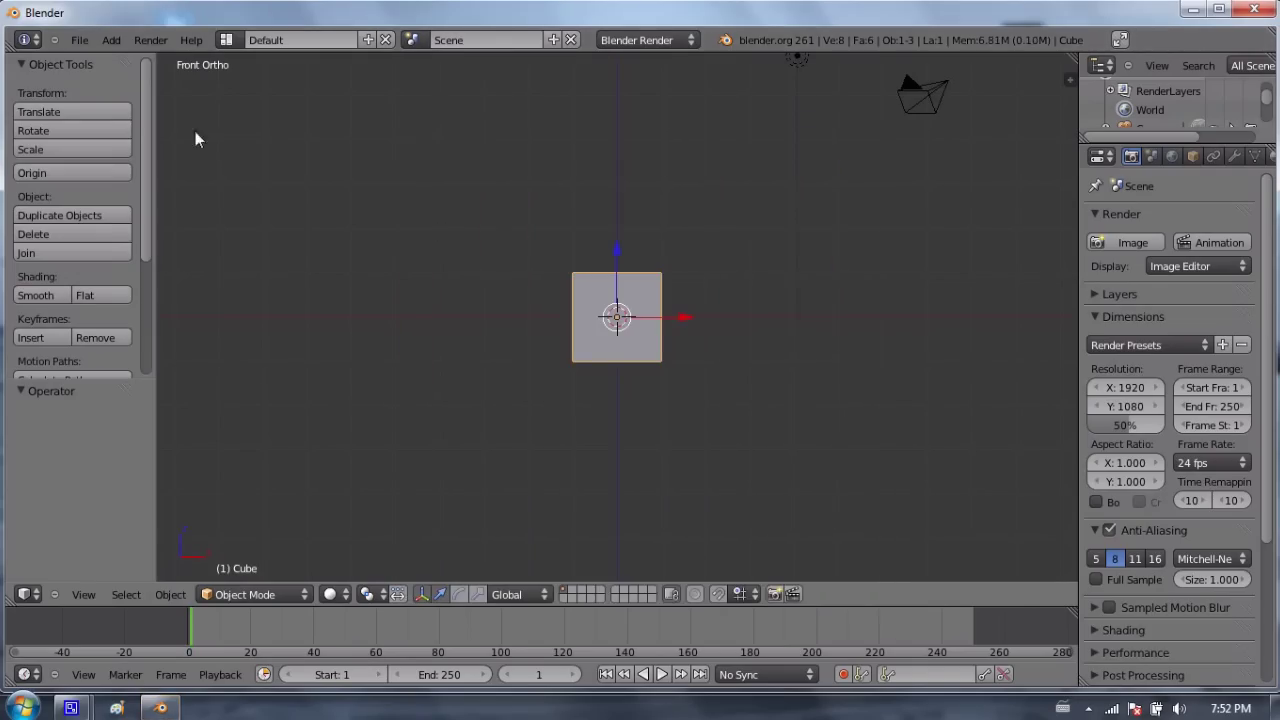
{"action": "left_click", "coordinate": [80, 40]}
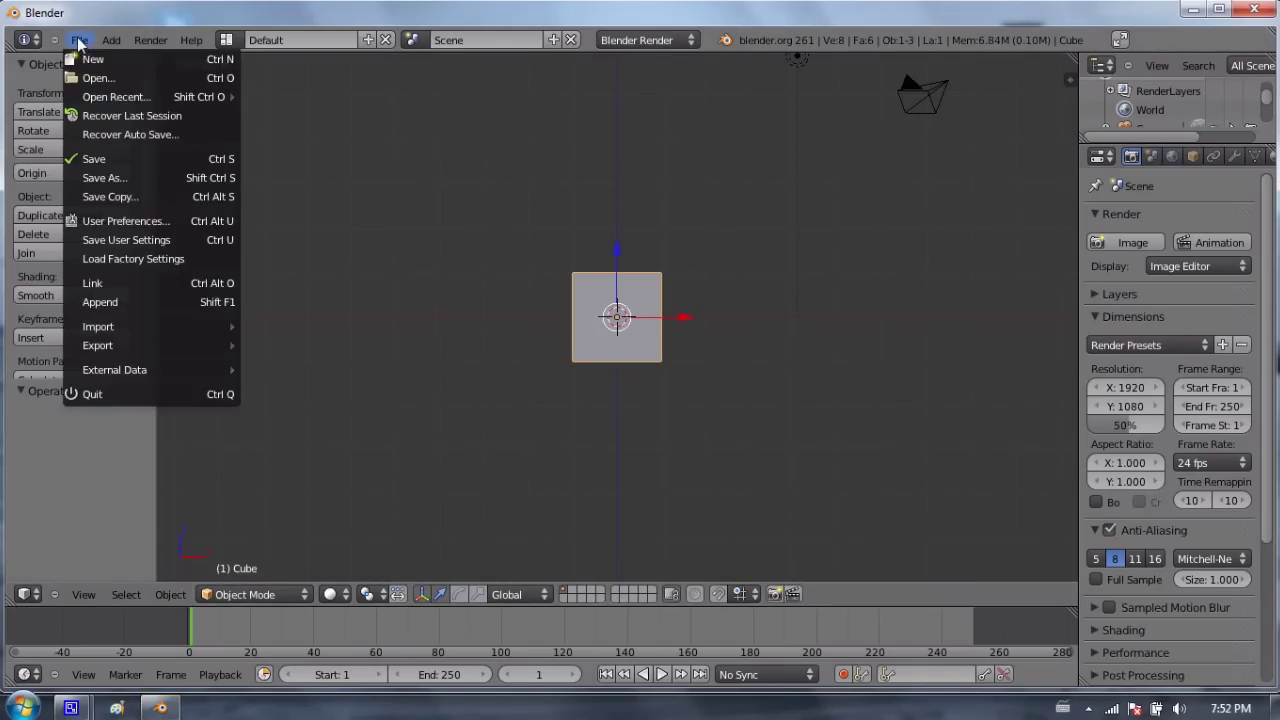
{"action": "left_click", "coordinate": [114, 283]}
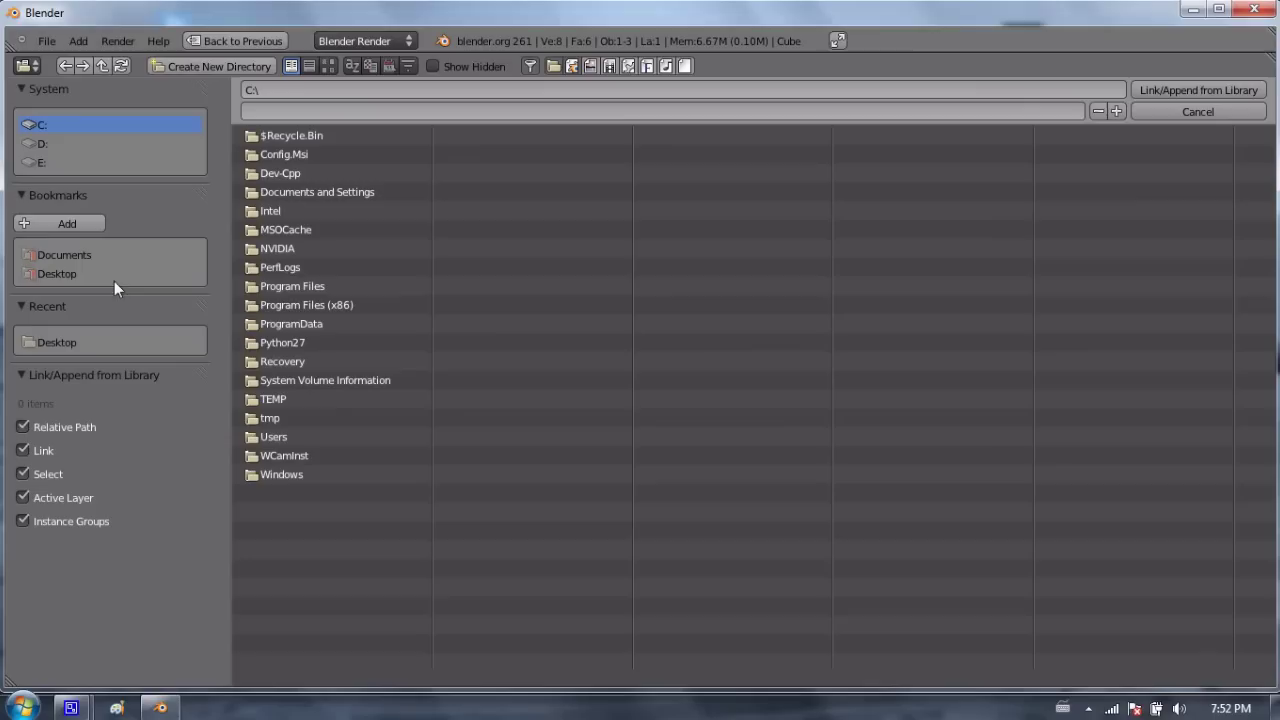
{"action": "left_click", "coordinate": [57, 275]}
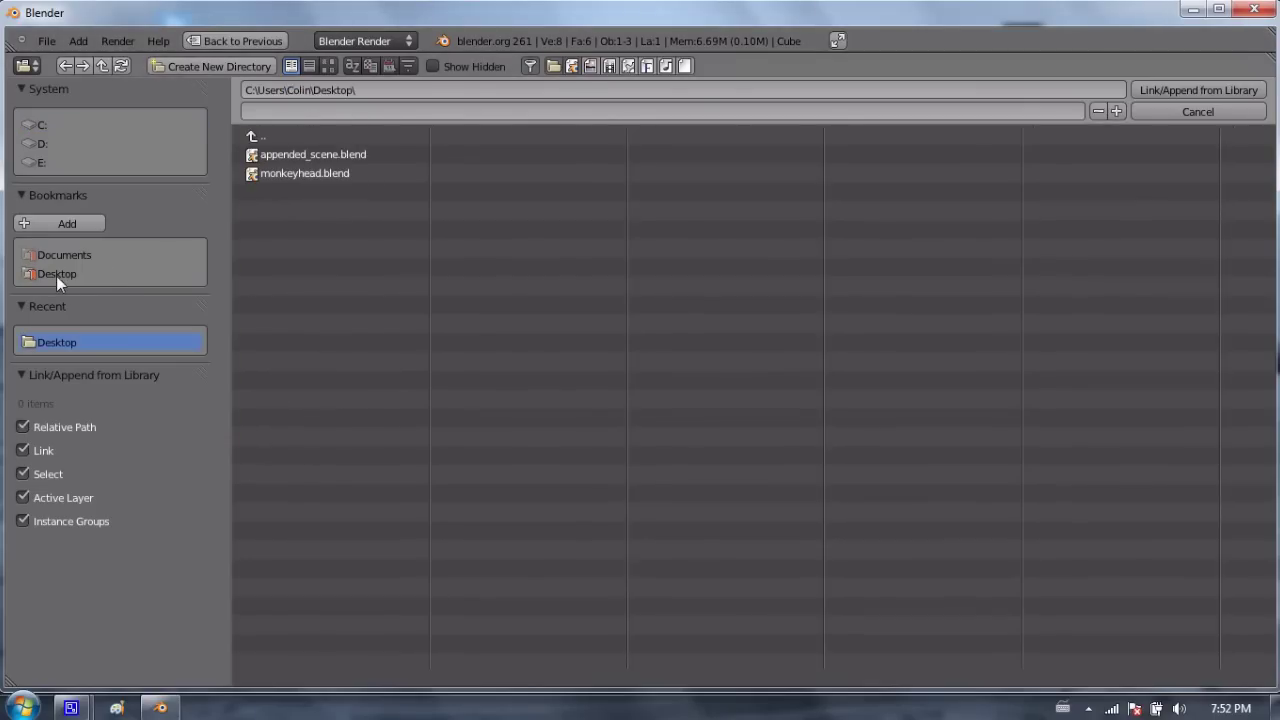
{"action": "left_click", "coordinate": [300, 174]}
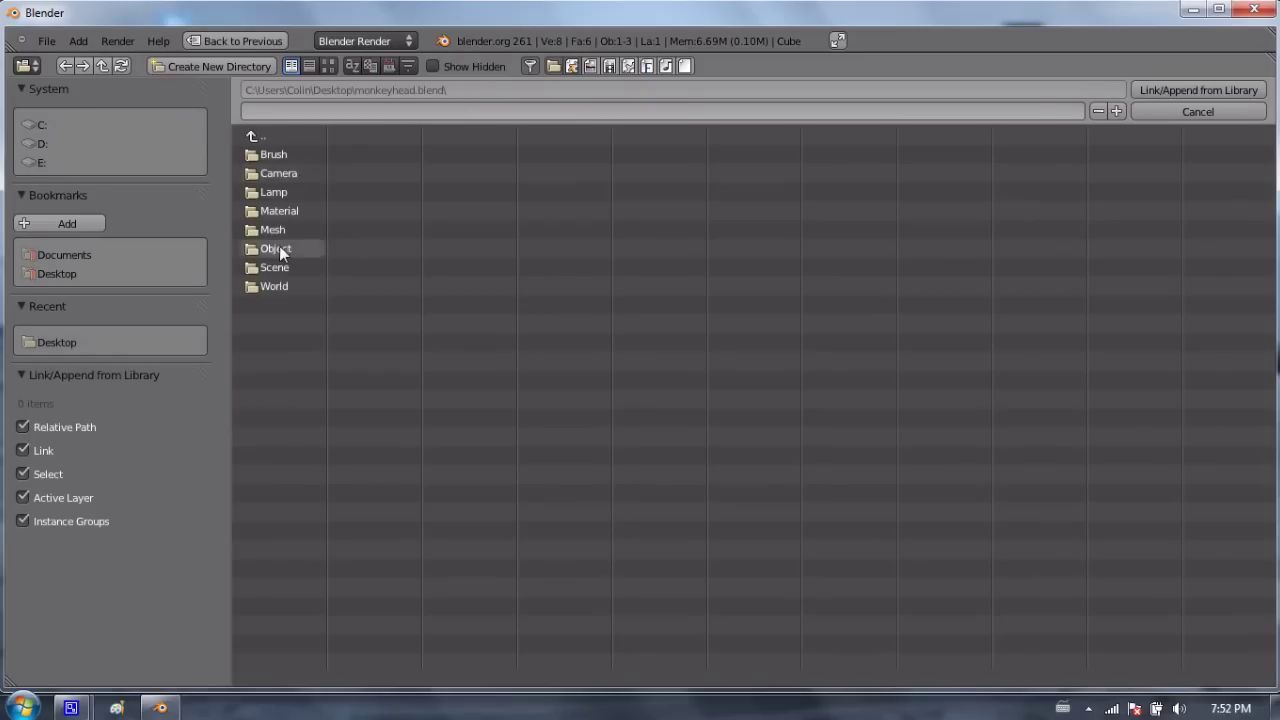
{"action": "left_click", "coordinate": [279, 248]}
{"action": "left_click", "coordinate": [280, 192]}
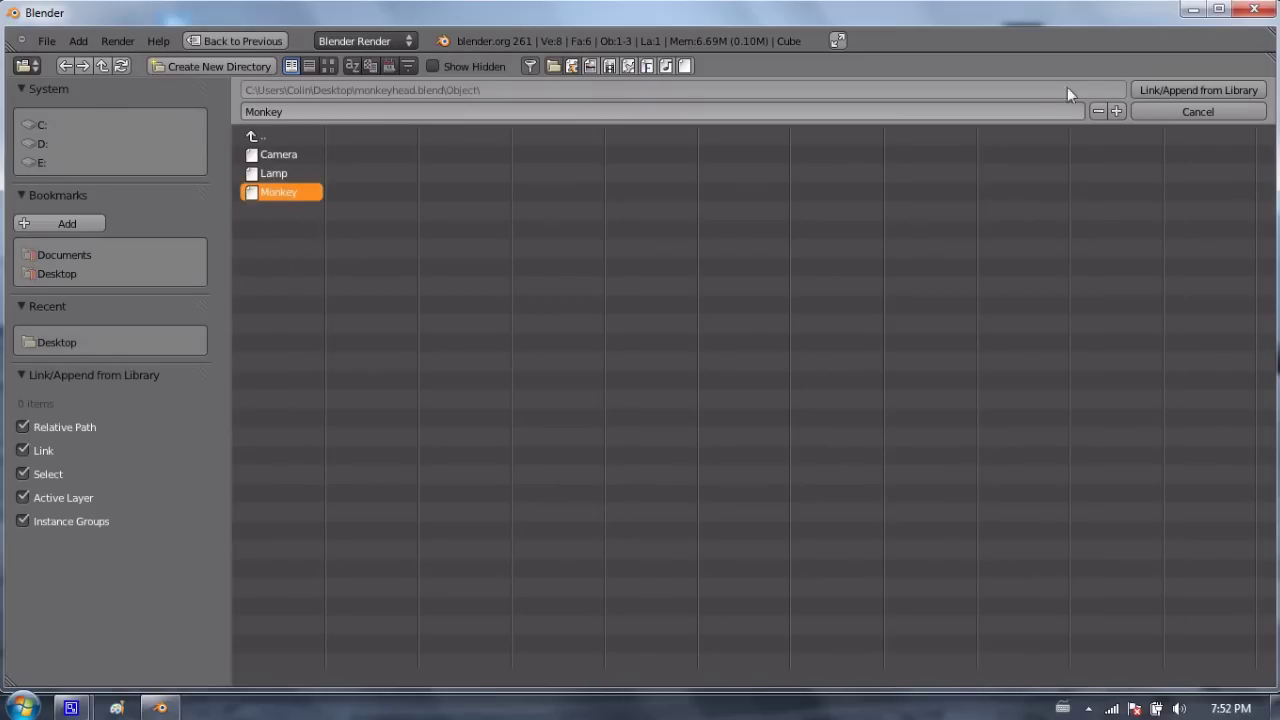
{"action": "left_click", "coordinate": [1187, 89]}
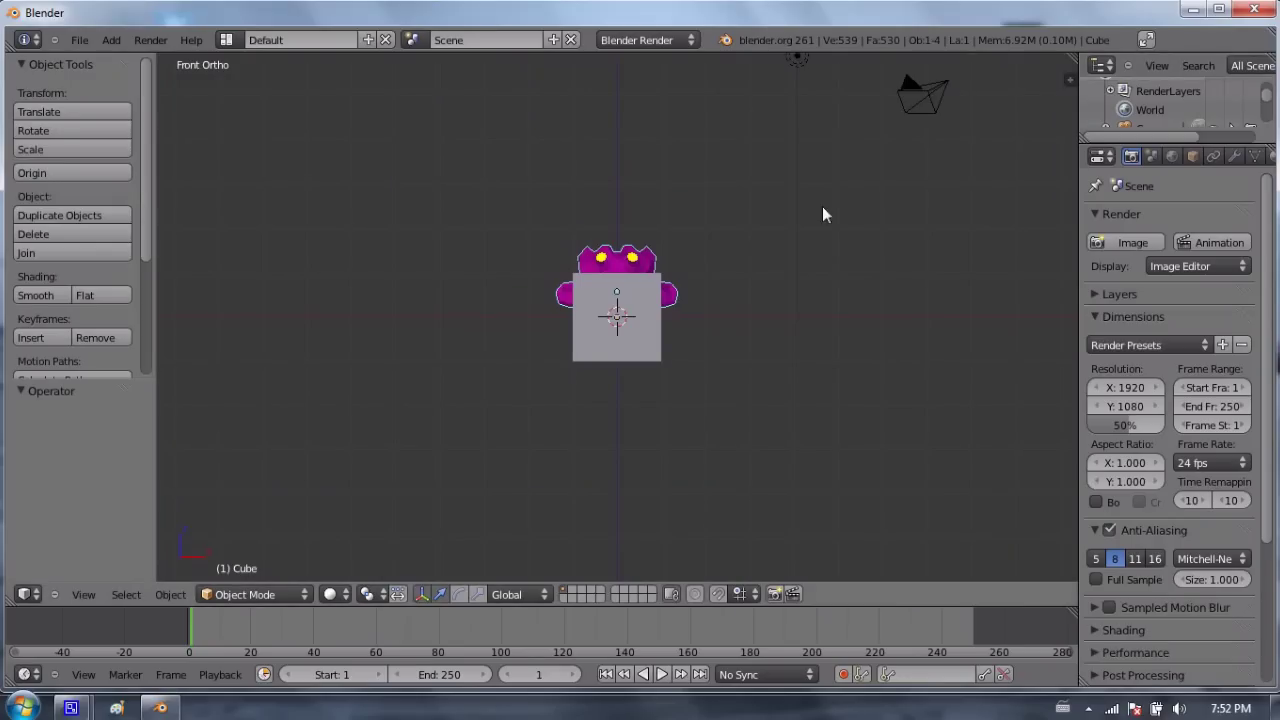
Delete the default cube, then select and recentre the linked Monkey.
{"action": "right_click", "coordinate": [607, 309]}
{"action": "key", "text": "x"}
{"action": "left_click", "coordinate": [623, 306]}
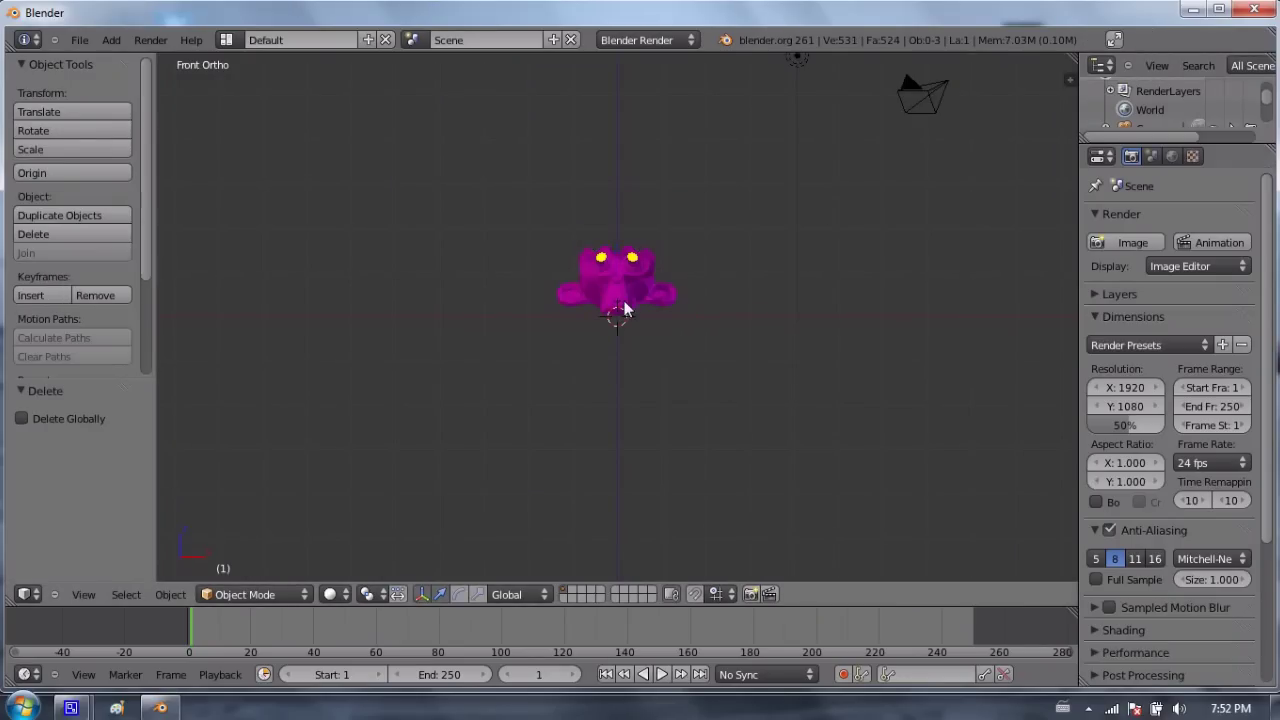
{"action": "right_click", "coordinate": [639, 292]}
{"action": "mouse_move", "coordinate": [486, 306]}
{"action": "middle_mouse_down"}
{"action": "mouse_move", "coordinate": [563, 371]}
{"action": "mouse_move", "coordinate": [633, 324]}
{"action": "mouse_move", "coordinate": [425, 697]}
{"action": "middle_mouse_up"}
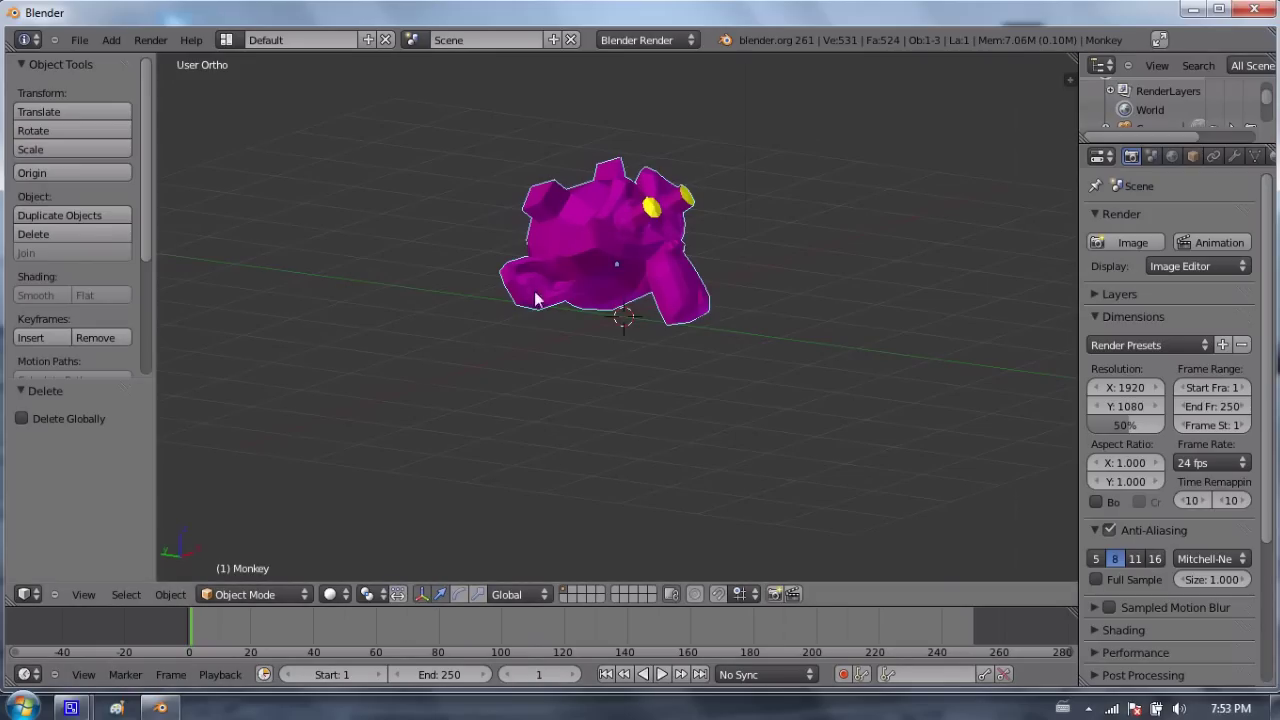
{"action": "scroll", "coordinate": [687, 240], "scroll_direction": "down", "scroll_amount": 2}
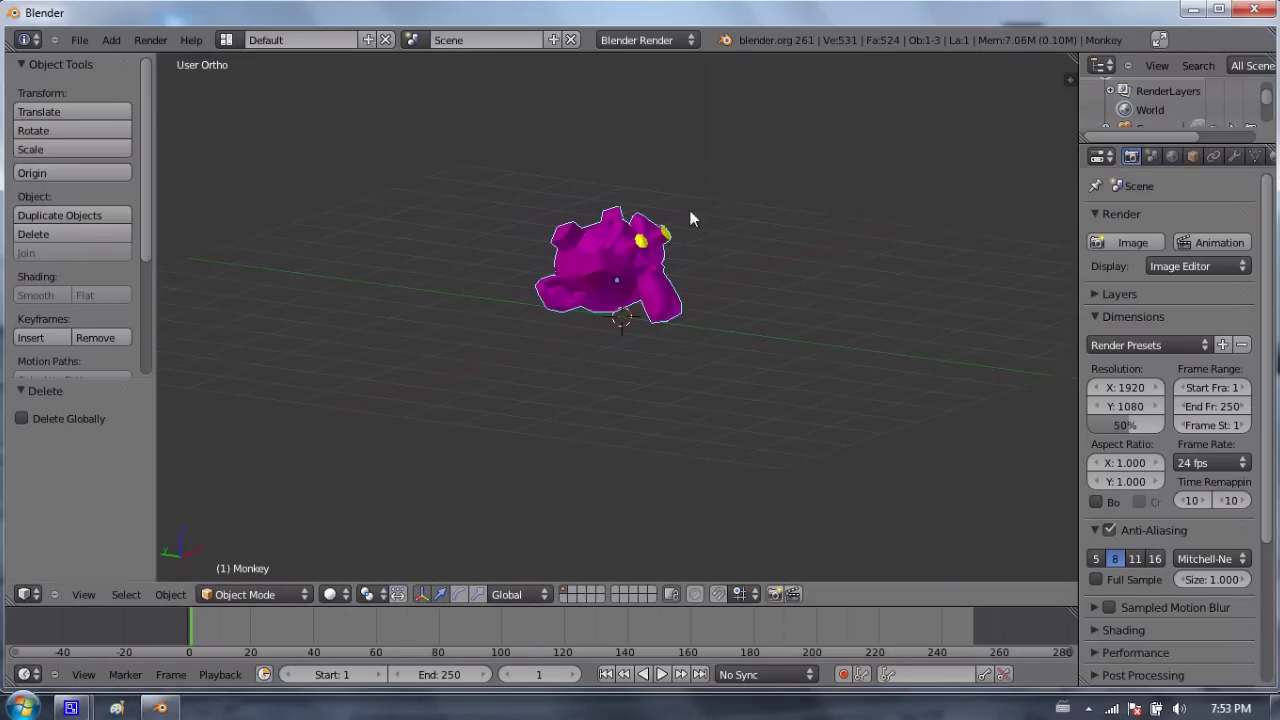
{"action": "scroll", "coordinate": [687, 211], "scroll_direction": "up", "scroll_amount": 3}
{"action": "middle_click_drag", "start_coordinate": [693, 184], "coordinate": [633, 309], "text": "shift"}
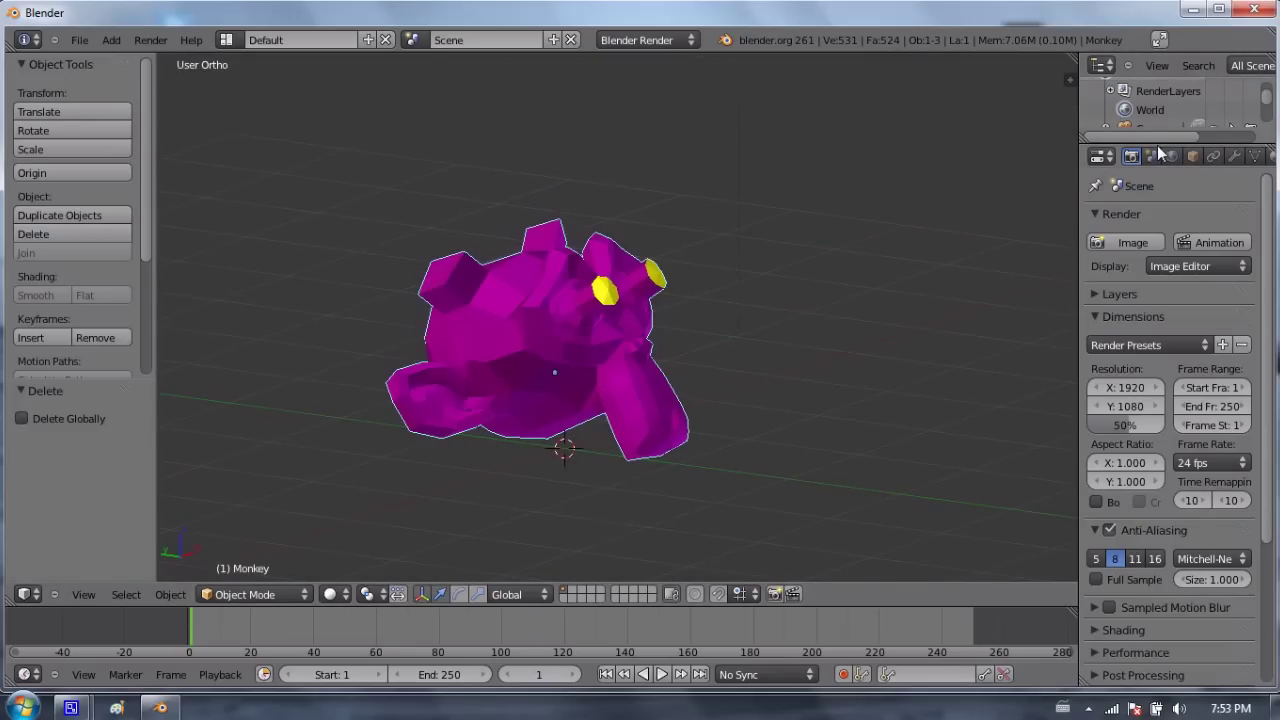
Enlarge the Outliner and select Camera, Lamp and Monkey in it.
{"action": "left_click_drag", "start_coordinate": [1163, 145], "coordinate": [1160, 316]}
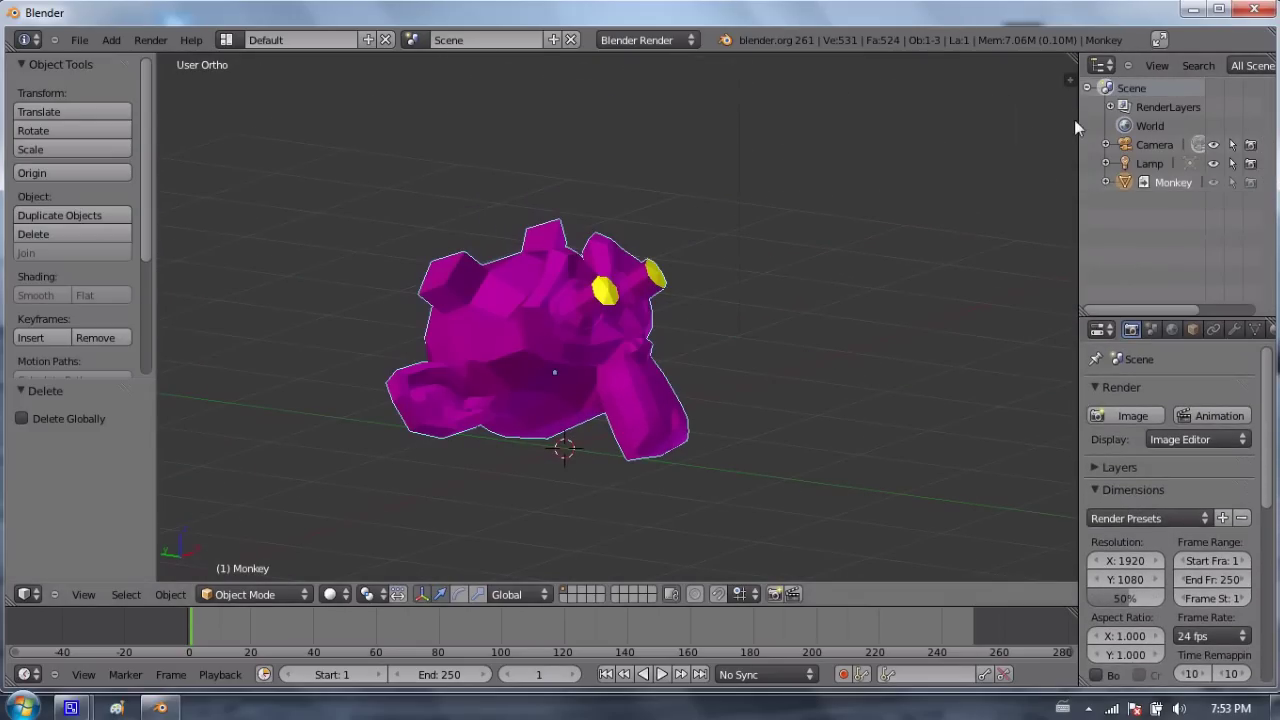
{"action": "left_click_drag", "start_coordinate": [1077, 119], "coordinate": [955, 117]}
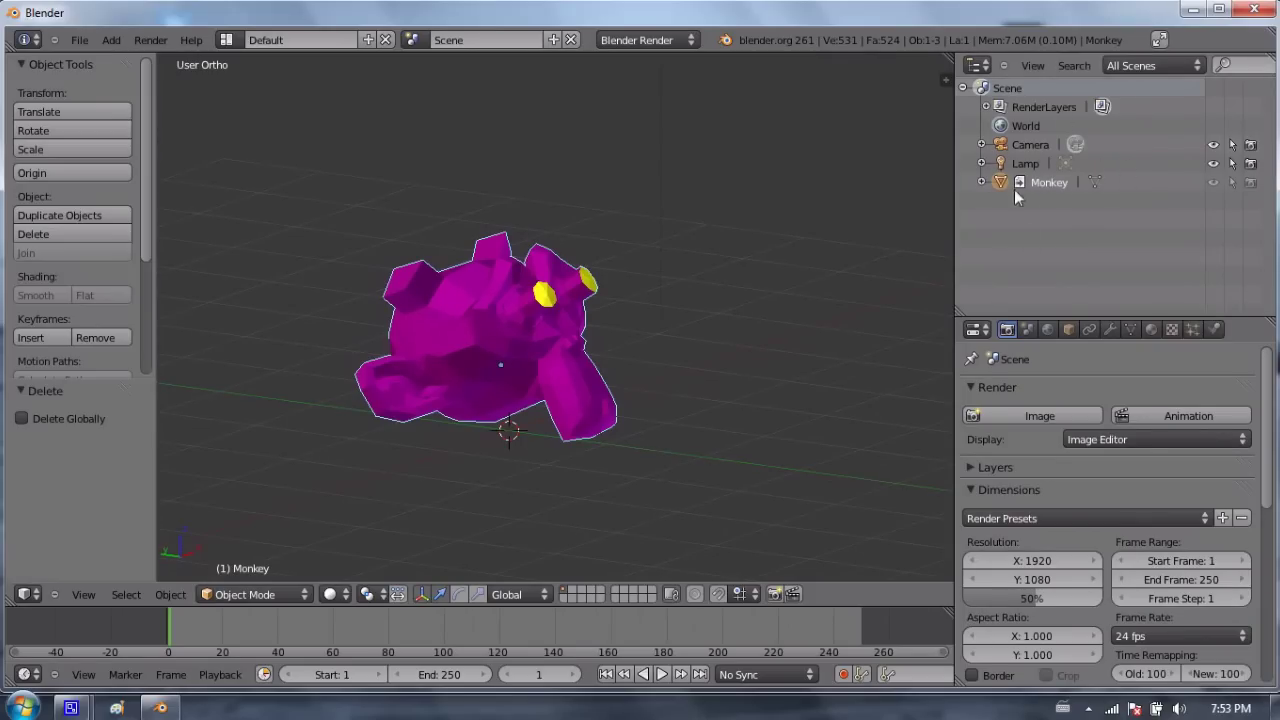
{"action": "left_click", "coordinate": [1028, 146]}
{"action": "left_click", "coordinate": [1028, 165]}
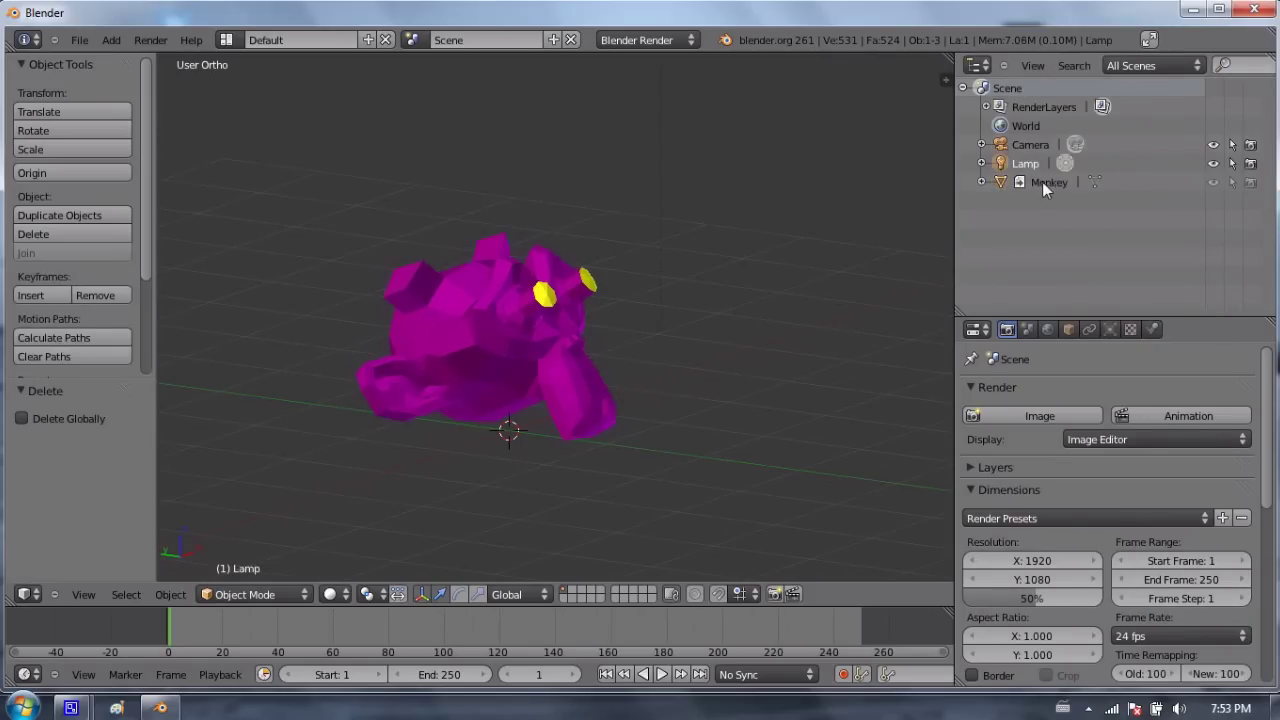
{"action": "left_click", "coordinate": [1050, 183]}
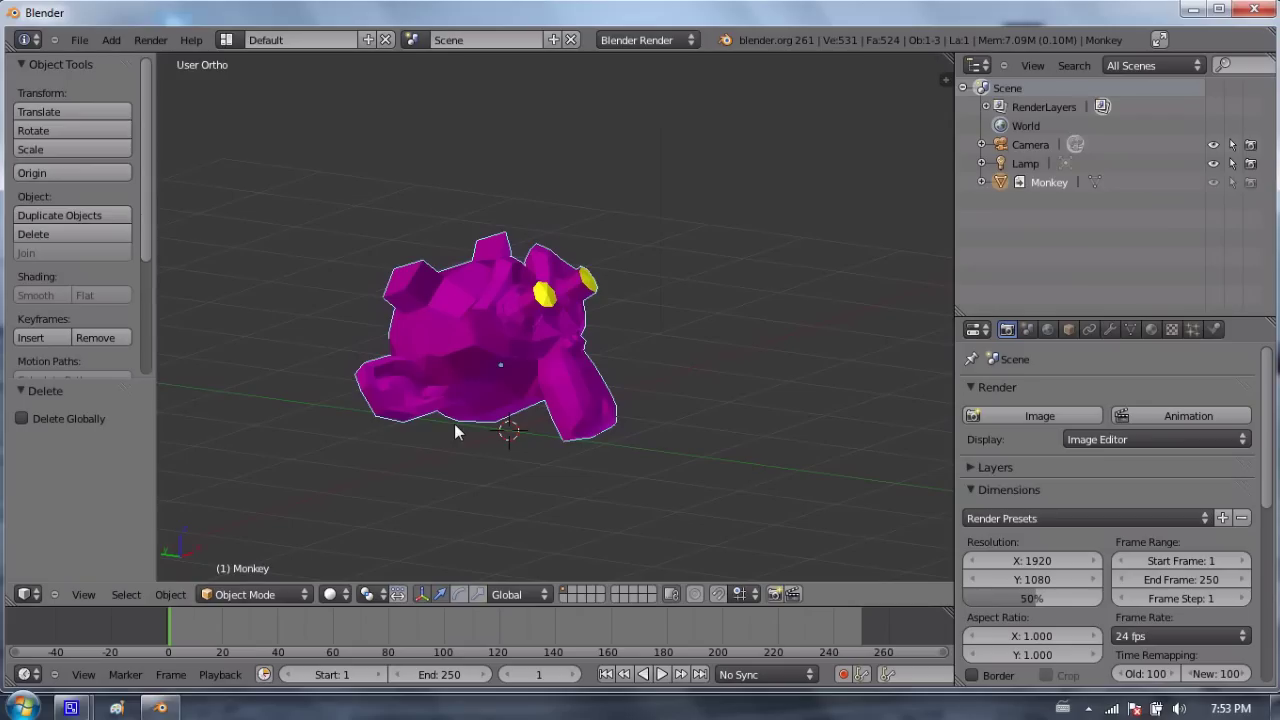
Render the scene with F12, return to the 3D view, and keep Object Mode.
{"action": "key", "text": "F12"}
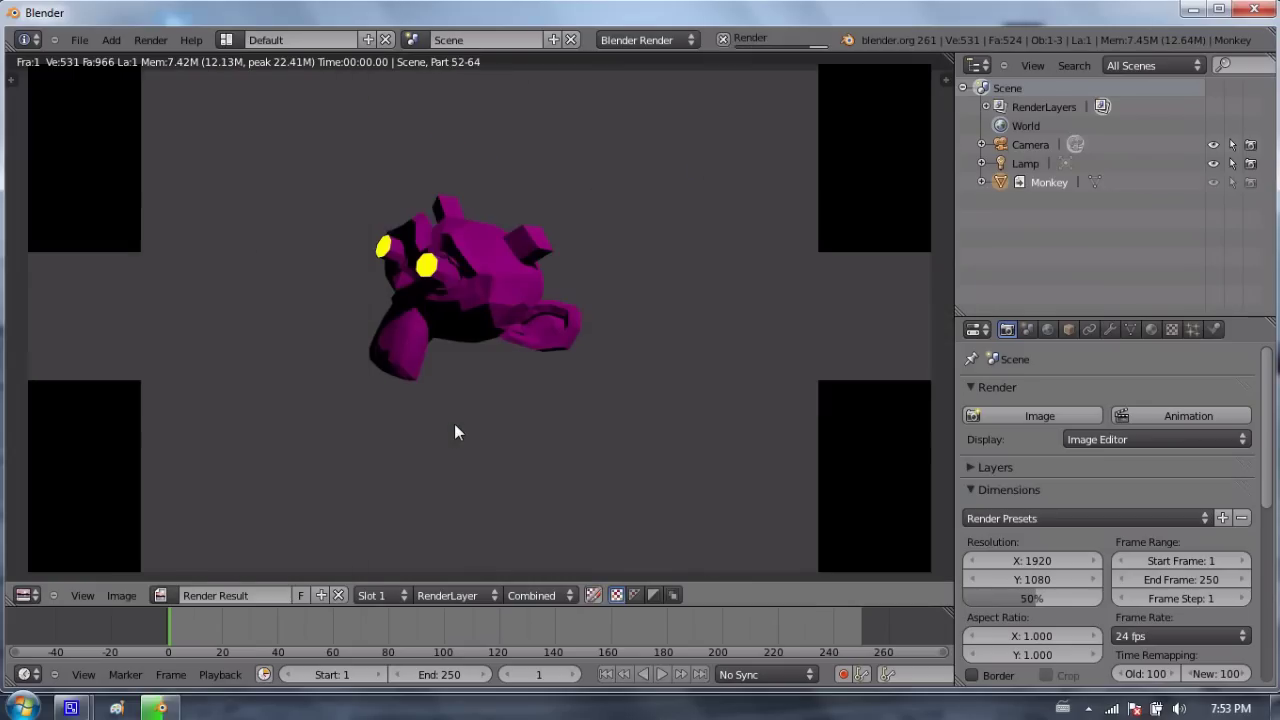
{"action": "key", "text": "Escape"}
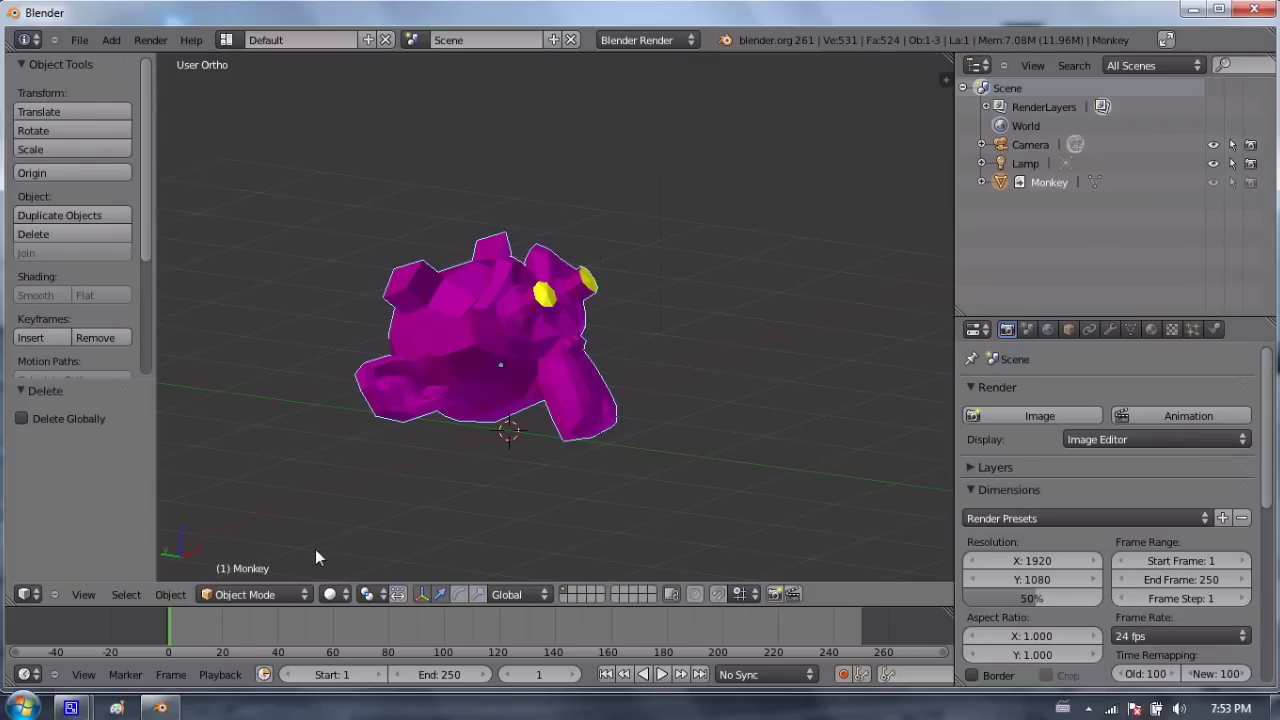
{"action": "left_click", "coordinate": [279, 591]}
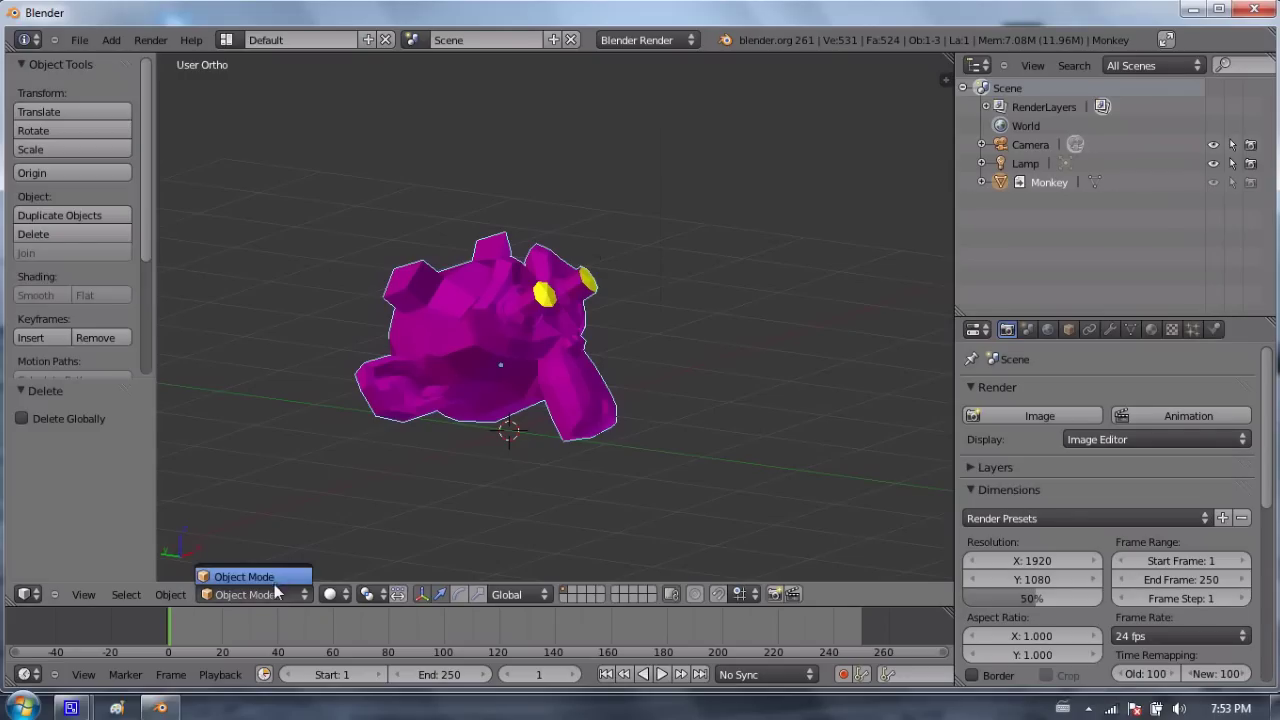
{"action": "left_click", "coordinate": [274, 580]}
{"action": "middle_click_drag", "start_coordinate": [701, 186], "coordinate": [538, 226]}
{"action": "scroll", "coordinate": [740, 171], "scroll_direction": "down", "scroll_amount": 3}
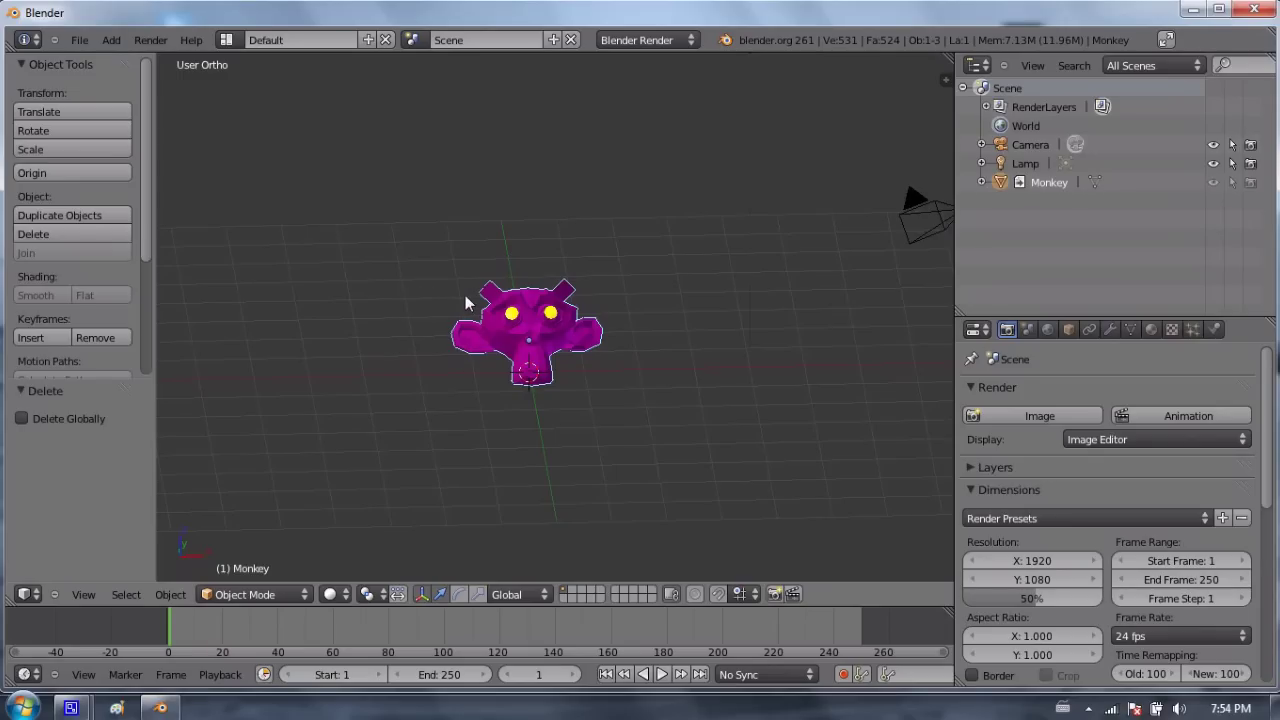
Create Monkey_proxy from the linked Monkey via Object > Make Proxy.
{"action": "key", "text": "space"}
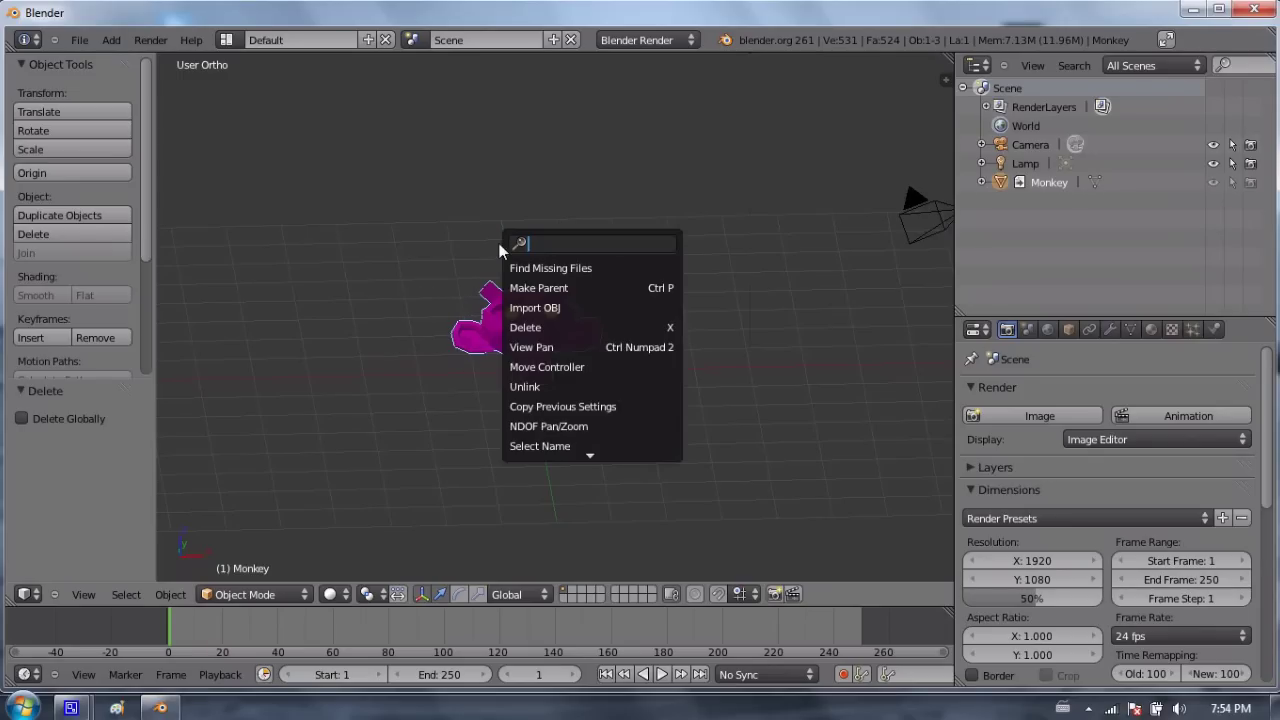
{"action": "type", "text": "proxy"}
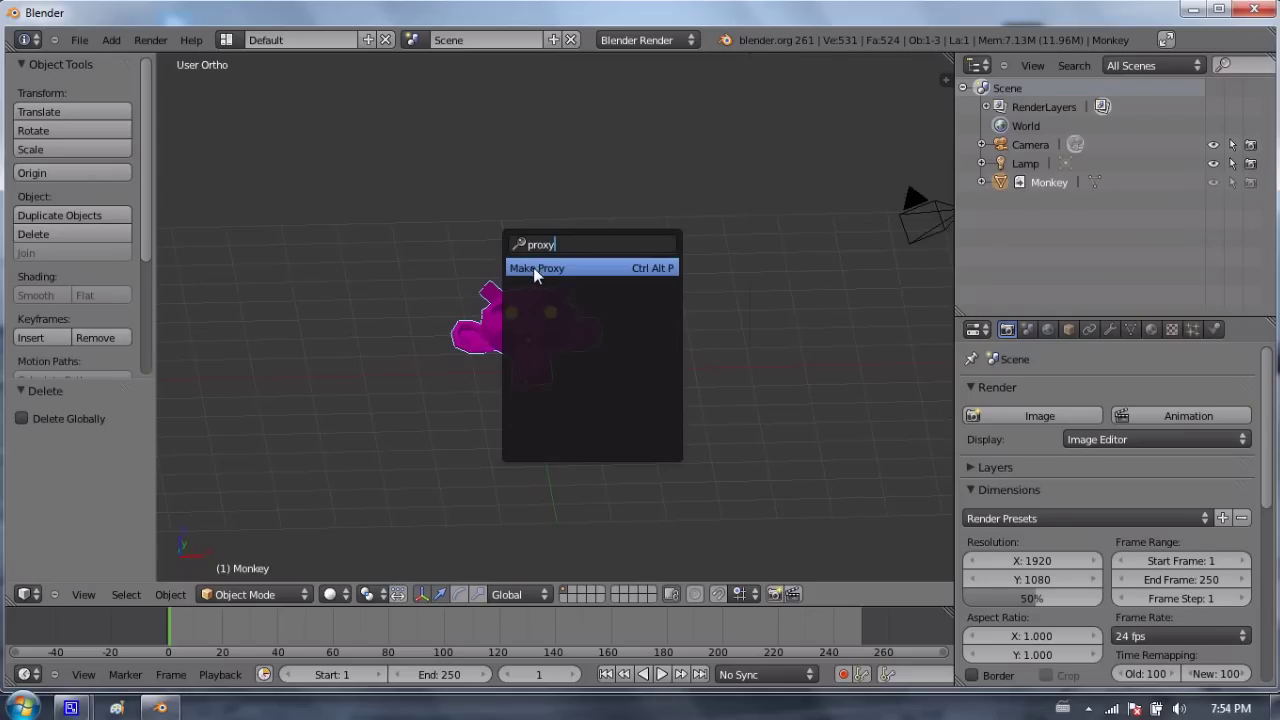
{"action": "left_click", "coordinate": [670, 270]}
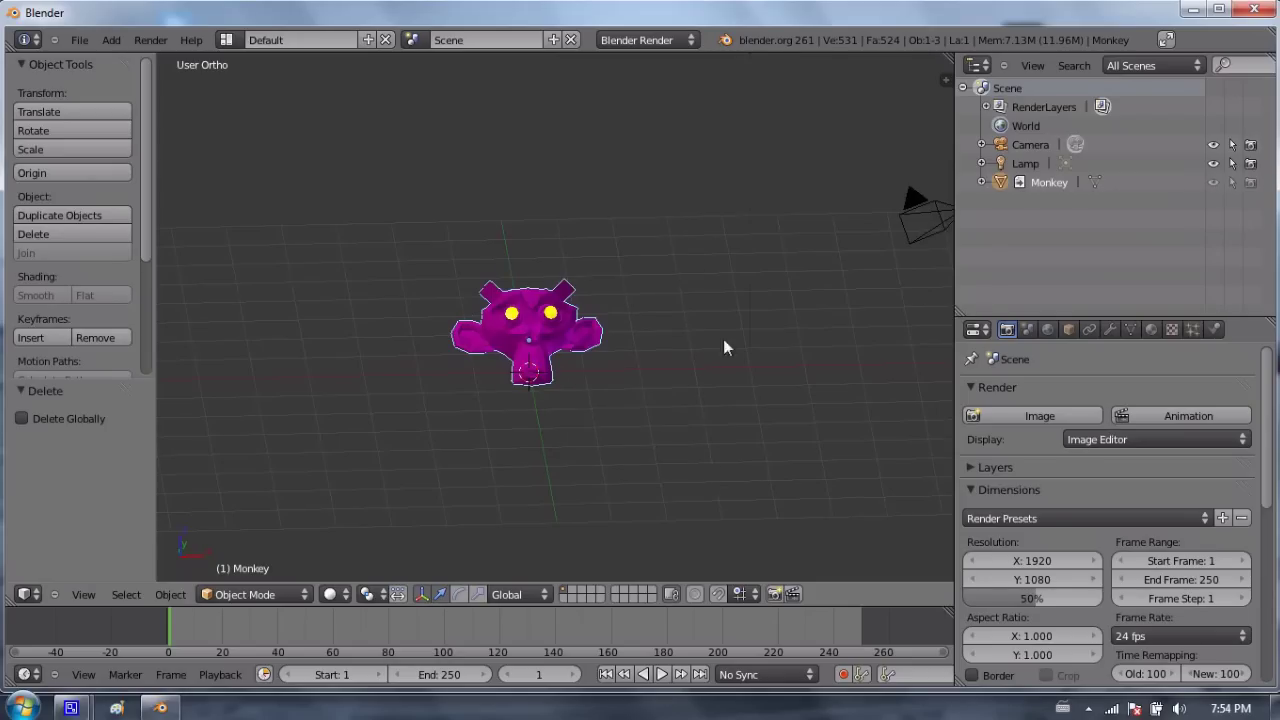
{"action": "left_click", "coordinate": [172, 595]}
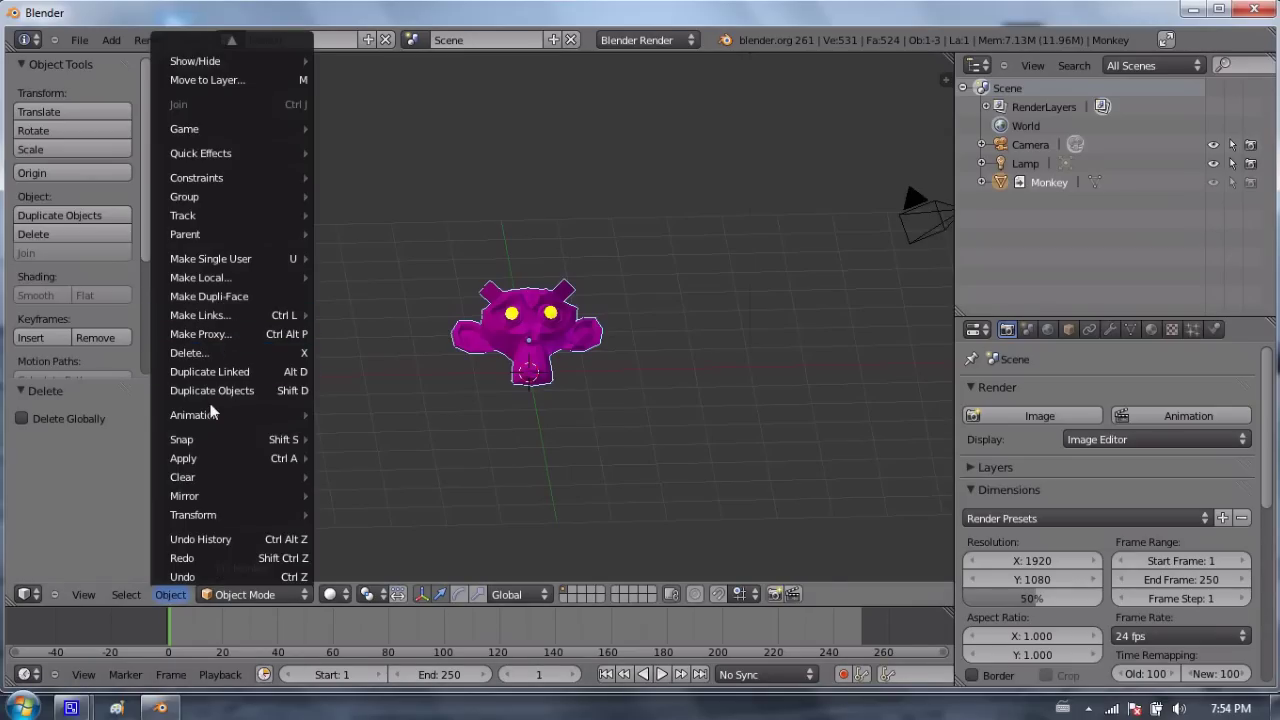
{"action": "left_click", "coordinate": [221, 334]}
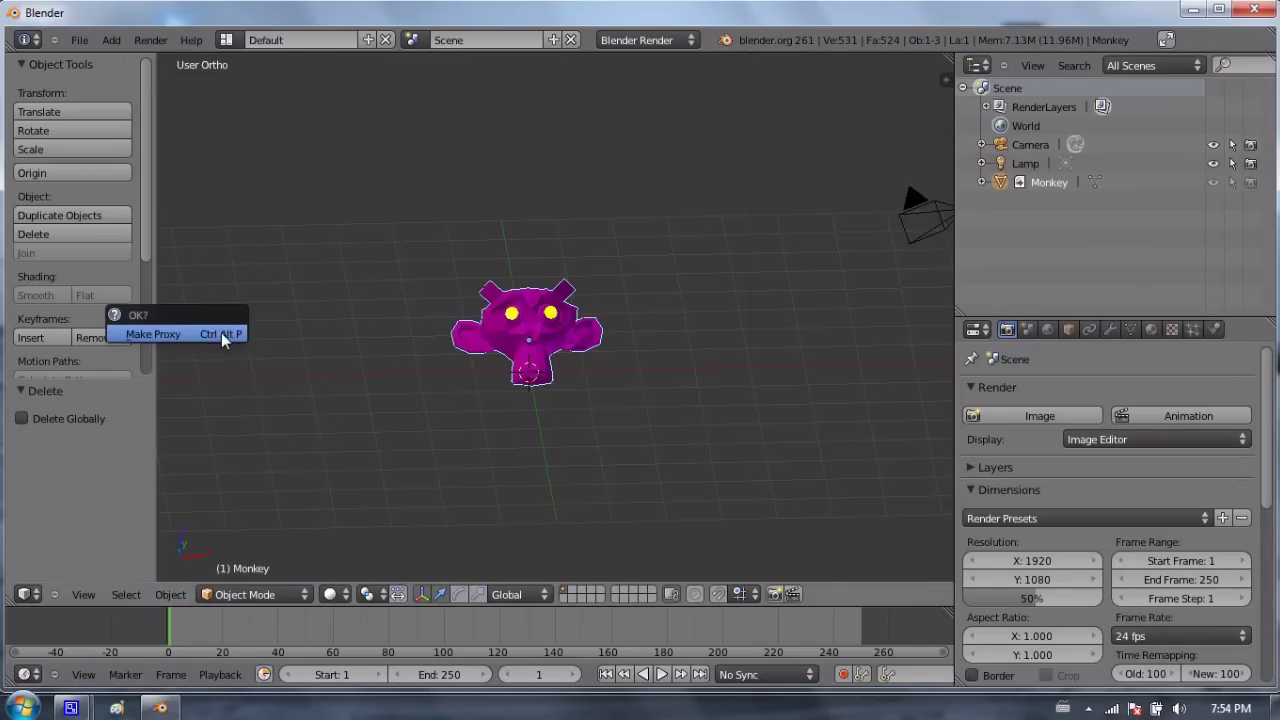
{"action": "left_click", "coordinate": [203, 335]}
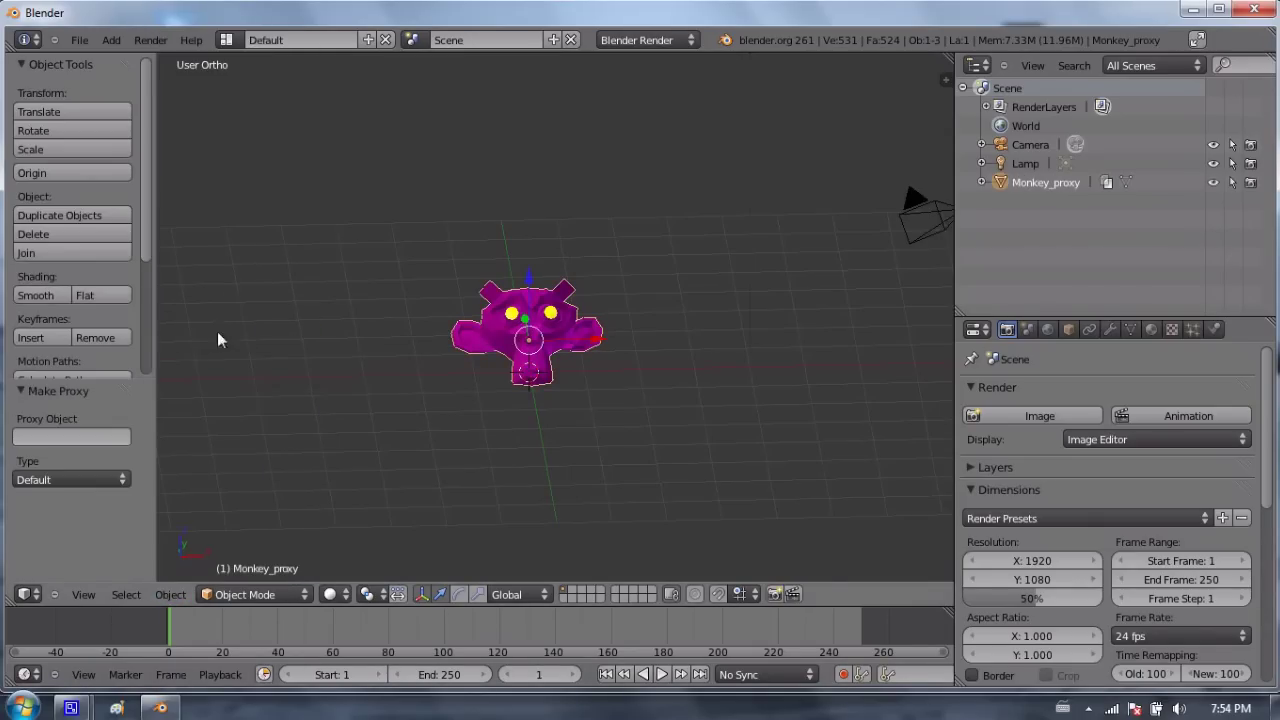
{"action": "scroll", "coordinate": [490, 294], "scroll_direction": "up", "scroll_amount": 3}
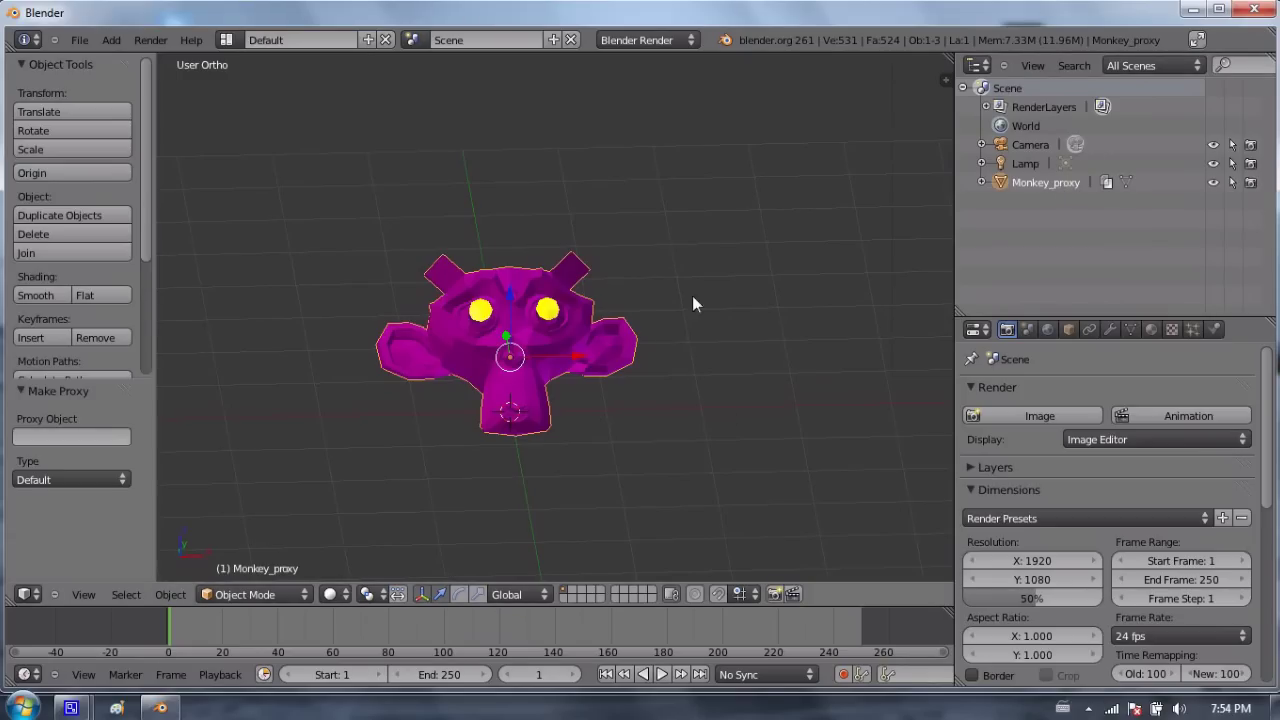
Shrink Monkey_proxy, rotate it about -55° and move it up and to the right.
{"action": "key", "text": "s"}
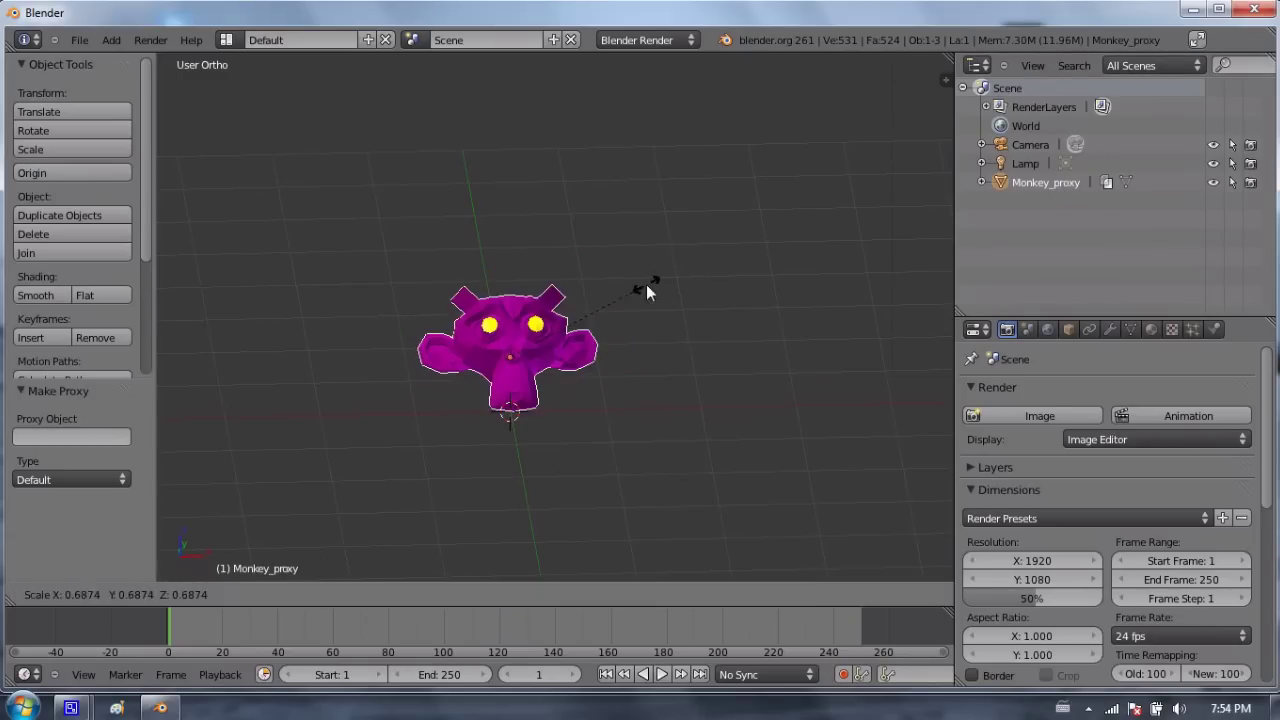
{"action": "left_click", "coordinate": [646, 284]}
{"action": "key", "text": "r"}
{"action": "left_click", "coordinate": [518, 201]}
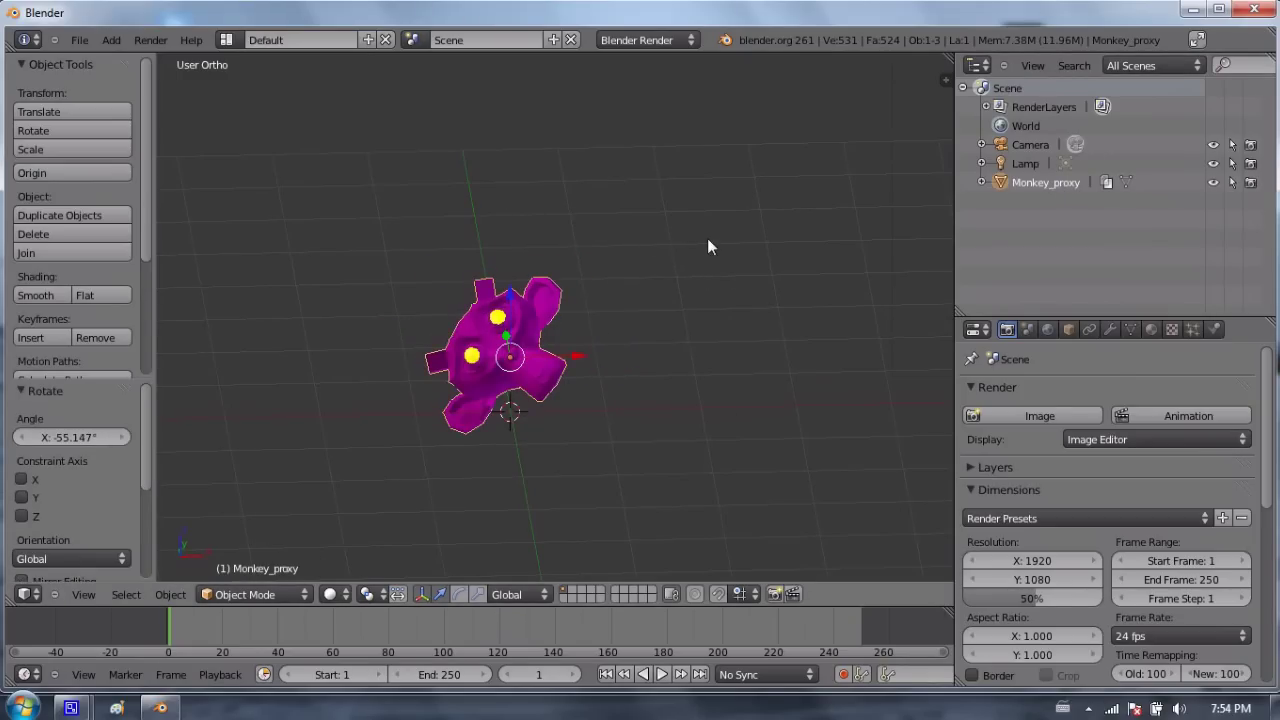
{"action": "key", "text": "g"}
{"action": "left_click", "coordinate": [856, 183]}
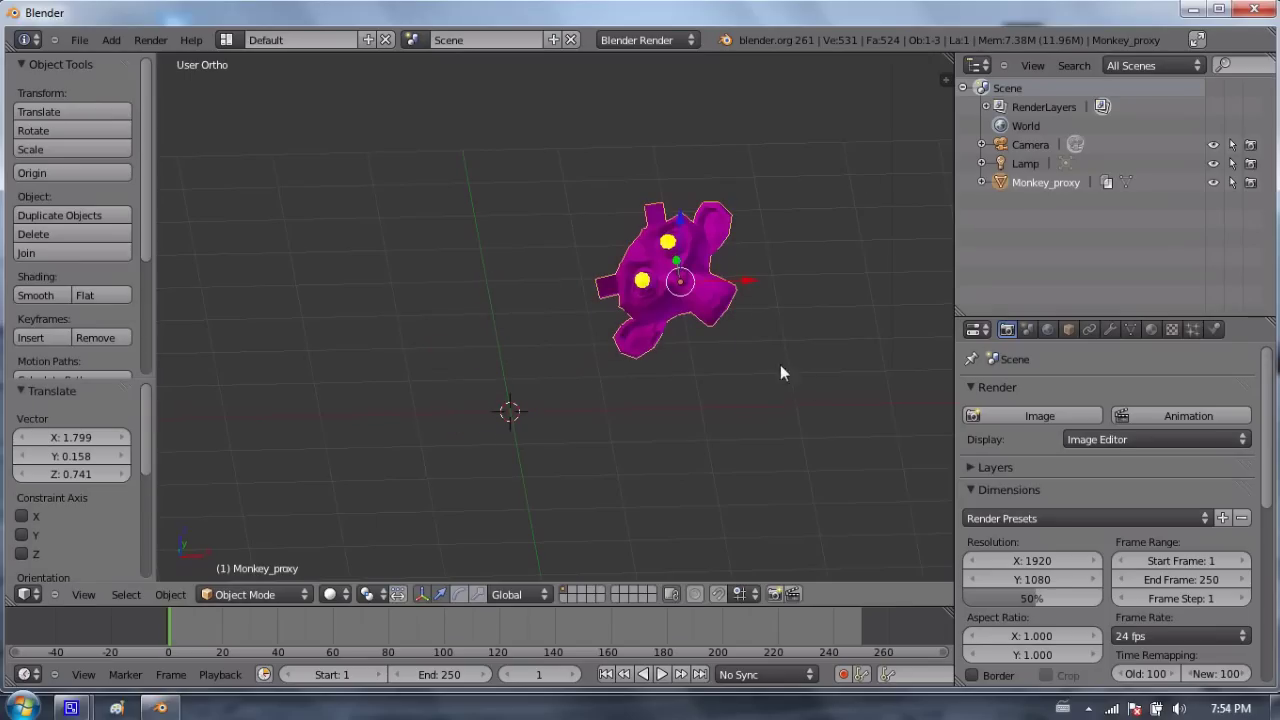
Add a Subdivision Surface modifier to Monkey_proxy and give it smooth shading.
{"action": "left_click", "coordinate": [1109, 330]}
{"action": "left_click", "coordinate": [1095, 416]}
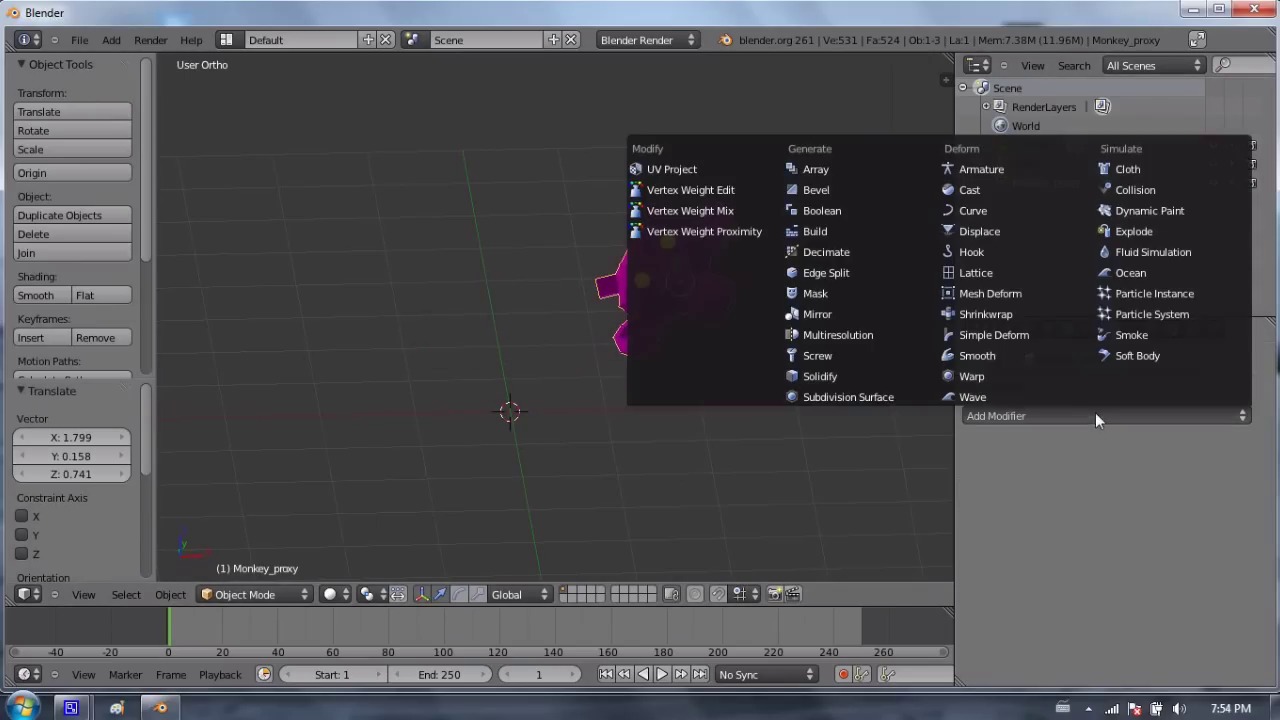
{"action": "left_click", "coordinate": [878, 400]}
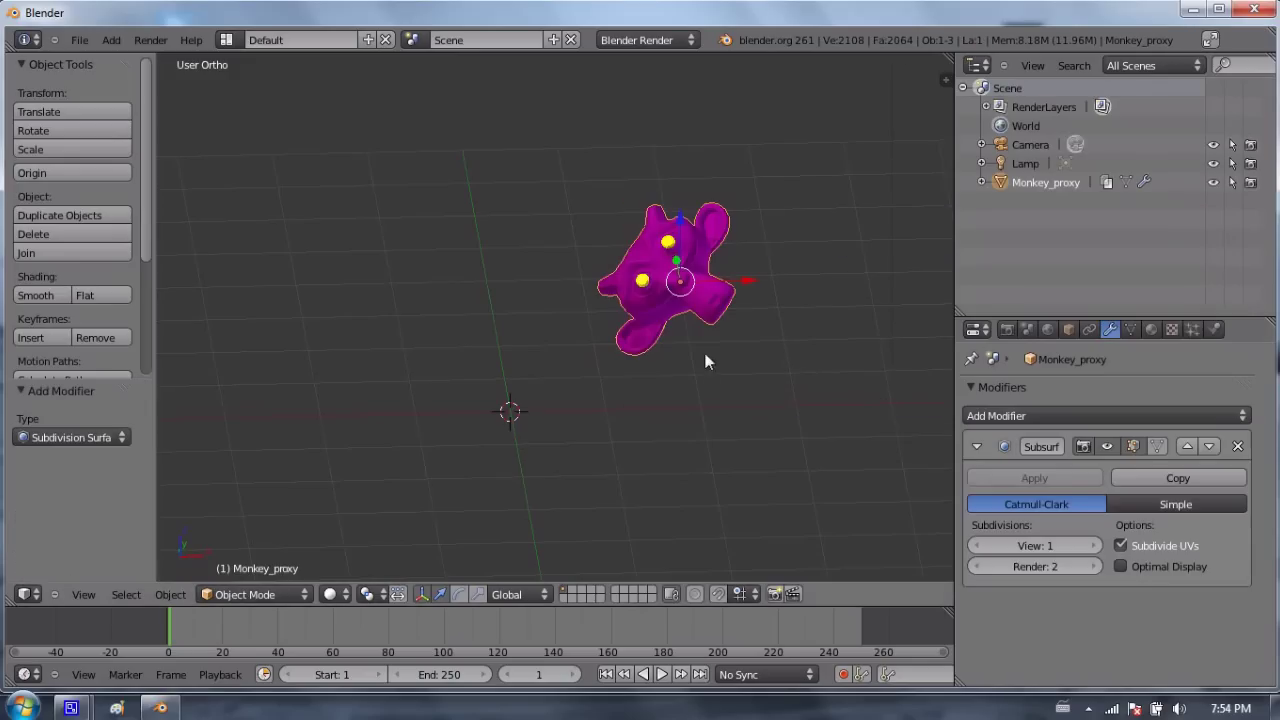
{"action": "scroll", "coordinate": [658, 292], "scroll_direction": "up", "scroll_amount": 4}
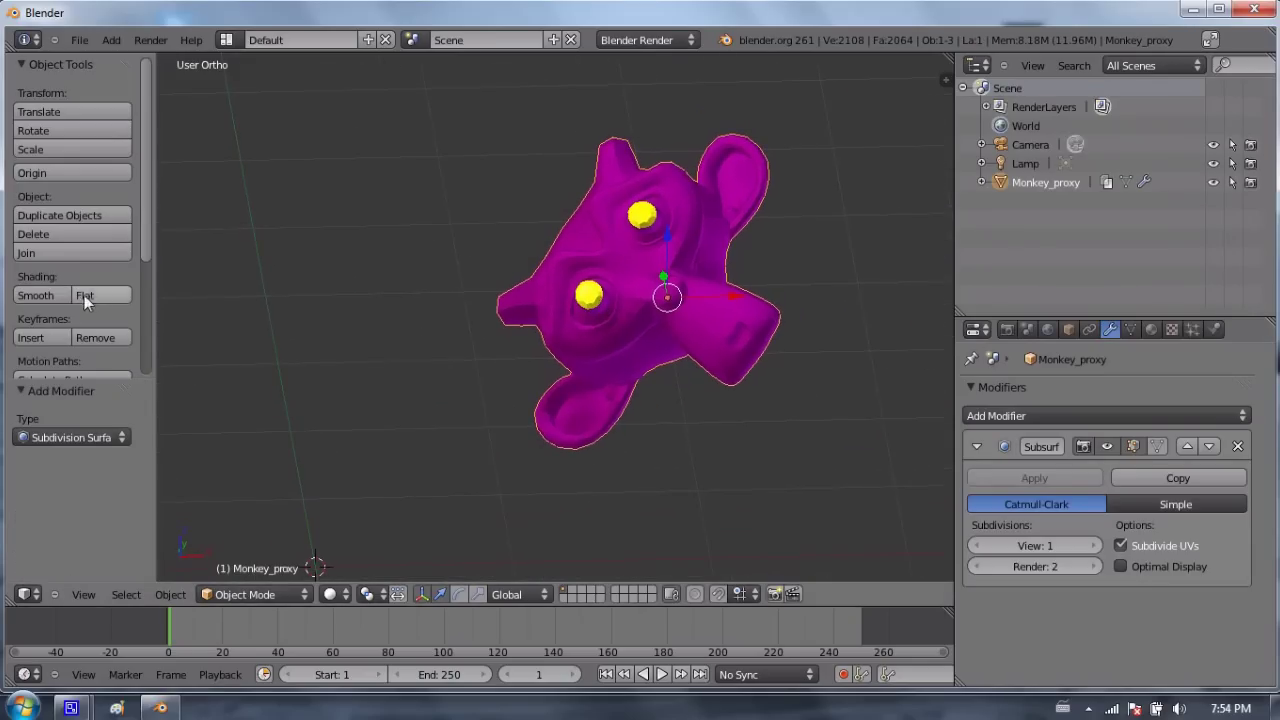
{"action": "left_click", "coordinate": [35, 295]}
{"action": "scroll", "coordinate": [541, 333], "scroll_direction": "down", "scroll_amount": 2}
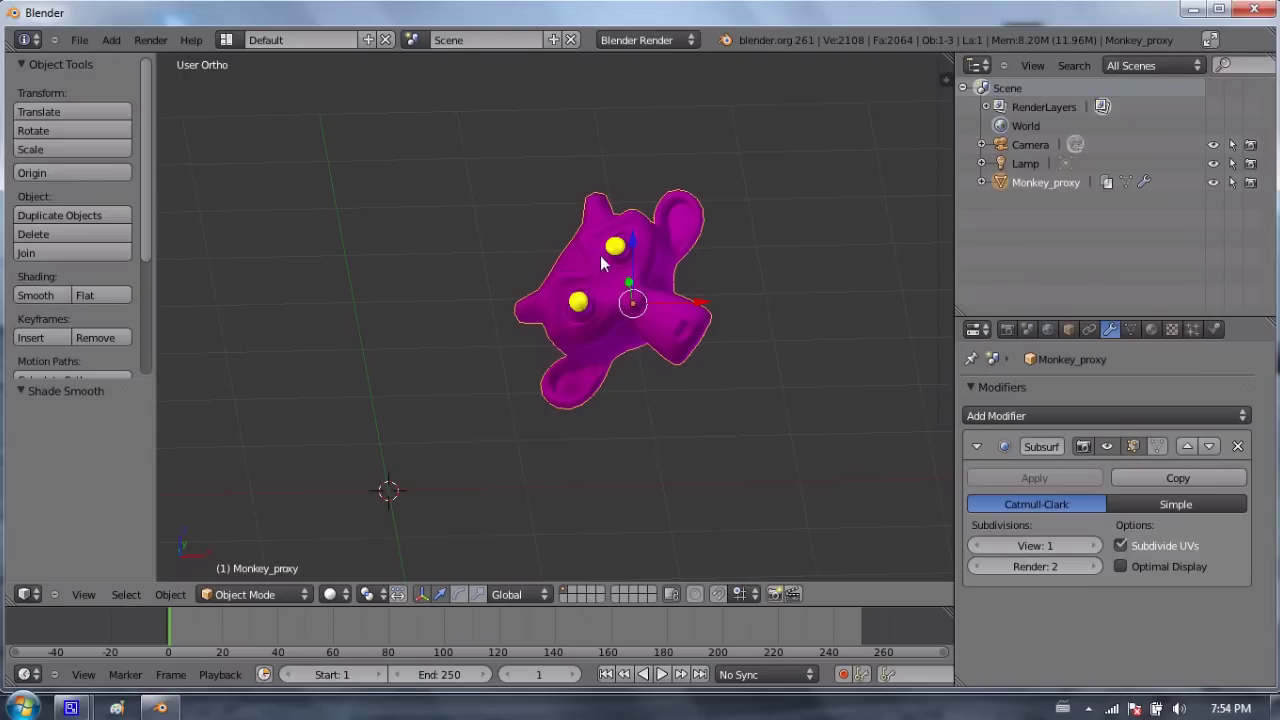
Save the scene as linked_scene.blend on the Desktop.
{"action": "left_click", "coordinate": [77, 41]}
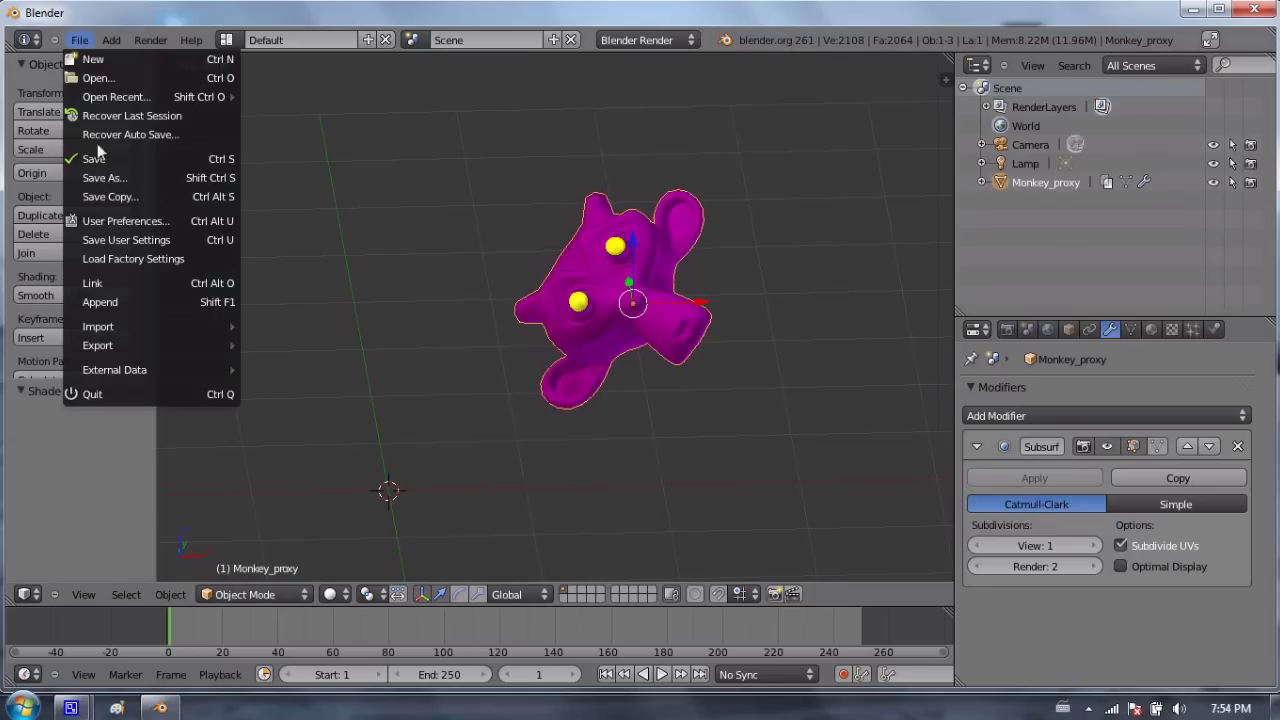
{"action": "left_click", "coordinate": [113, 178]}
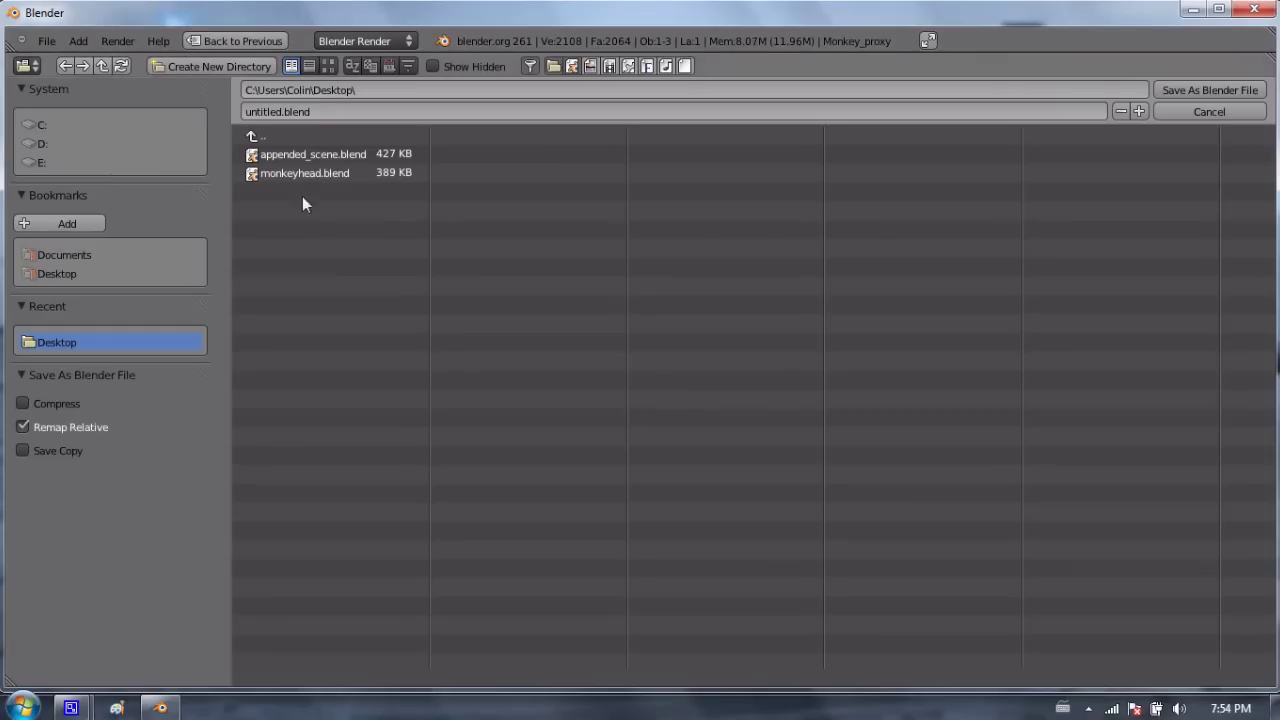
{"action": "left_click", "coordinate": [325, 113]}
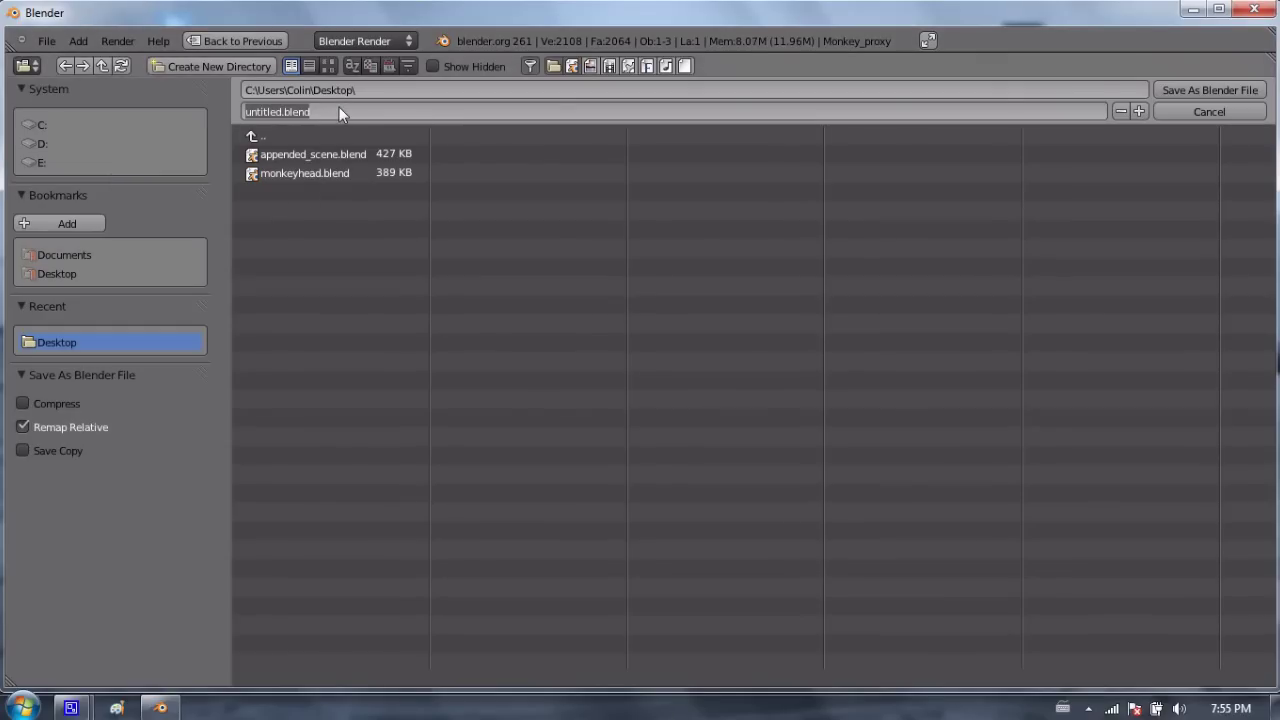
{"action": "type", "text": "linked_scene"}
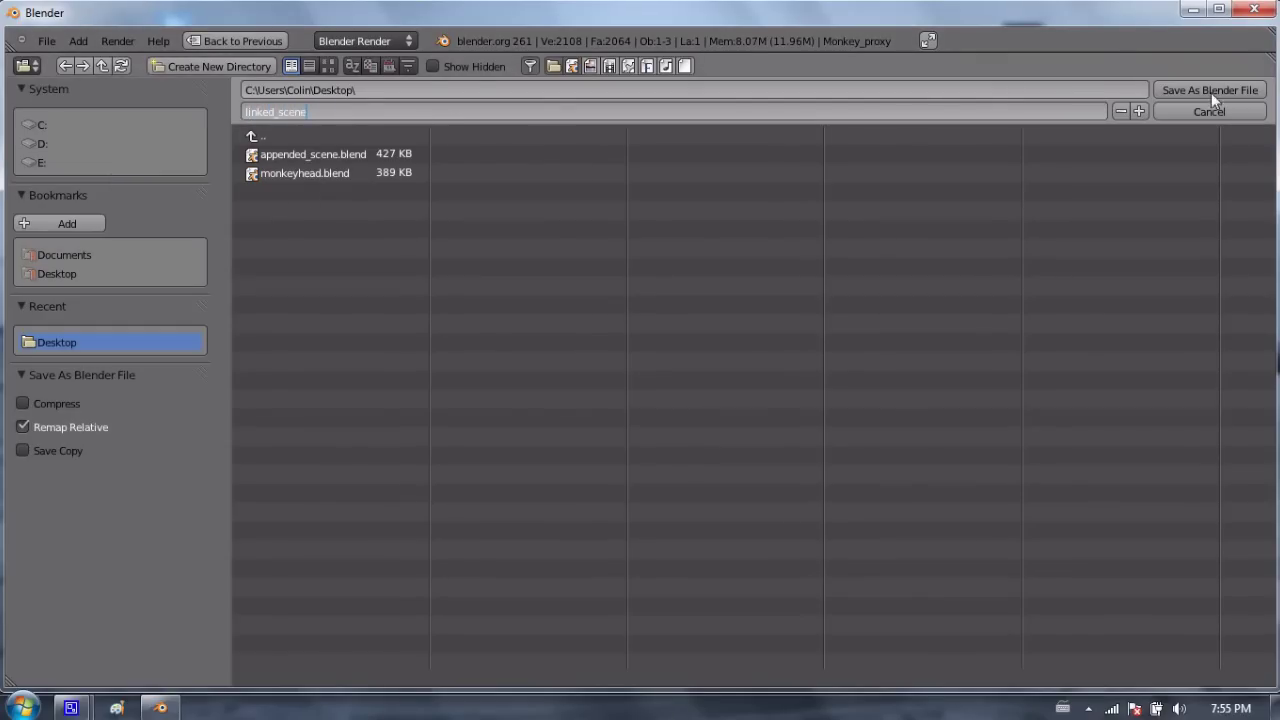
{"action": "left_click", "coordinate": [1211, 91]}
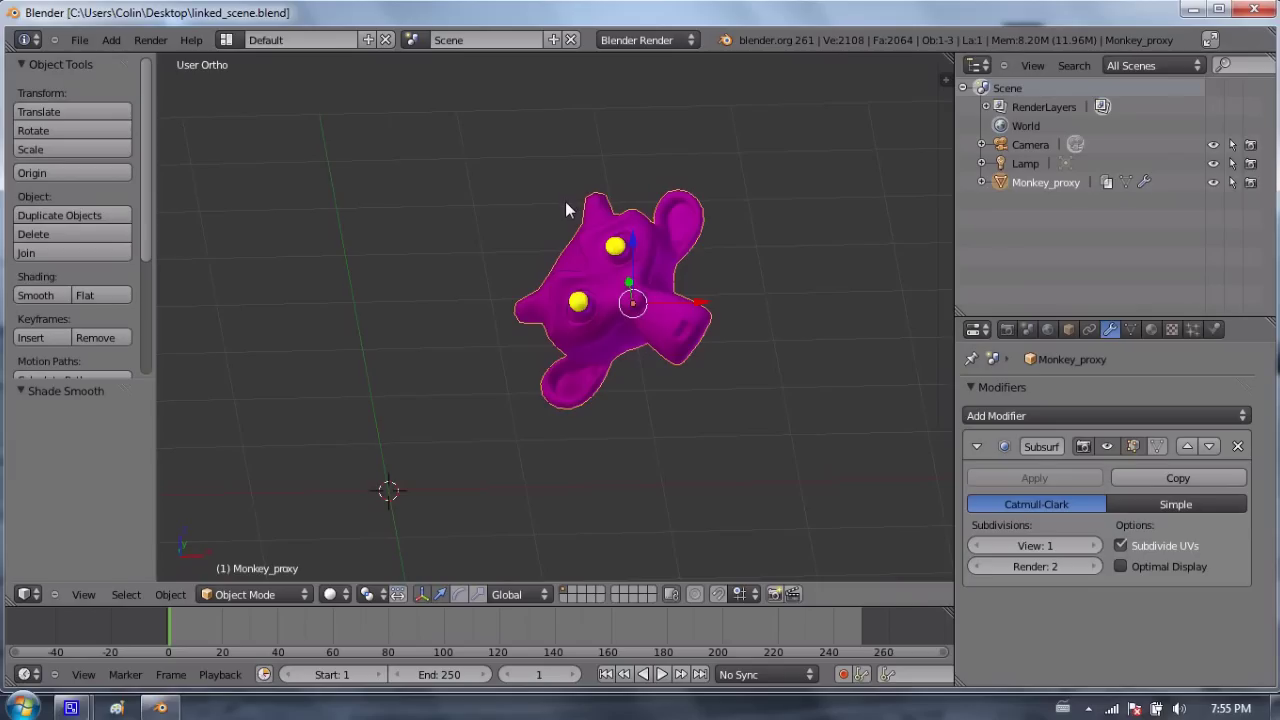
Zoom out so the camera is visible, then save over linked_scene.blend.
{"action": "middle_click_drag", "start_coordinate": [582, 237], "coordinate": [580, 234]}
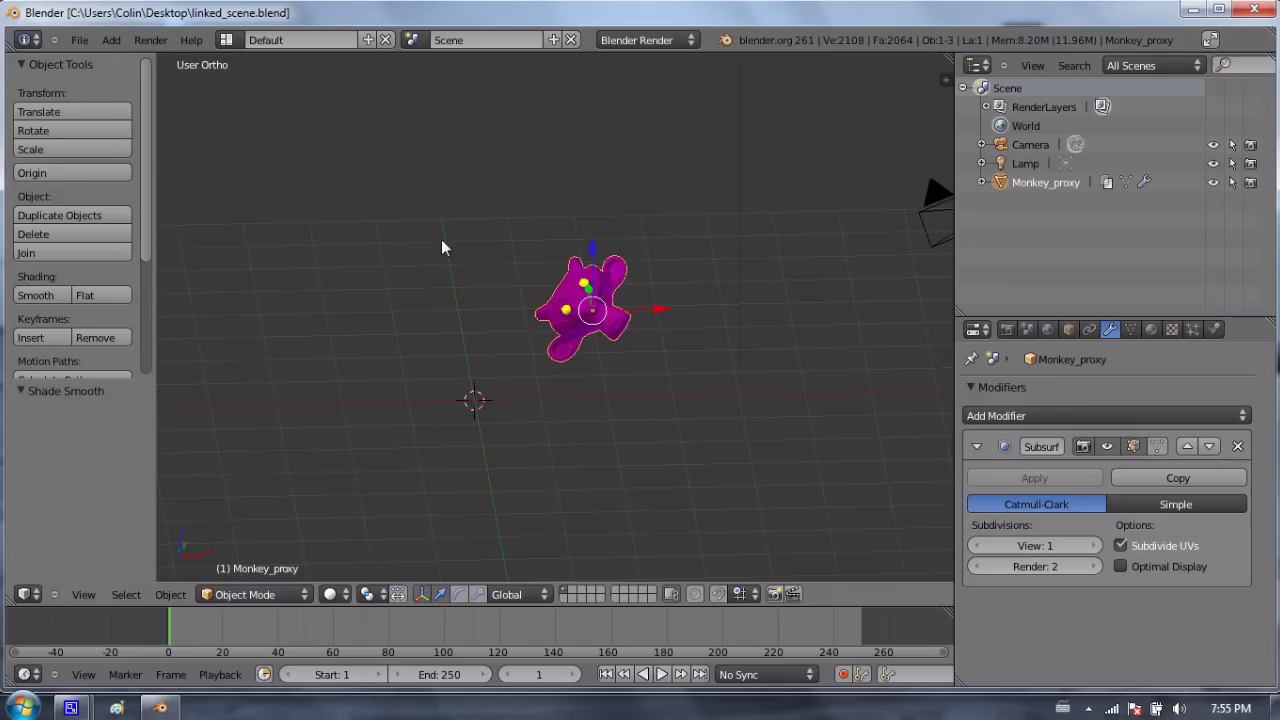
{"action": "left_click", "coordinate": [87, 40]}
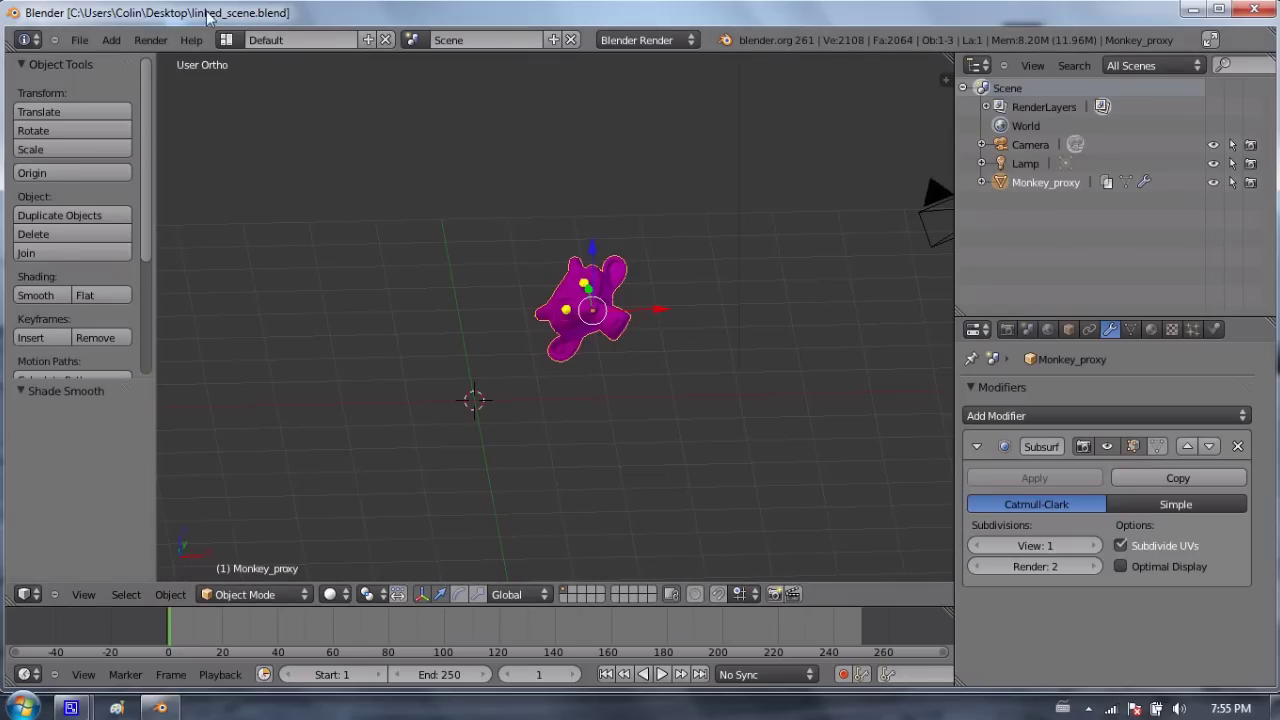
{"action": "key", "text": "ctrl+s"}
{"action": "left_click", "coordinate": [437, 193]}
Quit, reopen monkeyhead.blend and change the monkey's body colour from magenta to aqua.
{"action": "left_click", "coordinate": [1256, 12]}
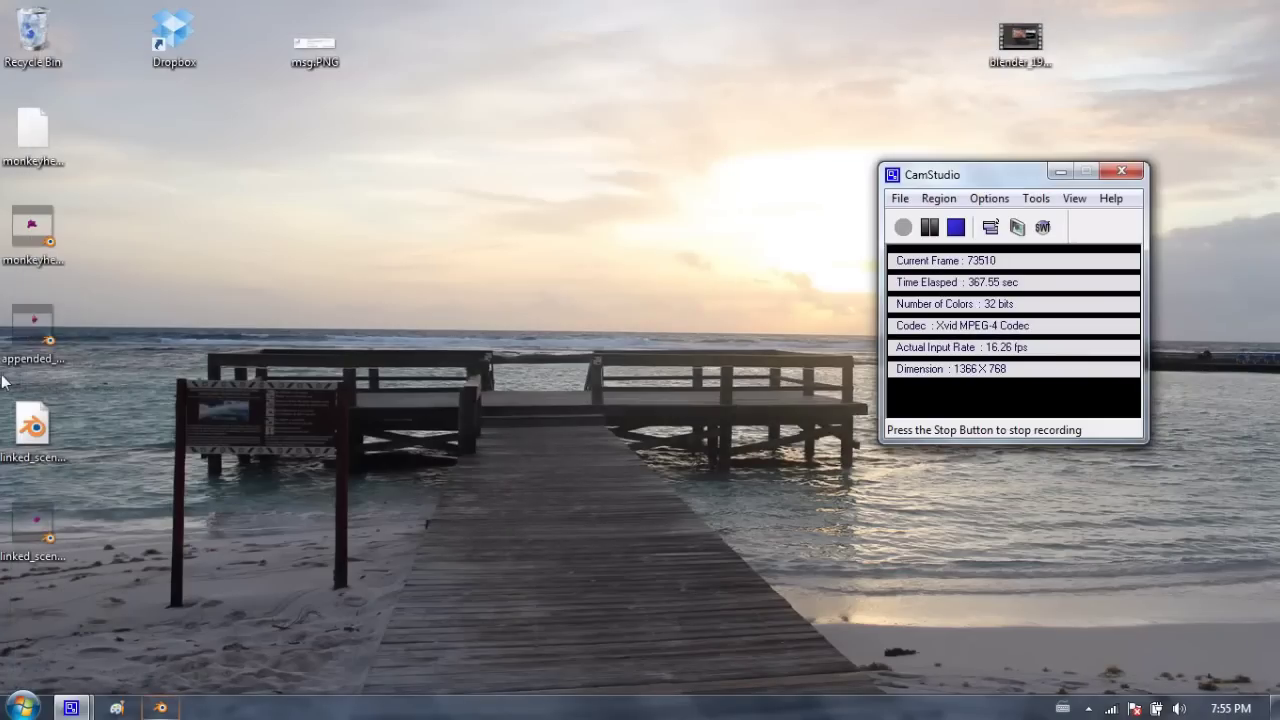
{"action": "left_click", "coordinate": [38, 225]}
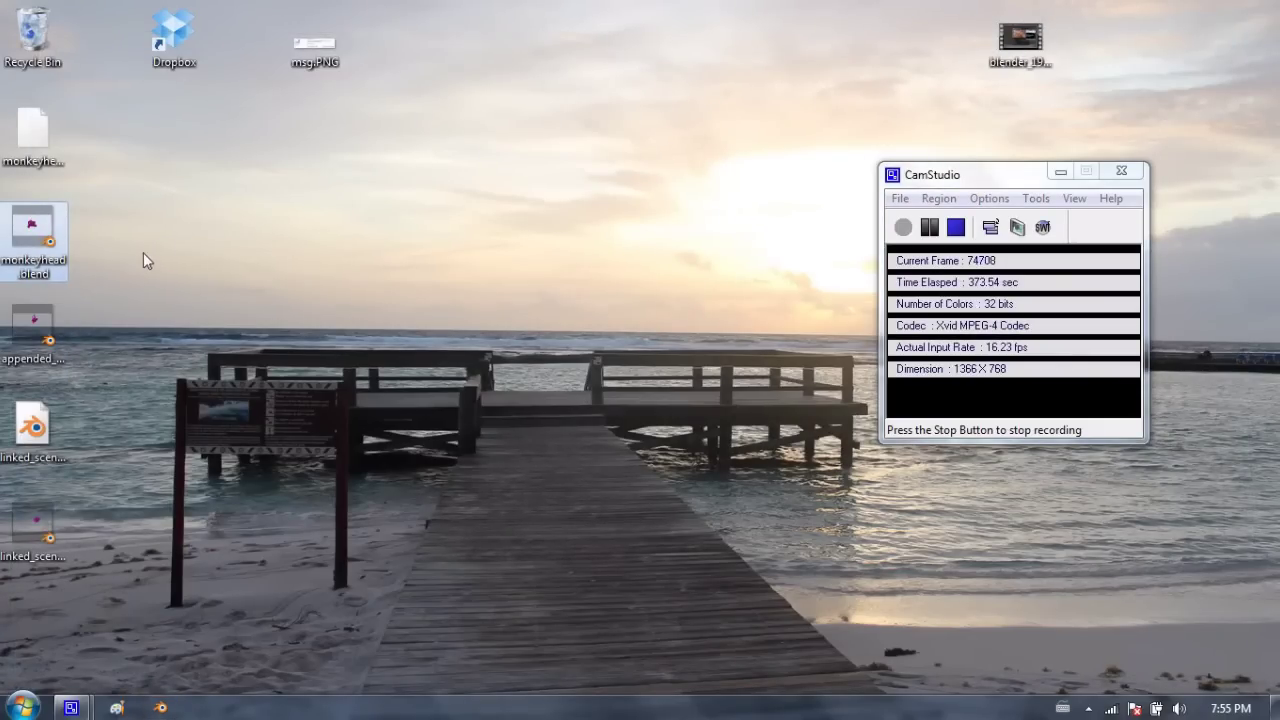
{"action": "double_click", "coordinate": [40, 235]}
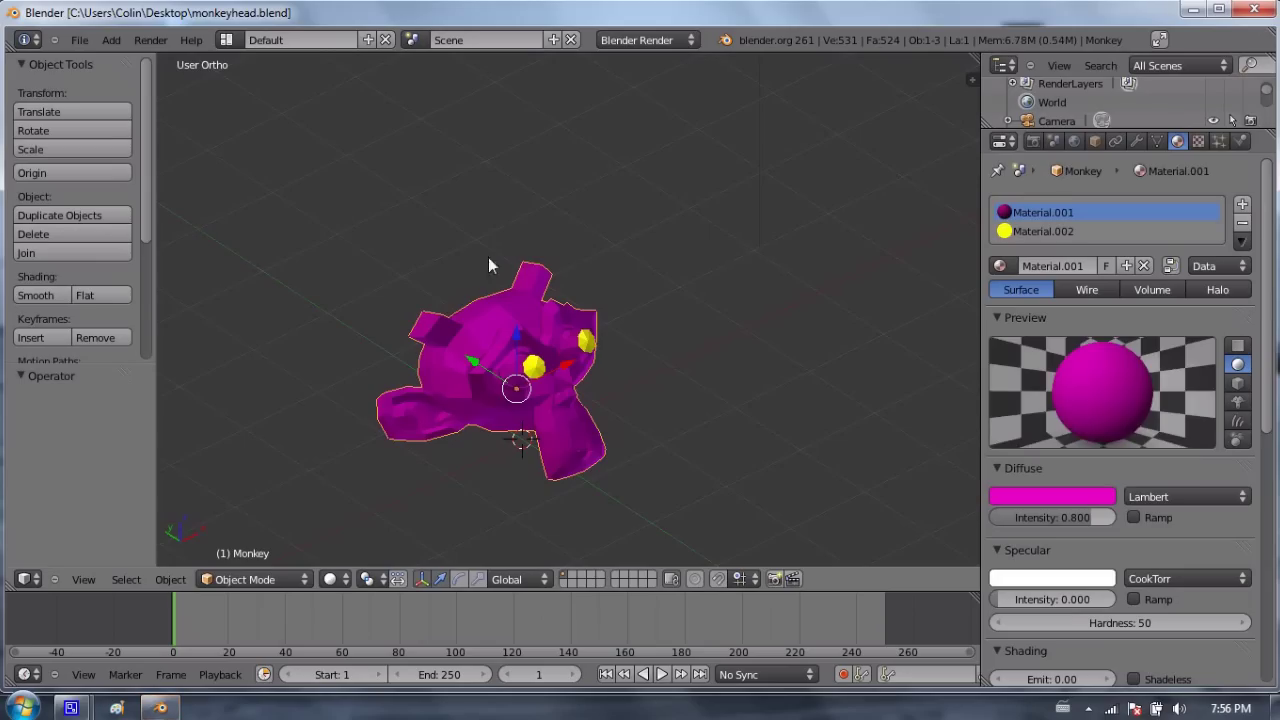
{"action": "middle_click_drag", "start_coordinate": [488, 265], "coordinate": [520, 258]}
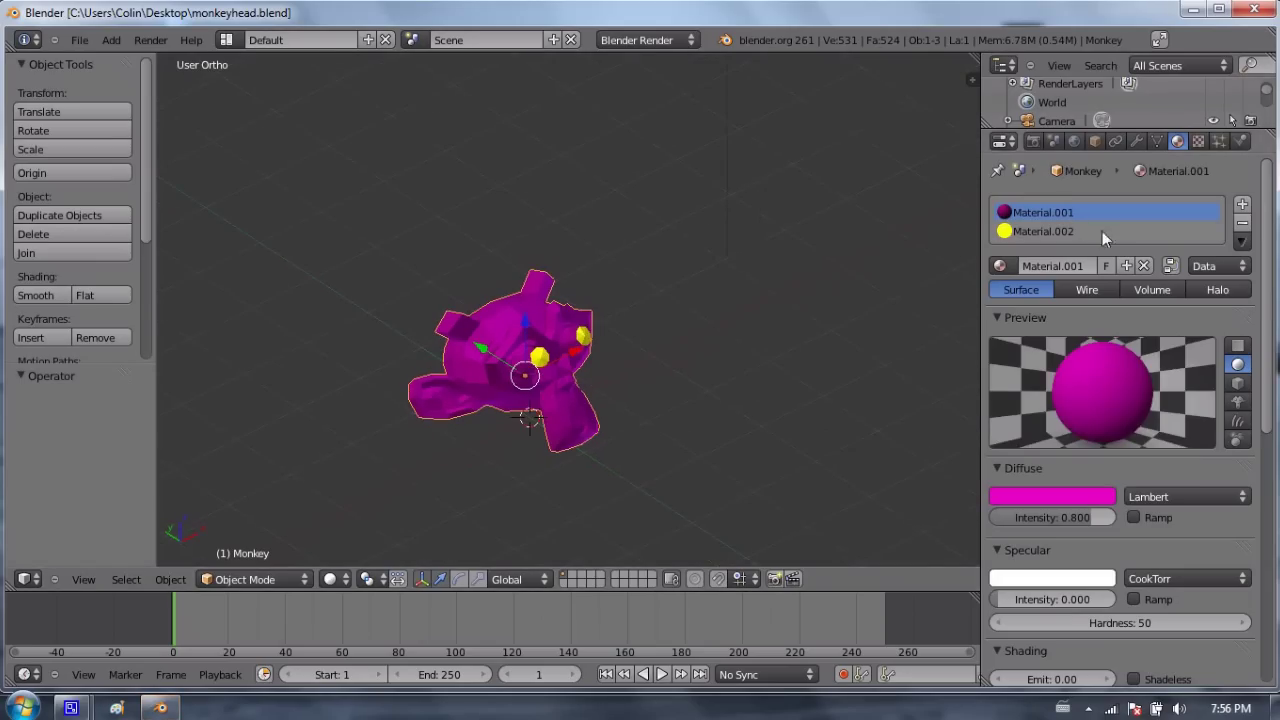
{"action": "left_click", "coordinate": [1065, 496]}
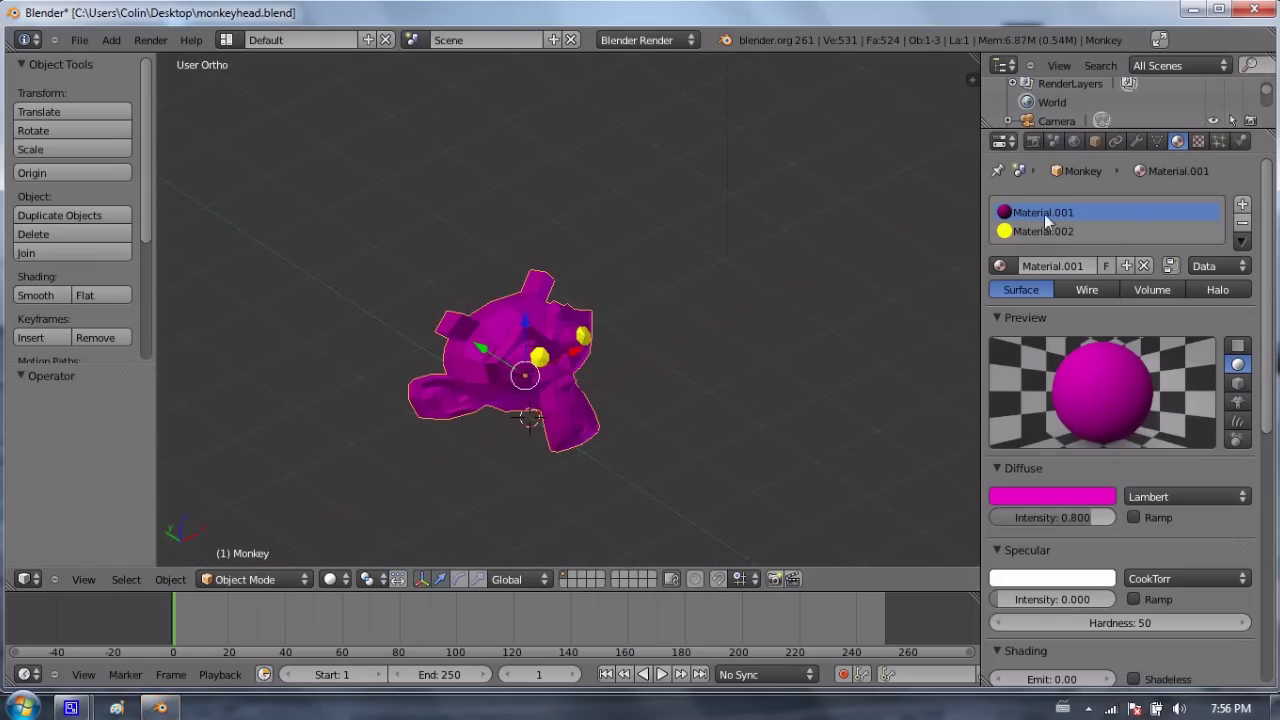
{"action": "left_click", "coordinate": [1059, 498]}
{"action": "left_click_drag", "start_coordinate": [1026, 306], "coordinate": [1018, 242]}
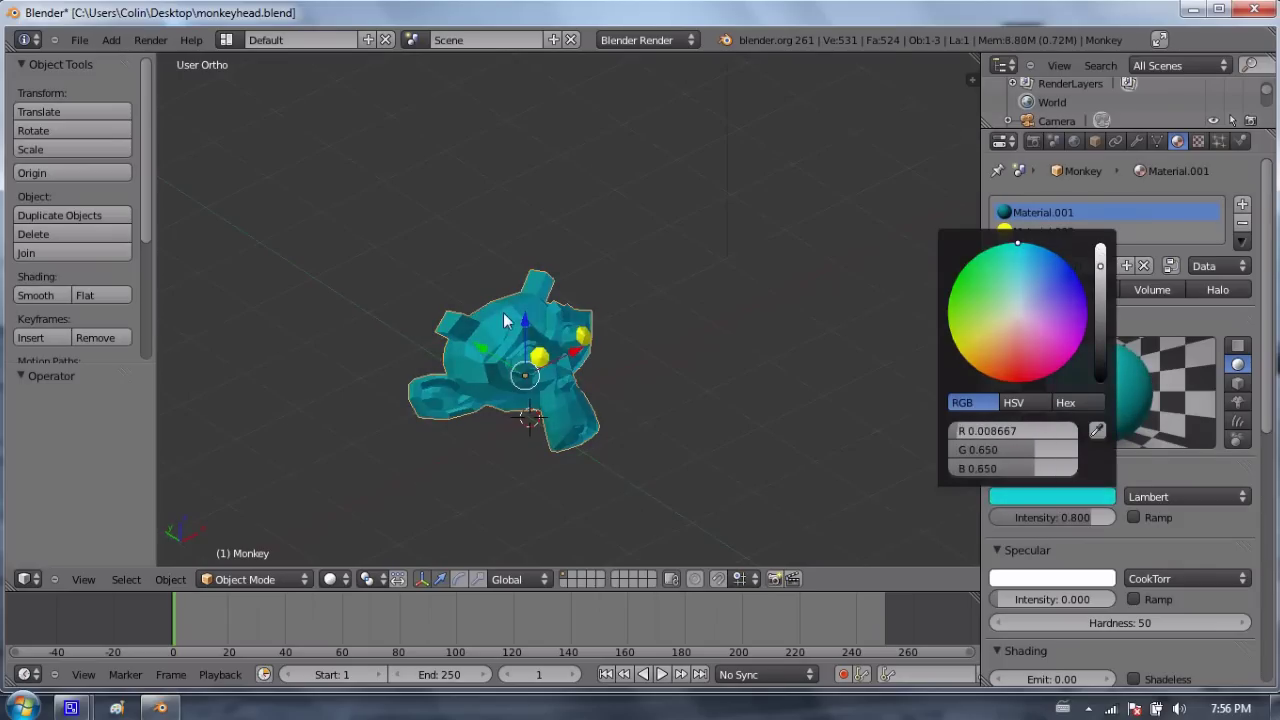
Stretch the ear faces upward into tall horns, save monkeyhead.blend and close Blender.
{"action": "middle_click_drag", "start_coordinate": [508, 388], "coordinate": [470, 298]}
{"action": "key", "text": "Tab"}
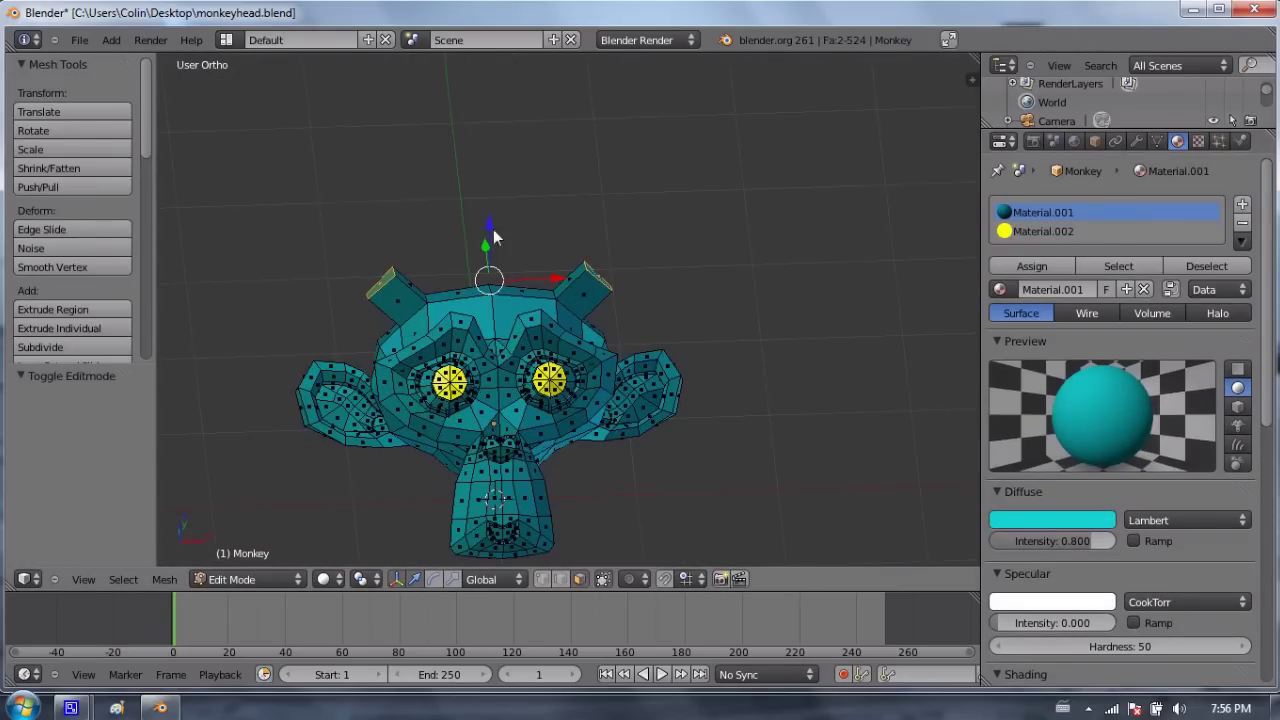
{"action": "left_click_drag", "start_coordinate": [492, 242], "coordinate": [488, 42]}
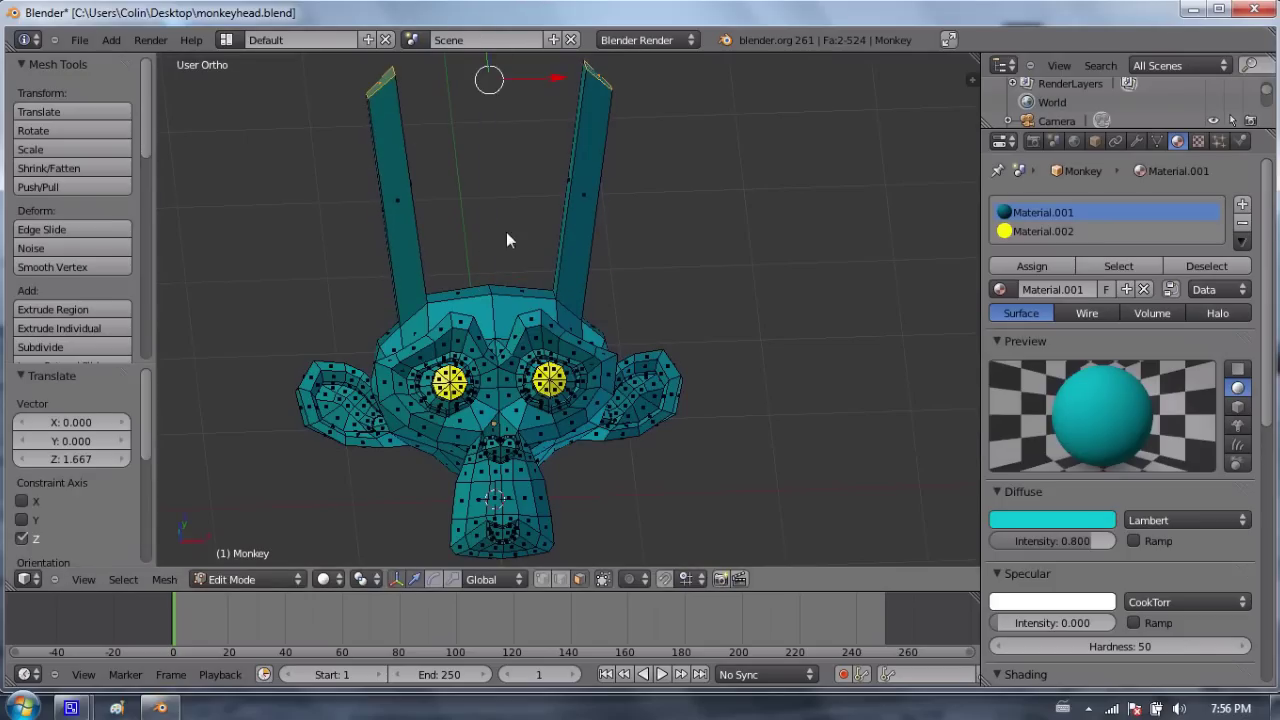
{"action": "key", "text": "Tab"}
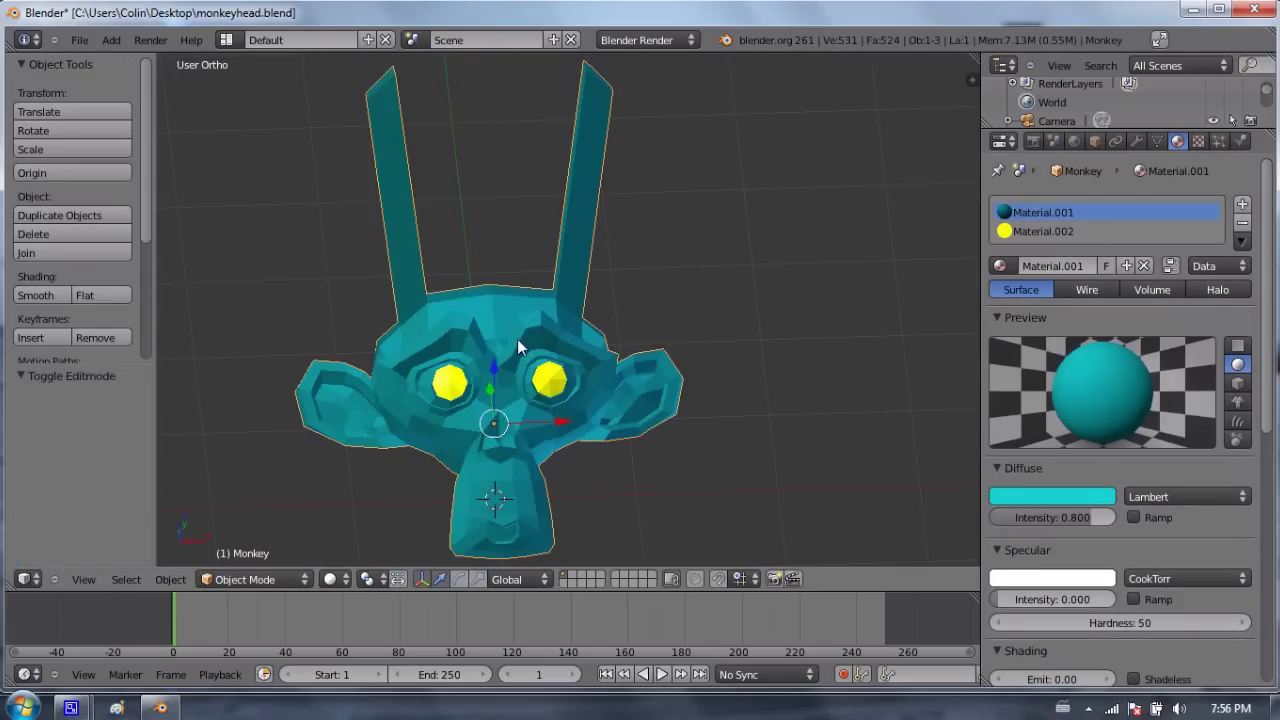
{"action": "key", "text": "ctrl+s"}
{"action": "left_click", "coordinate": [534, 257]}
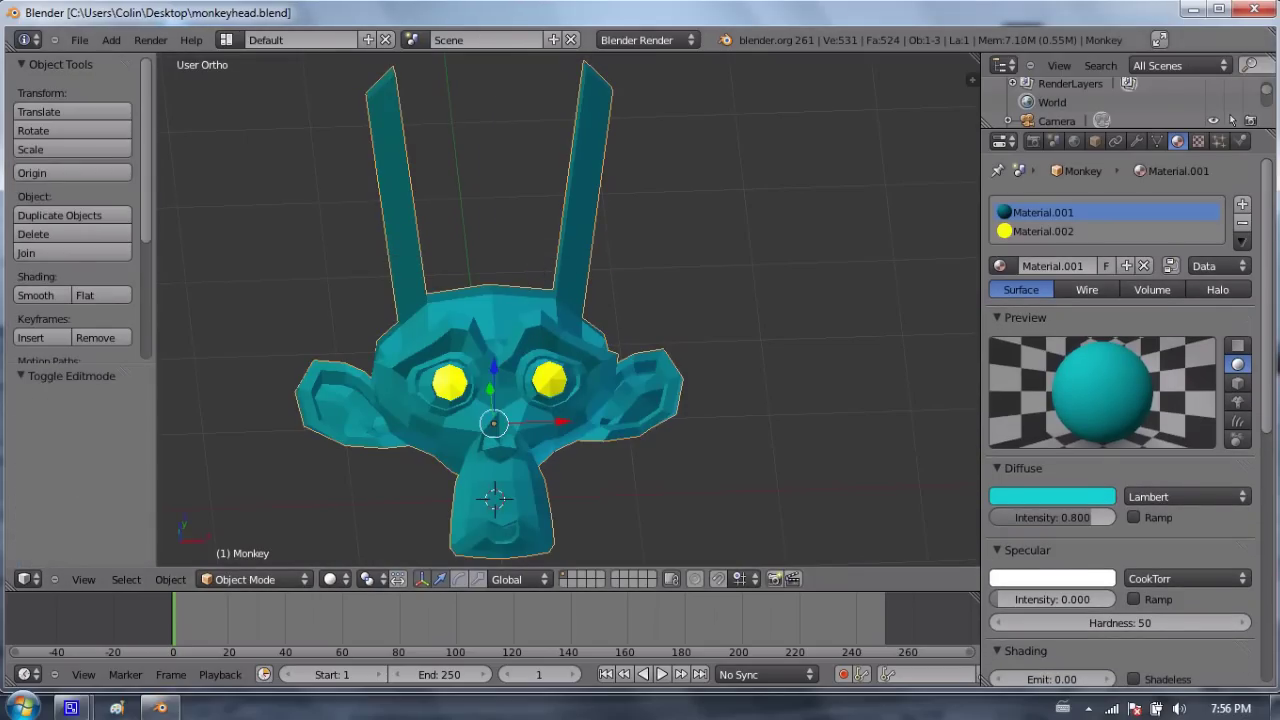
{"action": "left_click", "coordinate": [1268, 9]}
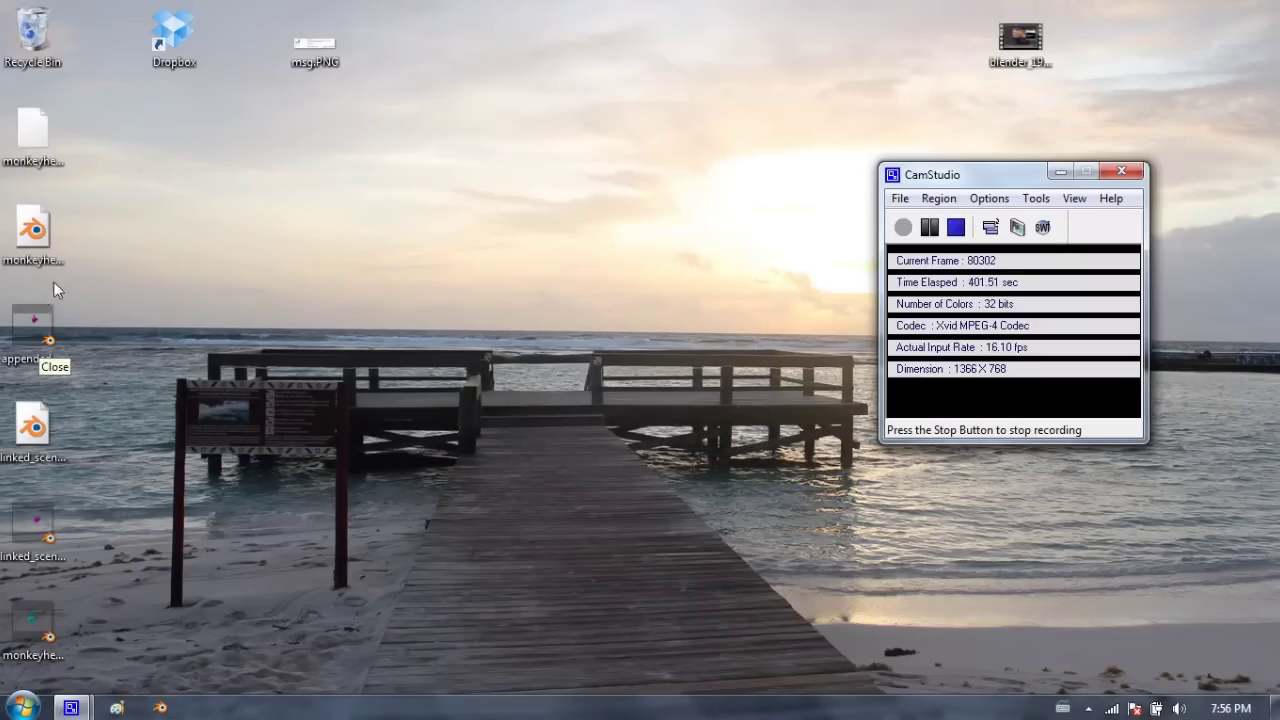
Open appended_scene.blend, confirm its monkey is still magenta without horns, then close Blender.
{"action": "double_click", "coordinate": [33, 325]}
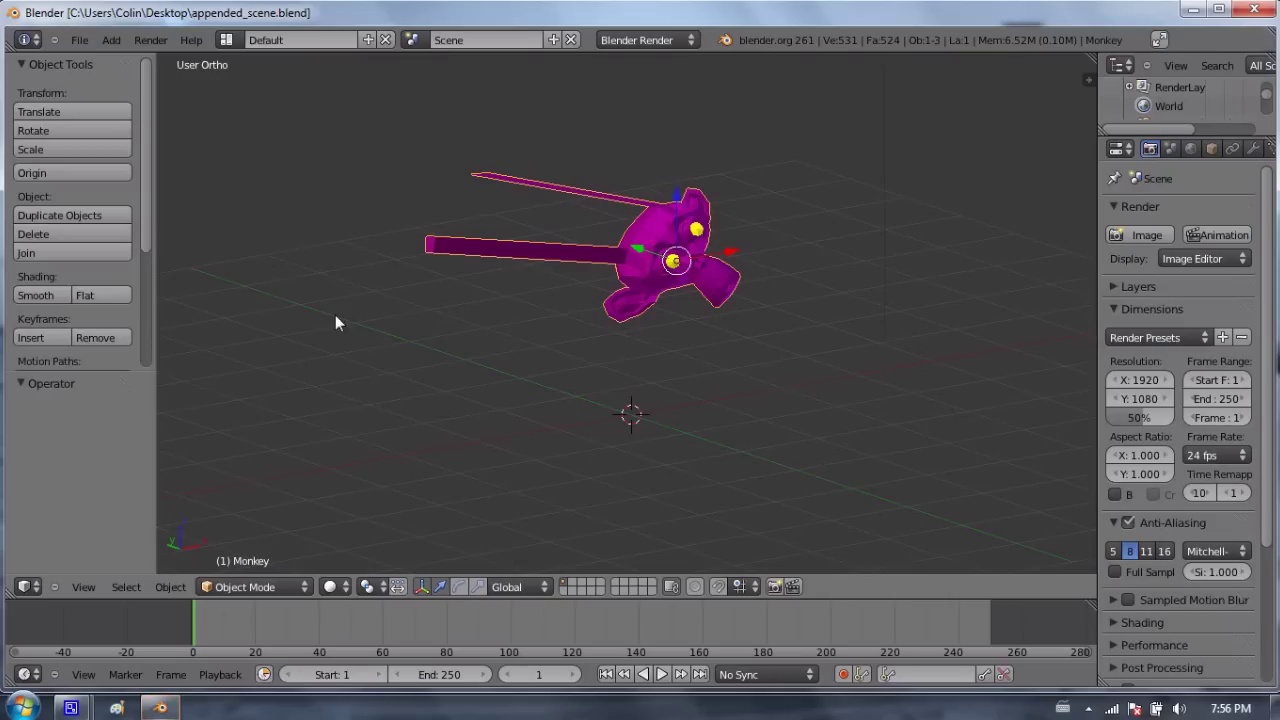
{"action": "middle_click_drag", "start_coordinate": [553, 331], "coordinate": [238, 265]}
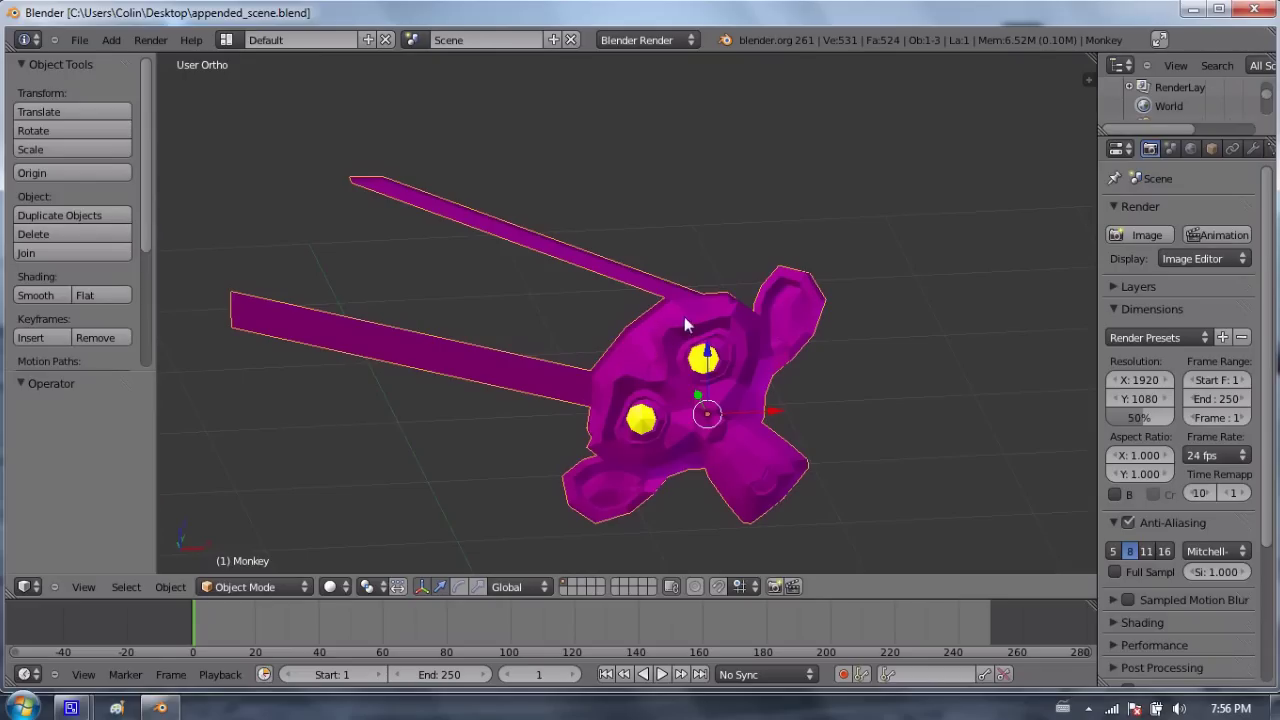
{"action": "key", "text": "r"}
{"action": "right_click", "coordinate": [742, 248]}
{"action": "left_click", "coordinate": [1254, 9]}
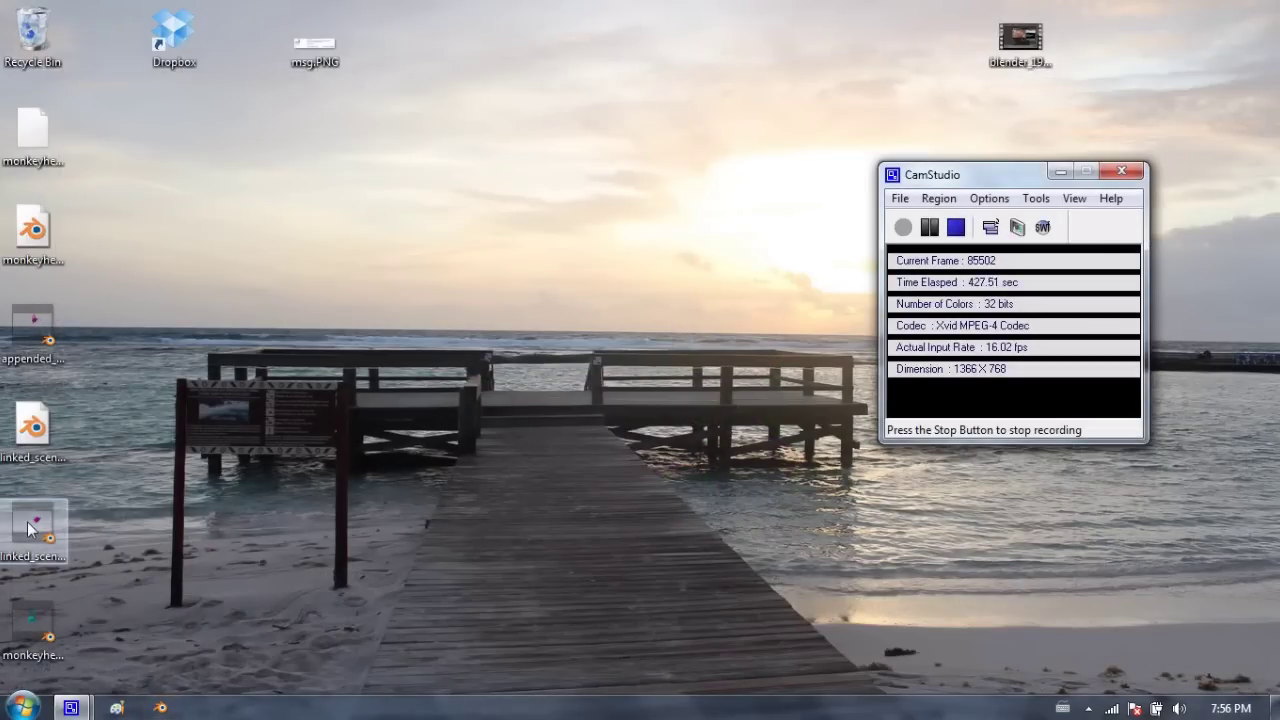
Open linked_scene.blend, remove Monkey_proxy's Subsurf modifier, and shrink the window to show the desktop.
{"action": "left_click", "coordinate": [24, 528]}
{"action": "double_click", "coordinate": [24, 528]}
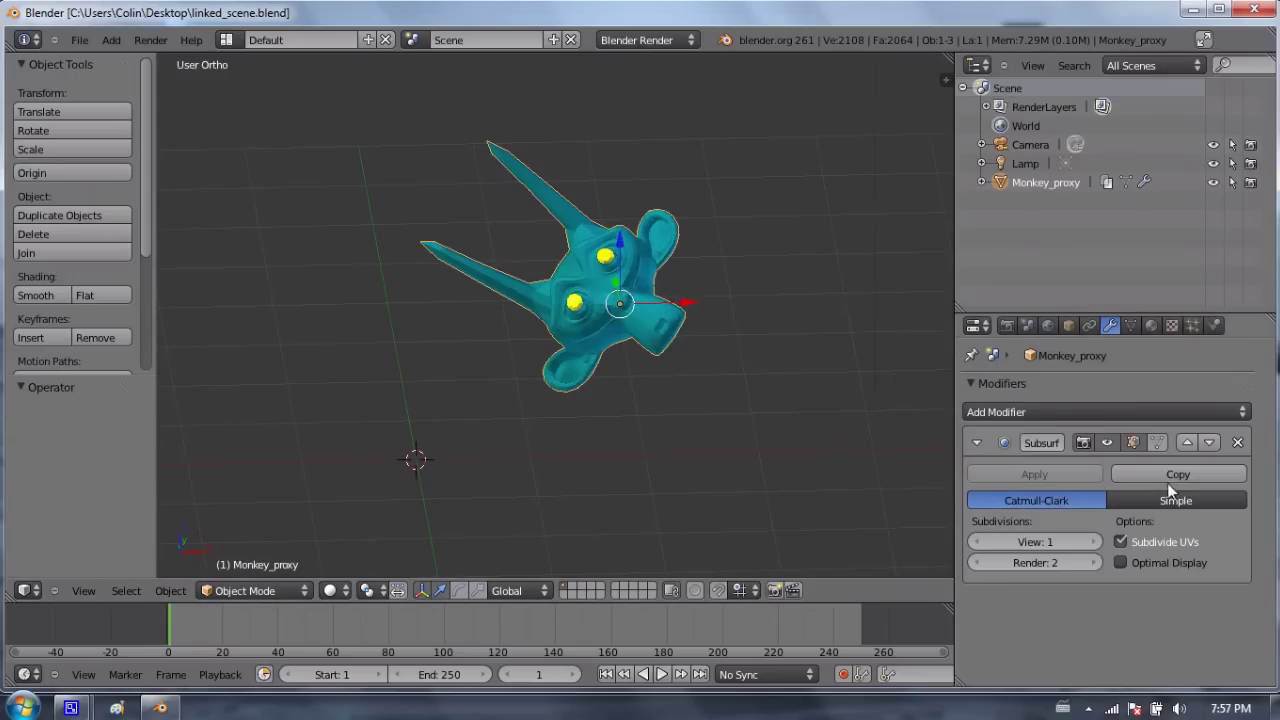
{"action": "left_click", "coordinate": [1238, 443]}
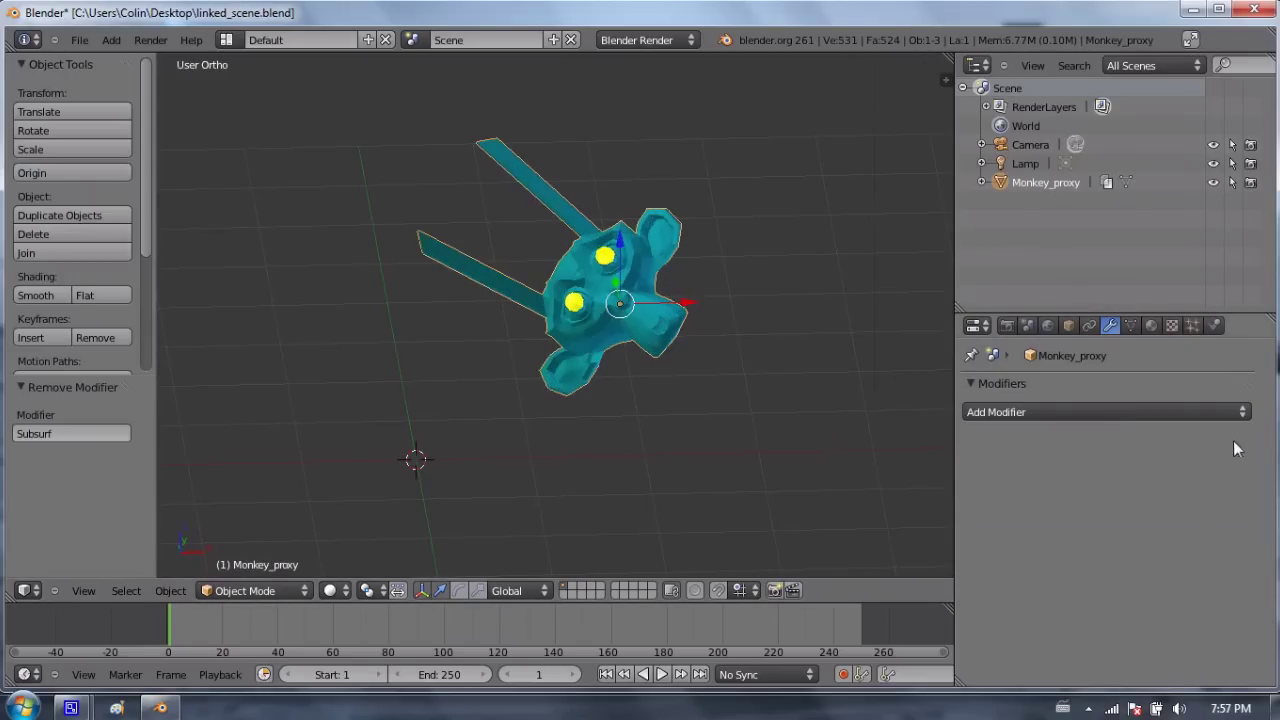
{"action": "middle_click_drag", "start_coordinate": [720, 380], "coordinate": [642, 286]}
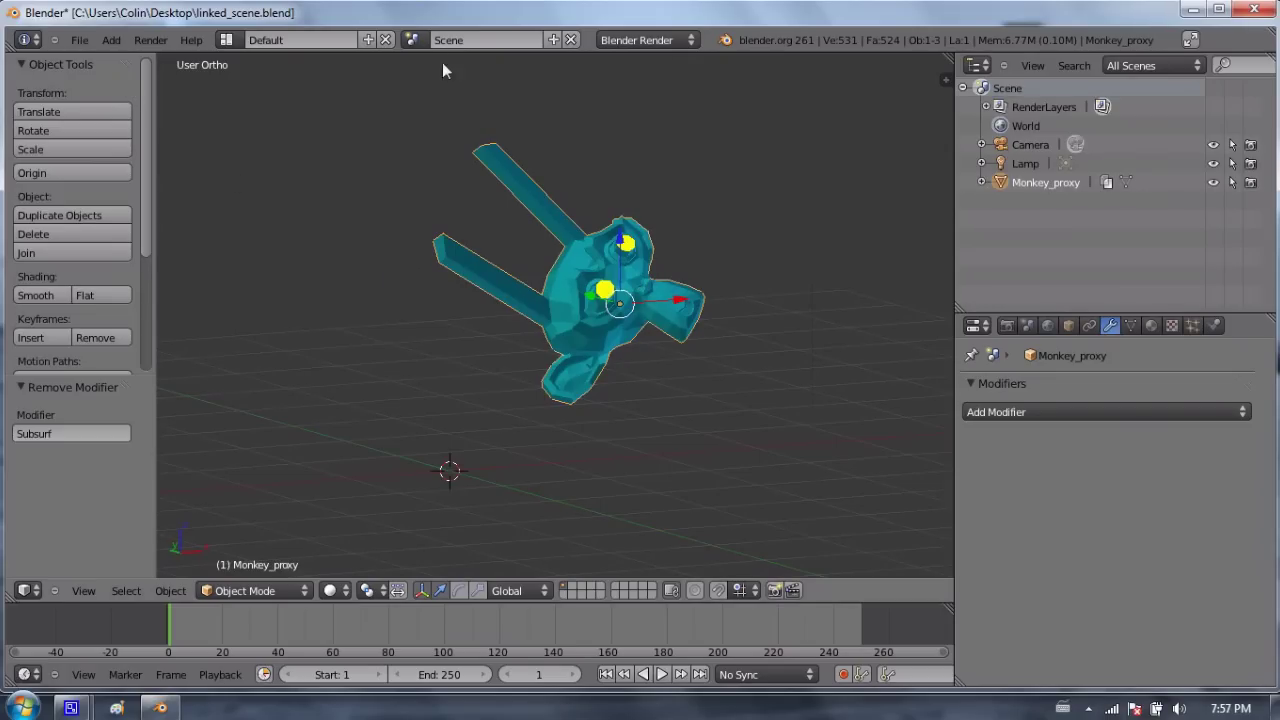
{"action": "left_click_drag", "start_coordinate": [428, 14], "coordinate": [1008, 12]}
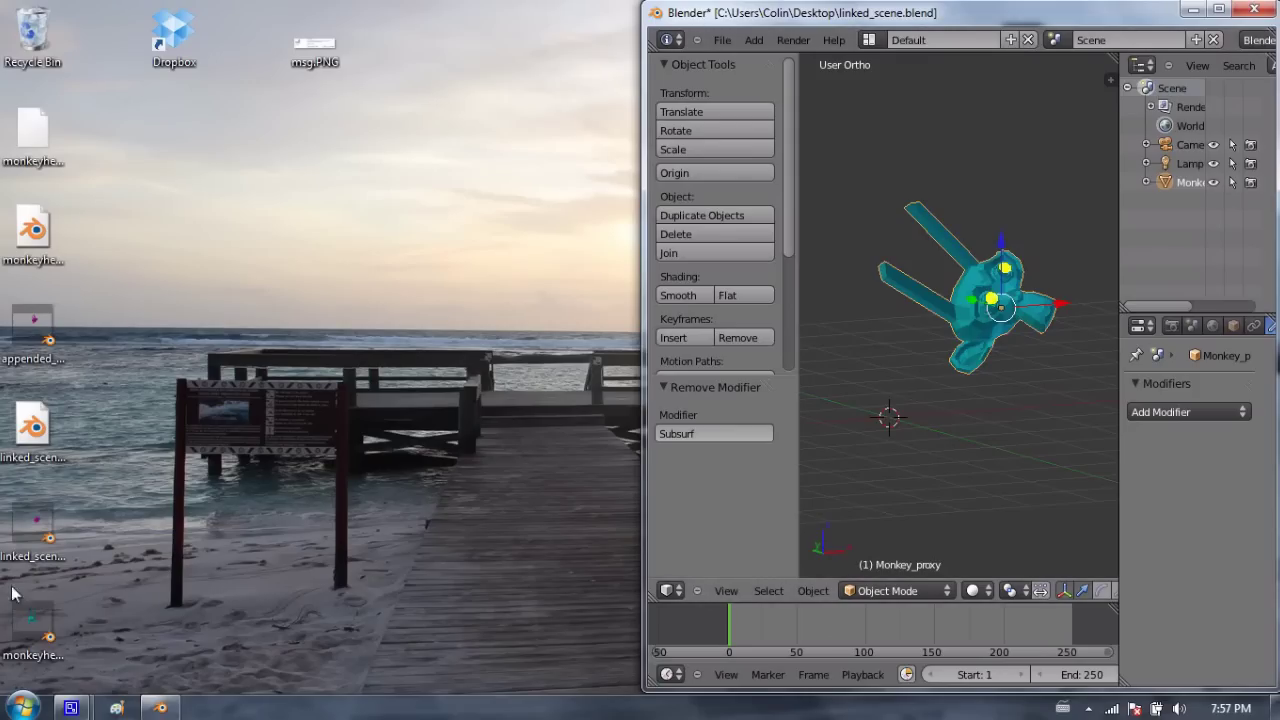
Save linked_scene.blend from Blender's File menu.
{"action": "left_click", "coordinate": [33, 527]}
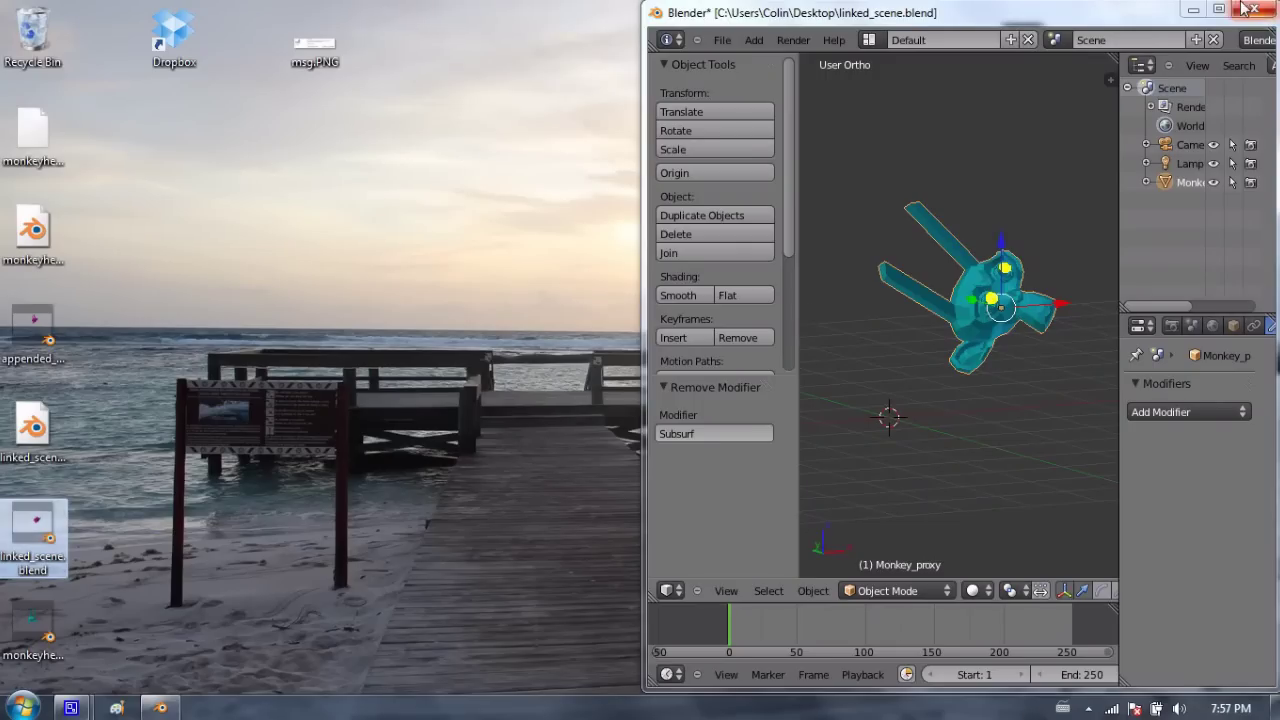
{"action": "left_click", "coordinate": [722, 42]}
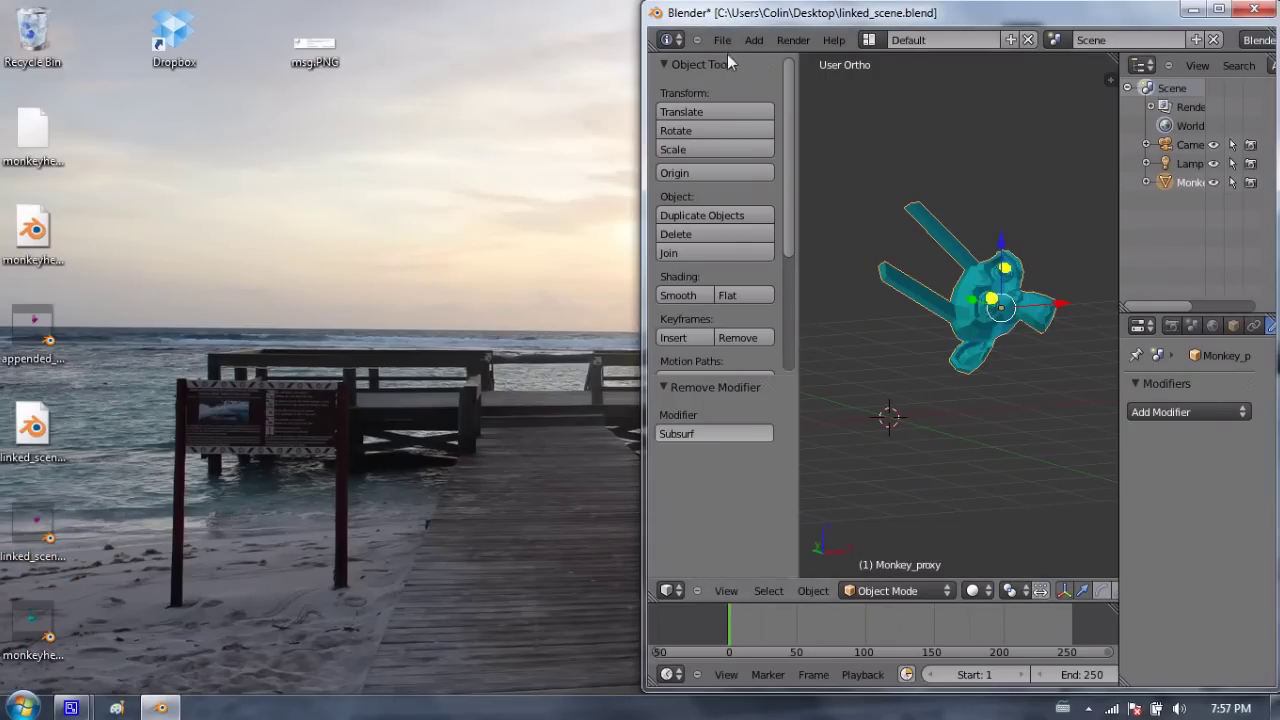
{"action": "left_click", "coordinate": [722, 42]}
{"action": "left_click", "coordinate": [745, 157]}
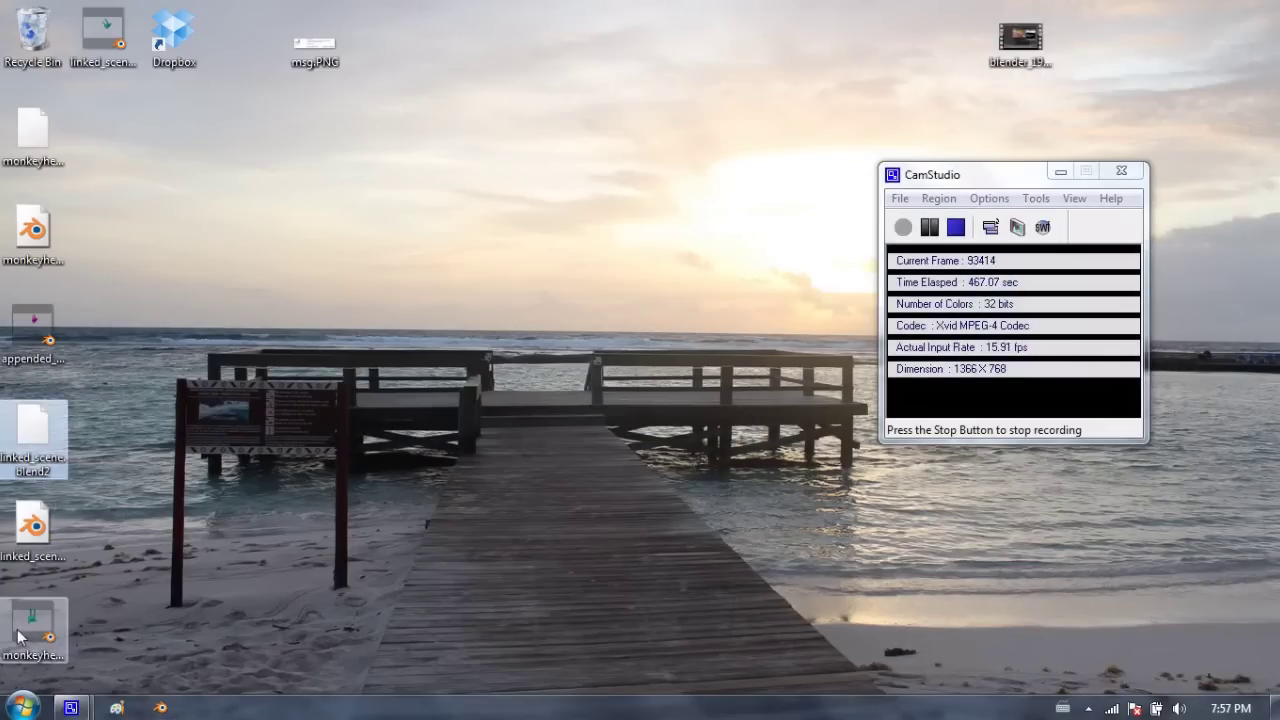
Delete the monkeyhead.blend source file from the desktop.
{"action": "left_click", "coordinate": [20, 633]}
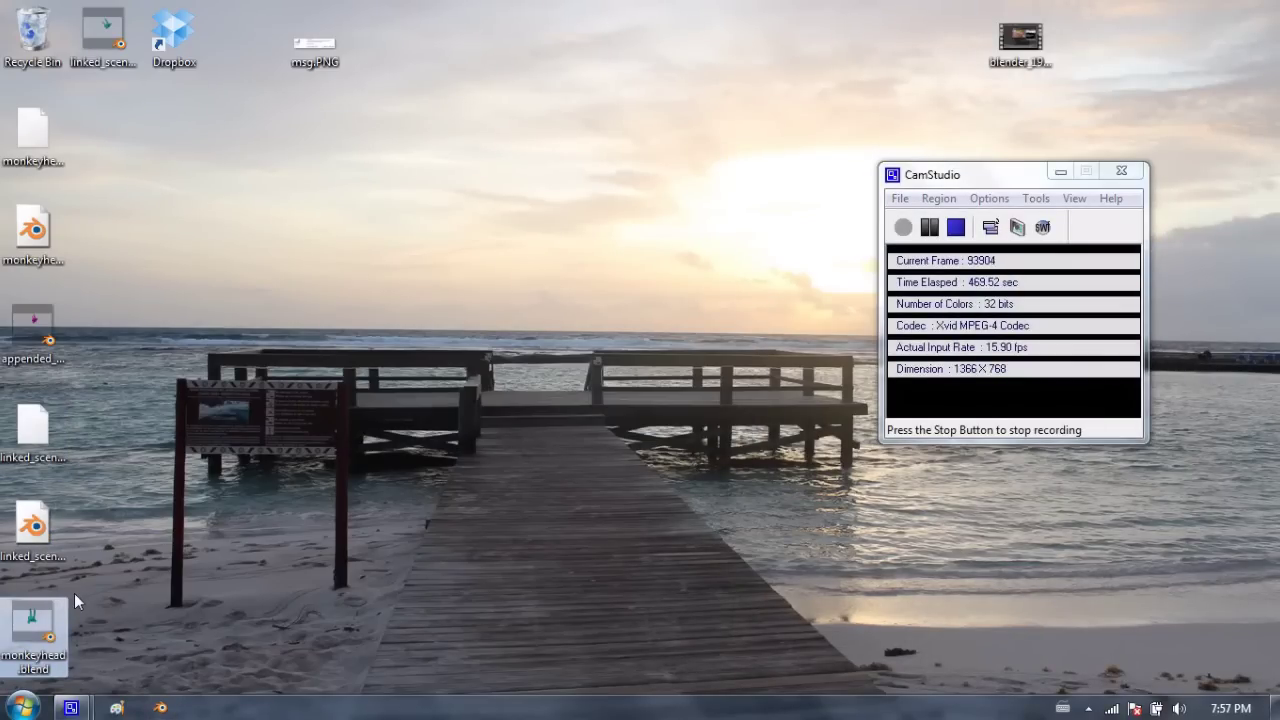
{"action": "key", "text": "Delete"}
{"action": "key", "text": "Return"}
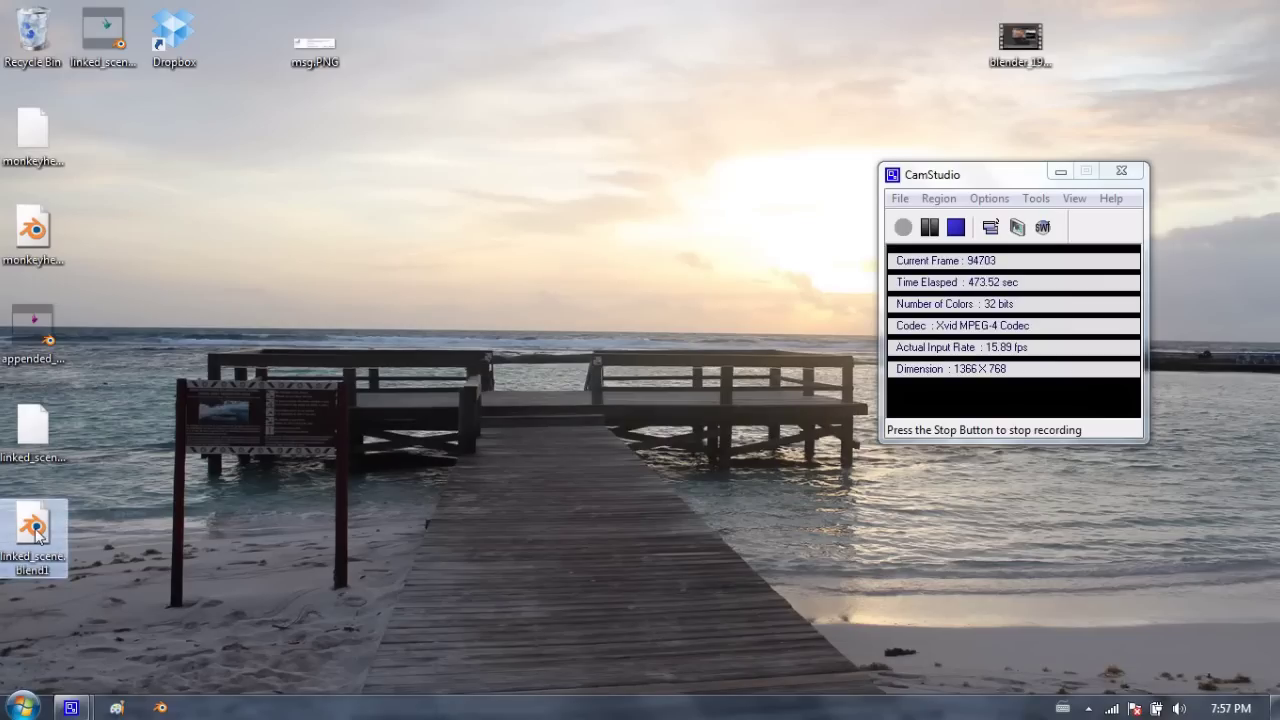
{"action": "key", "text": "Up"}
{"action": "key", "text": "Up"}
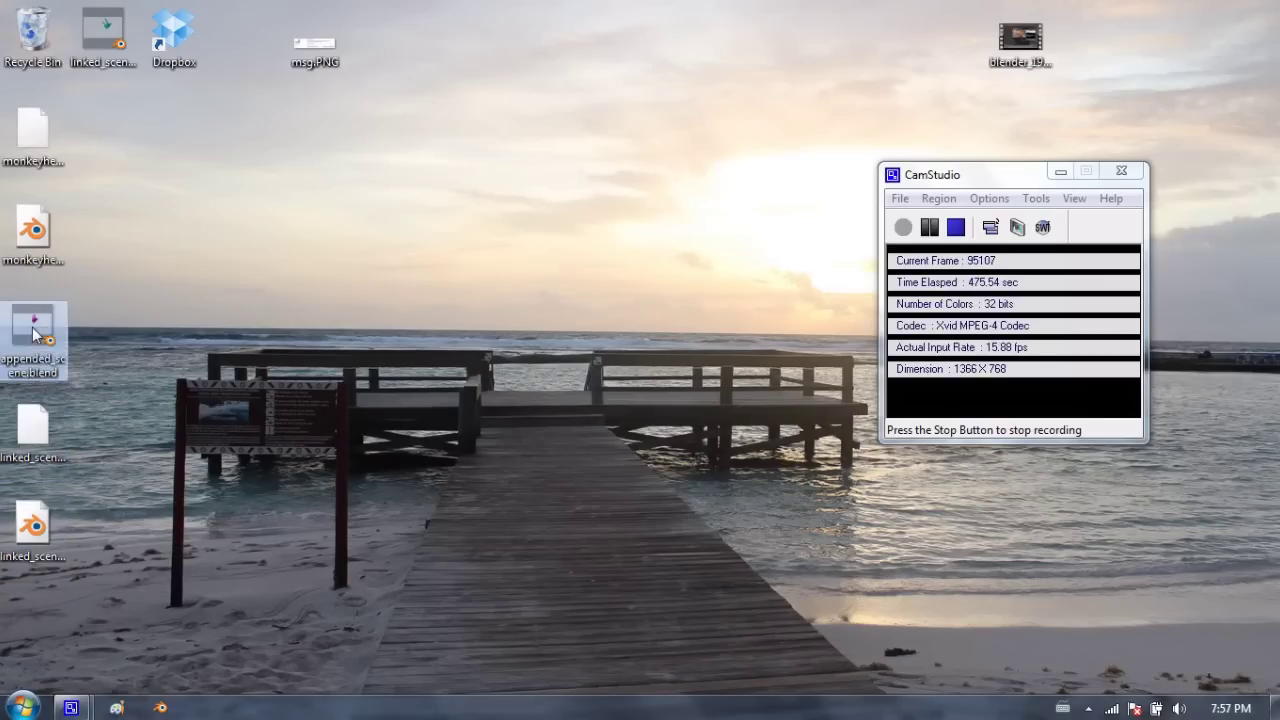
Open the Recycle Bin, cancel moving linked_scene.blend out, and close the bin.
{"action": "left_click", "coordinate": [34, 48]}
{"action": "double_click", "coordinate": [34, 48]}
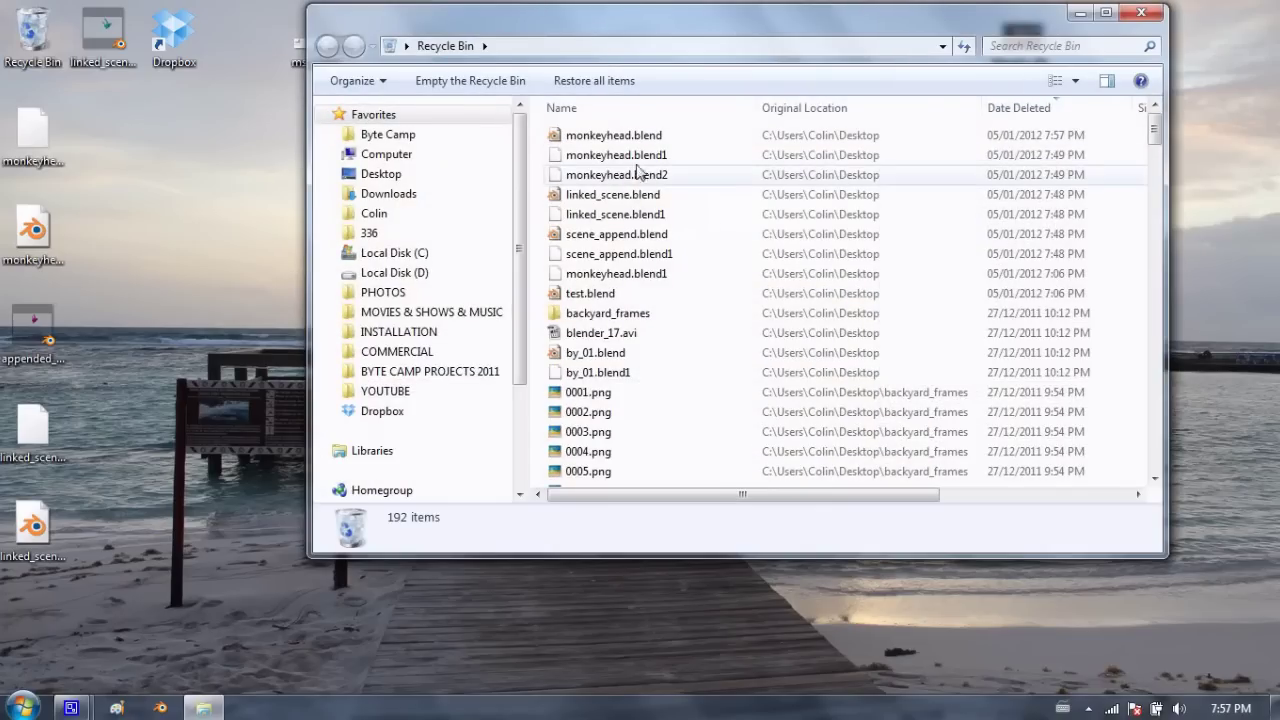
{"action": "left_click_drag", "start_coordinate": [657, 193], "coordinate": [190, 580]}
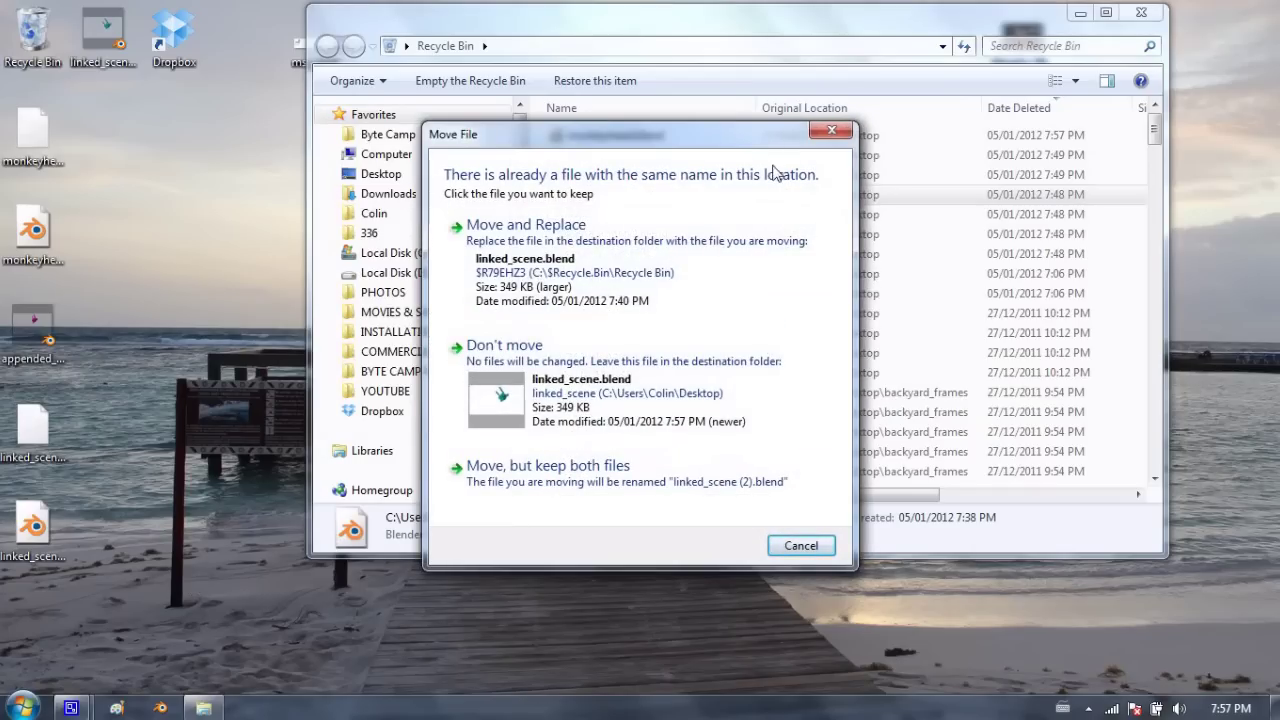
{"action": "left_click", "coordinate": [797, 545]}
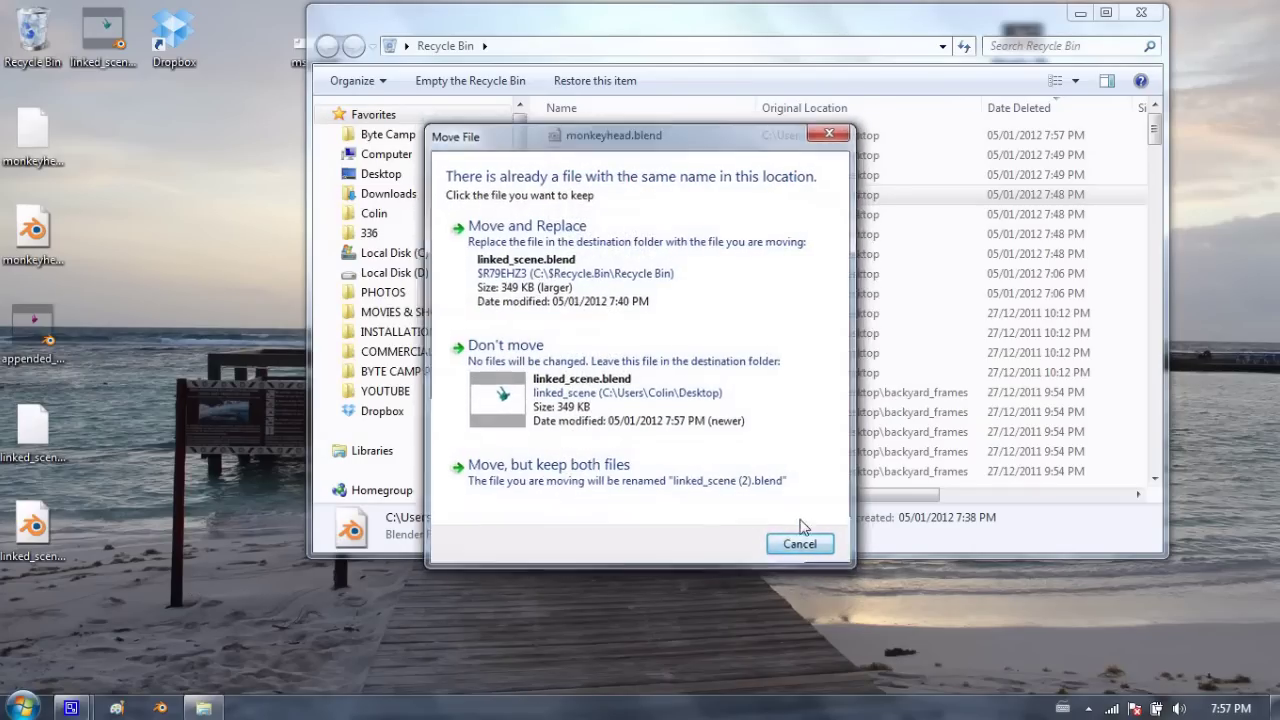
{"action": "left_click", "coordinate": [1141, 12]}
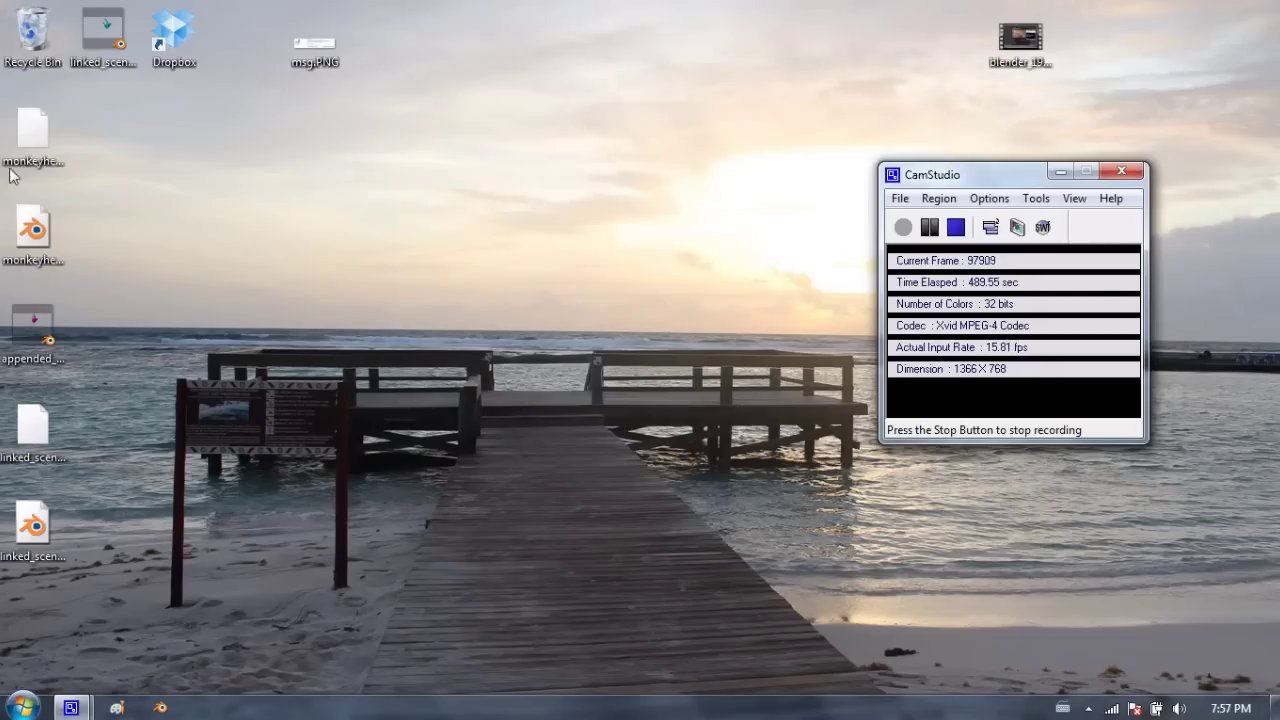
{"action": "double_click", "coordinate": [103, 35]}
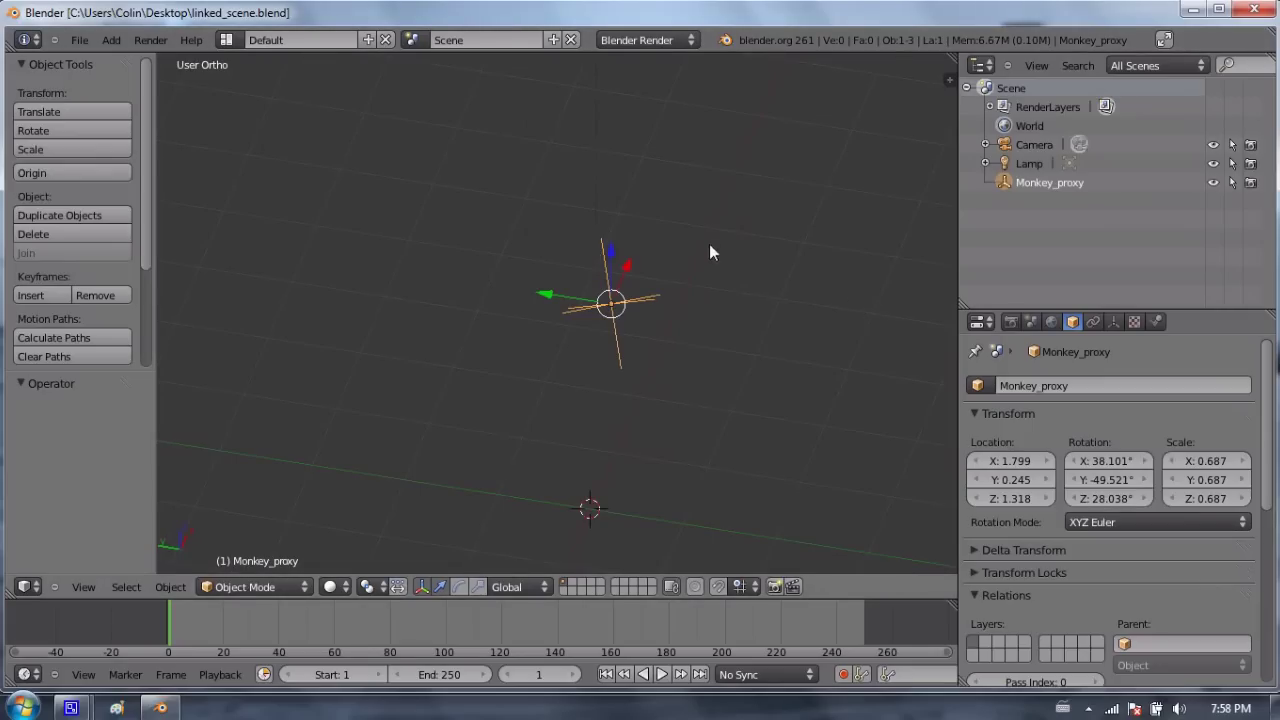
{"action": "scroll", "coordinate": [750, 219], "scroll_direction": "up", "scroll_amount": 3}
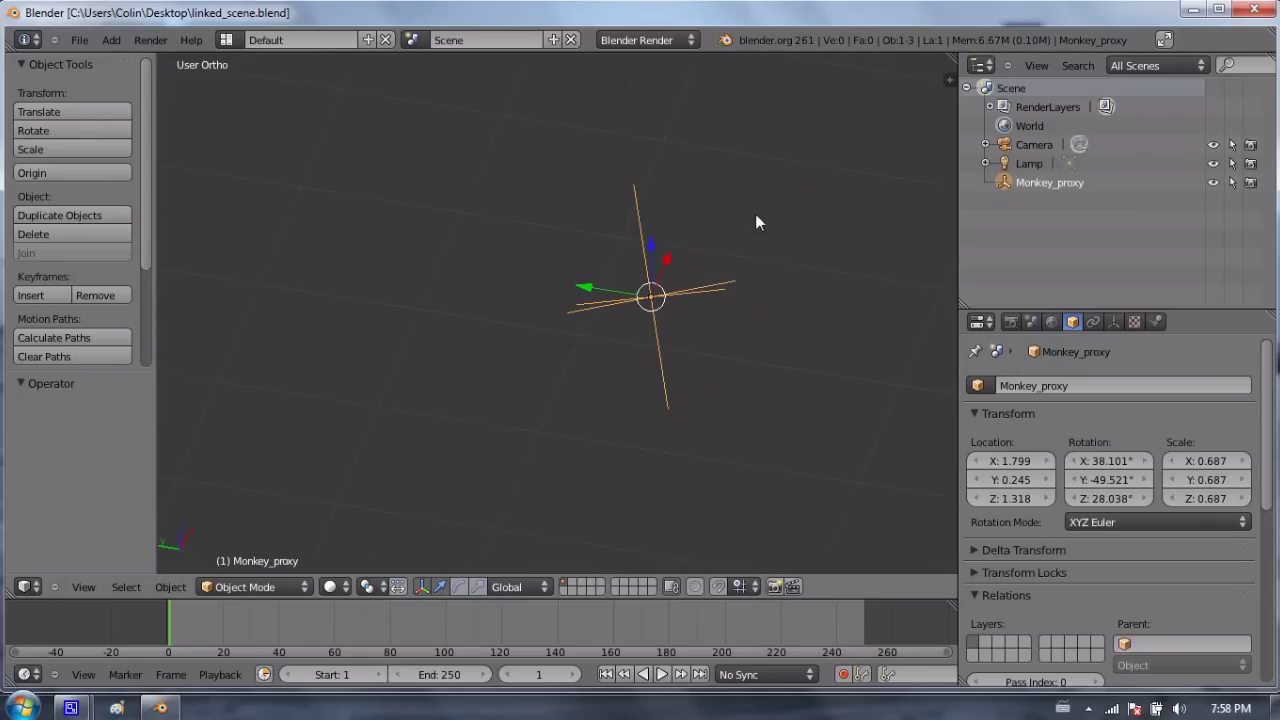
{"action": "middle_click_drag", "start_coordinate": [681, 288], "coordinate": [600, 234], "text": "shift"}
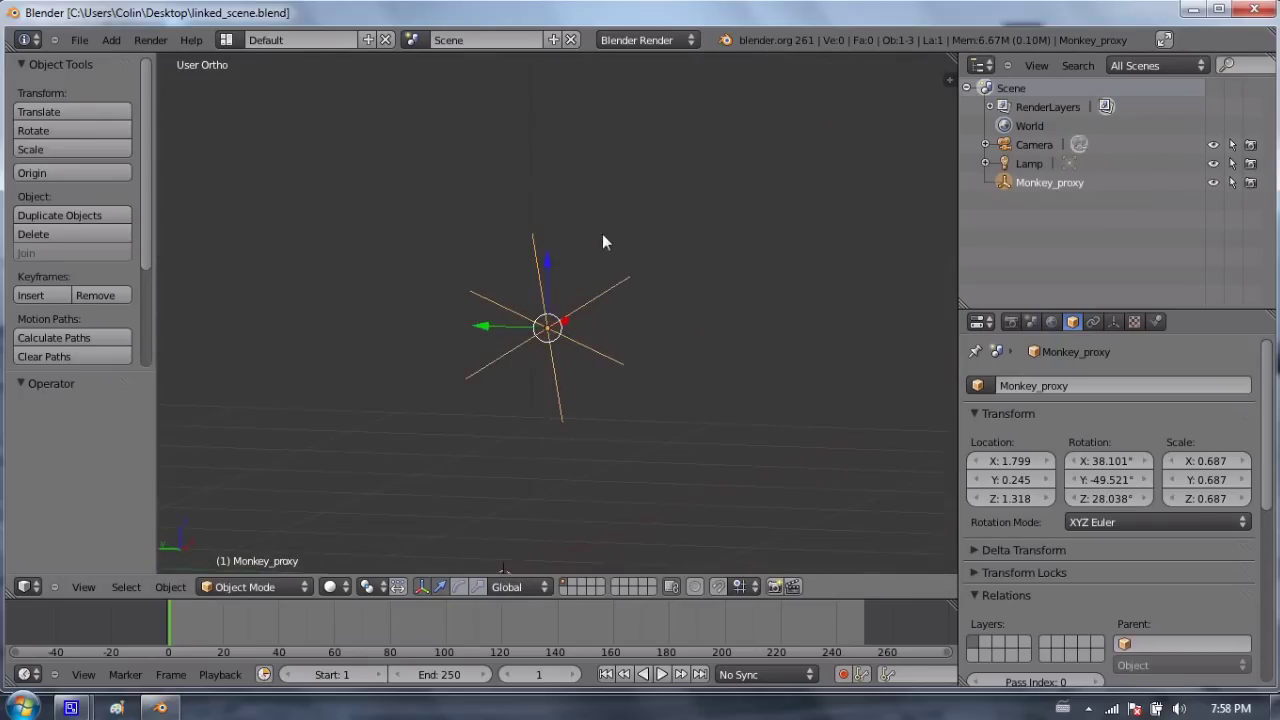
{"action": "middle_click_drag", "start_coordinate": [420, 362], "coordinate": [516, 326]}
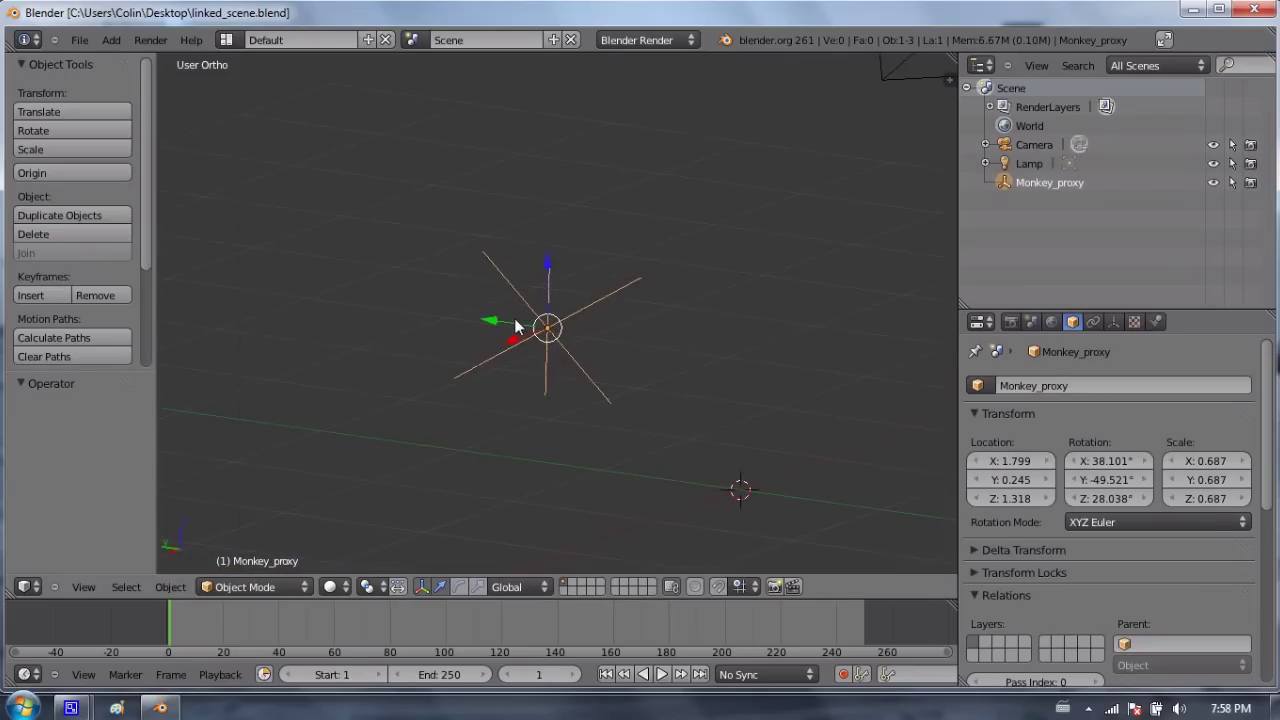
{"action": "left_click", "coordinate": [1250, 10]}
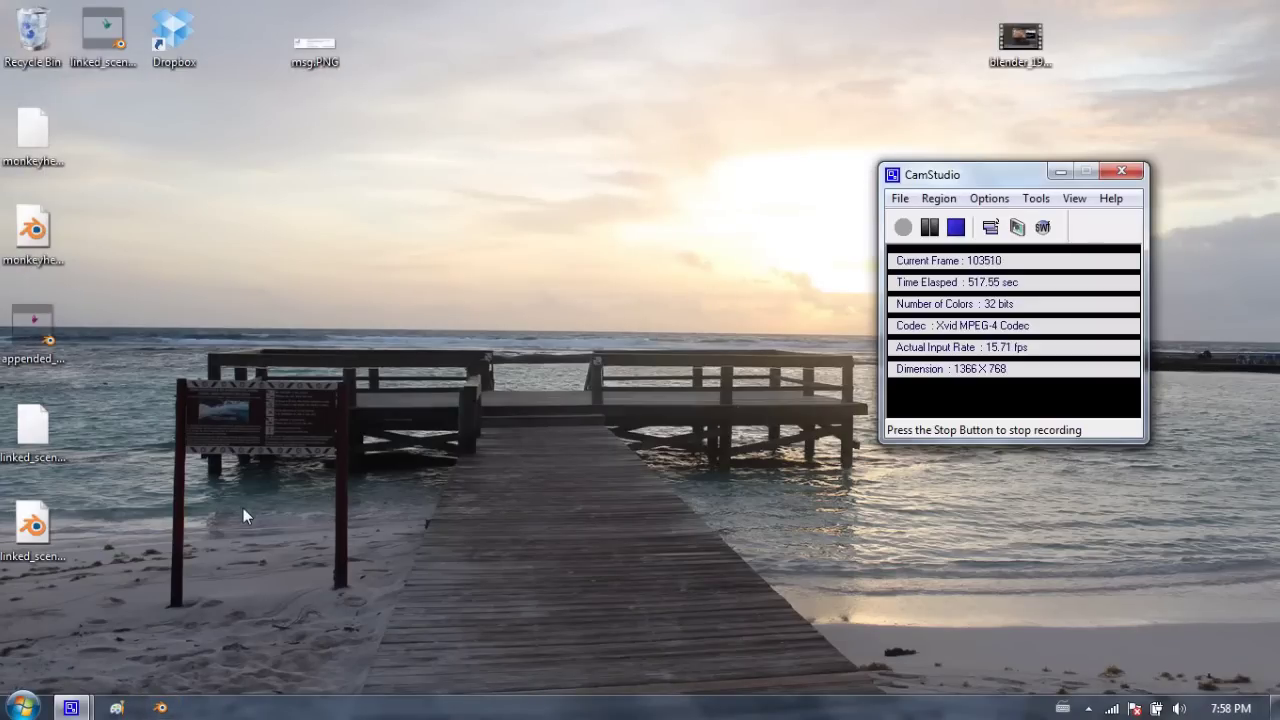